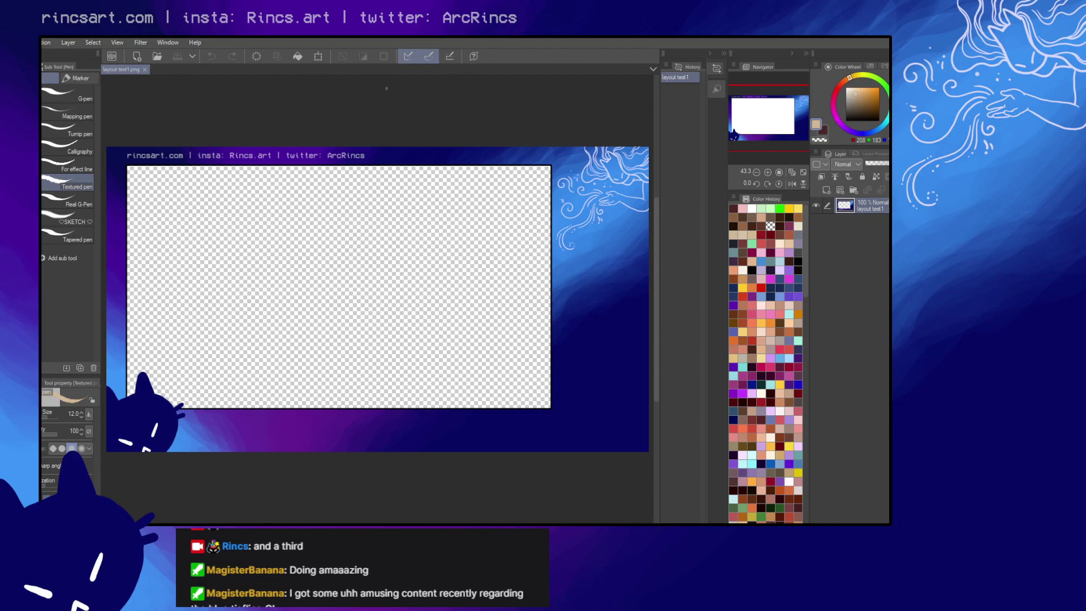
{"action": "left_click", "coordinate": [373, 121]}
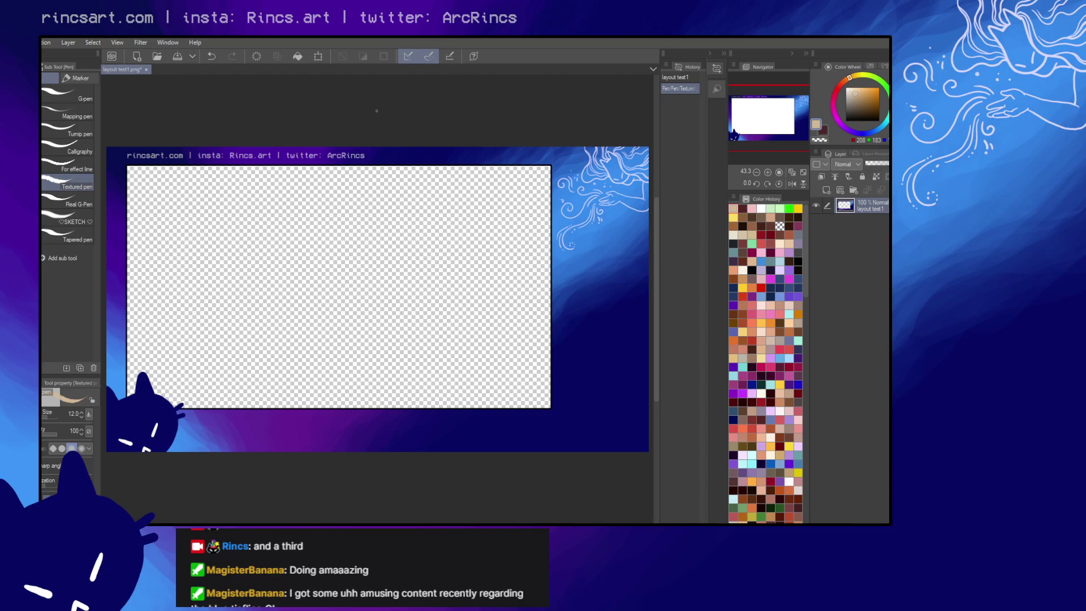
{"action": "key", "text": "ctrl+n"}
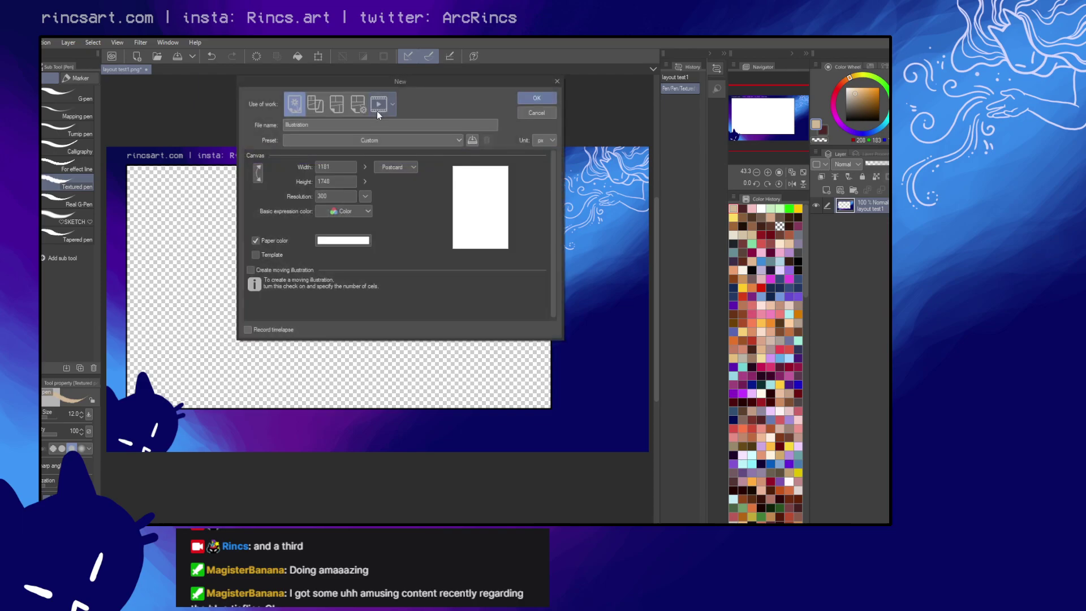
{"action": "left_click", "coordinate": [536, 99]}
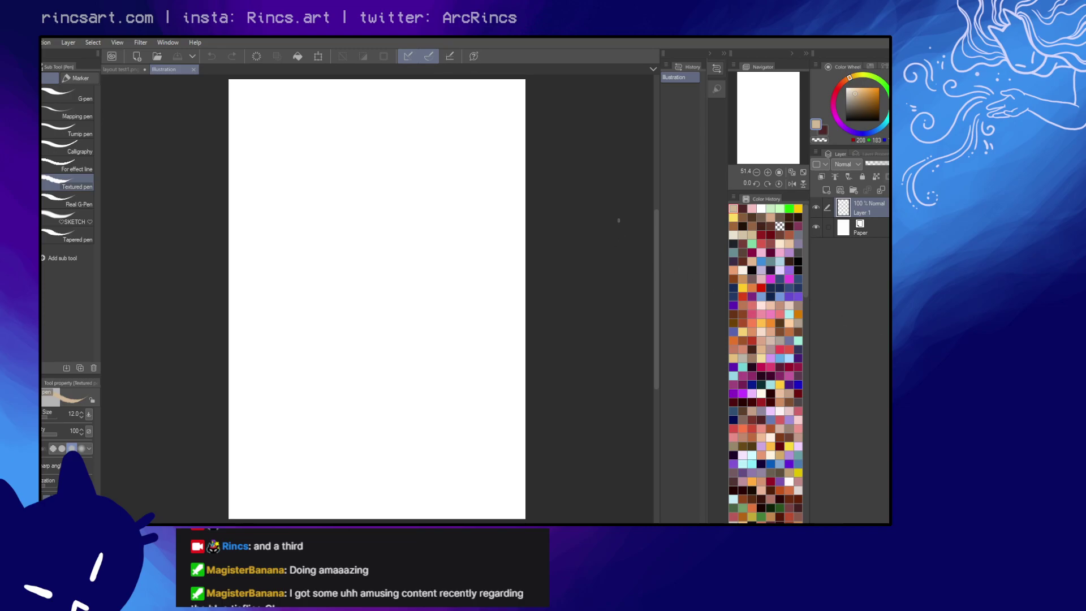
{"action": "key", "text": "k"}
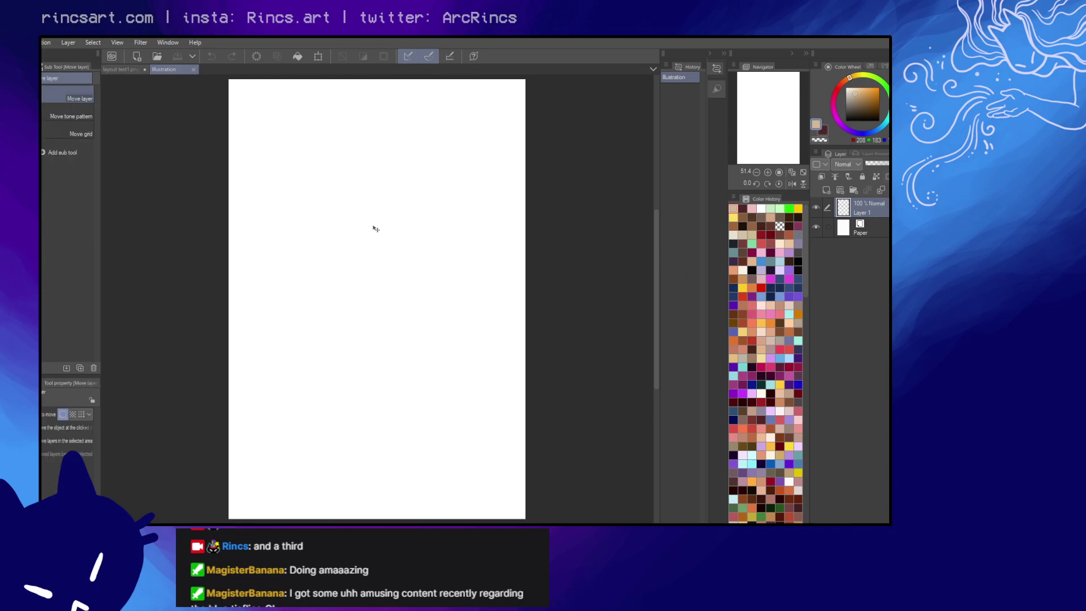
{"action": "left_click_drag", "start_coordinate": [374, 226], "coordinate": [495, 196]}
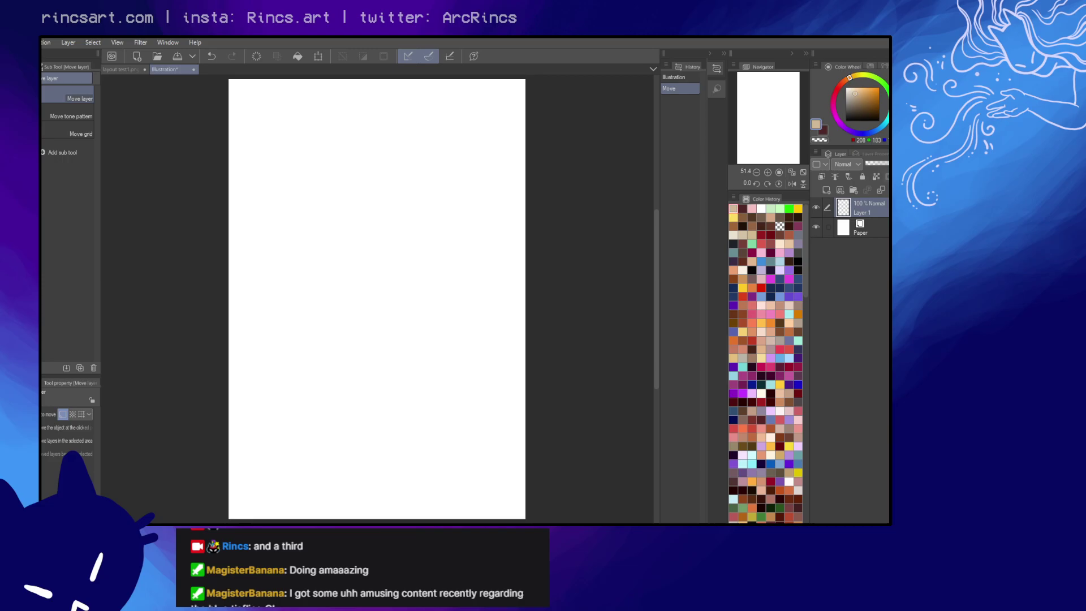
{"action": "left_click", "coordinate": [194, 69]}
{"action": "left_click", "coordinate": [438, 218]}
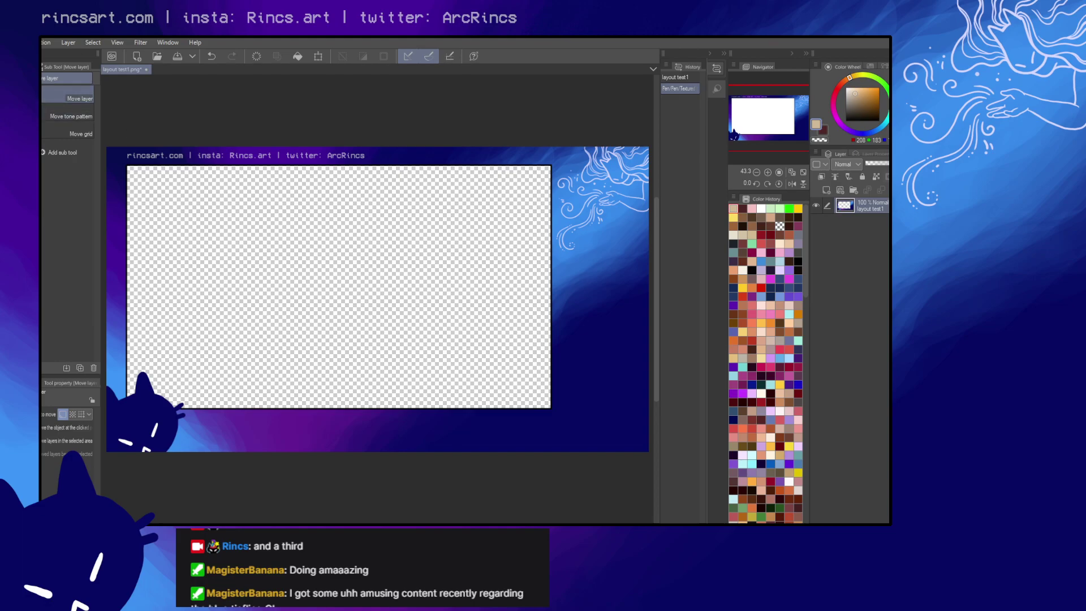
- Create a new illustration with the FHD (1920 x 1080px) preset
{"action": "key", "text": "ctrl+n"}
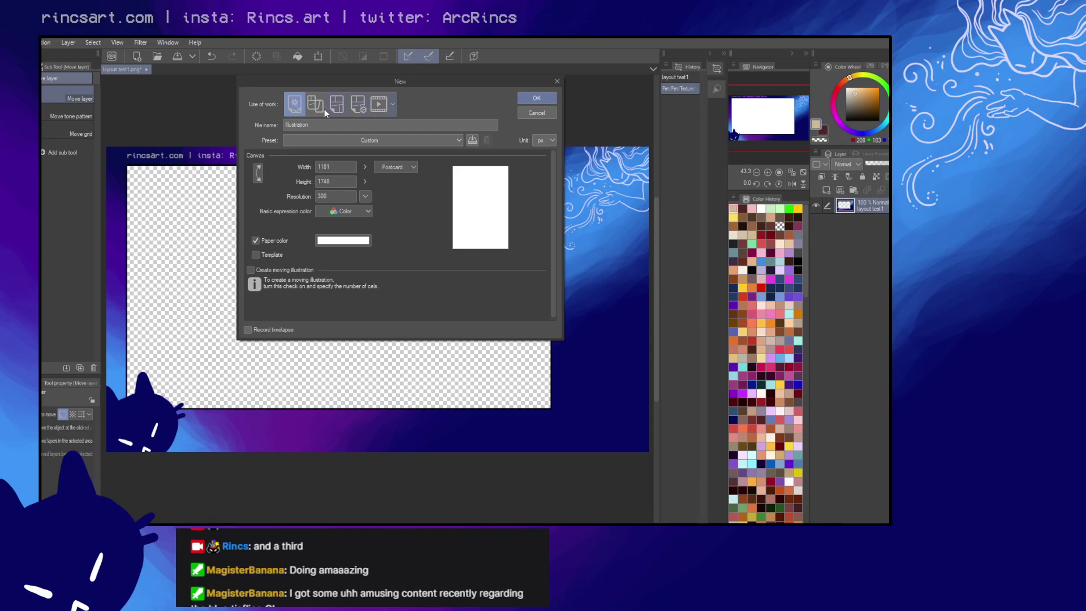
{"action": "left_click", "coordinate": [370, 141]}
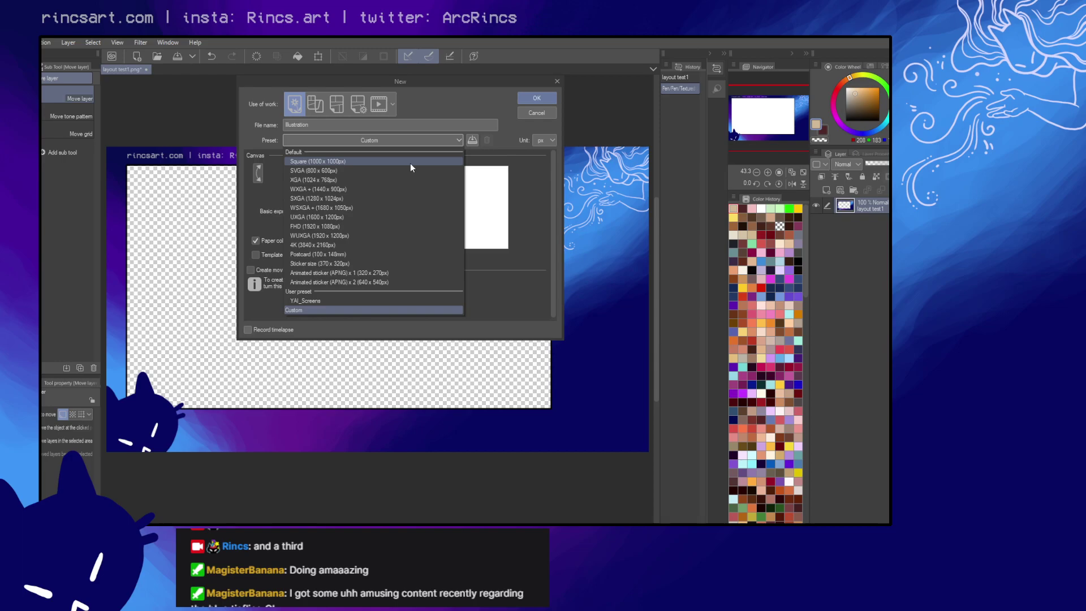
{"action": "left_click", "coordinate": [378, 225]}
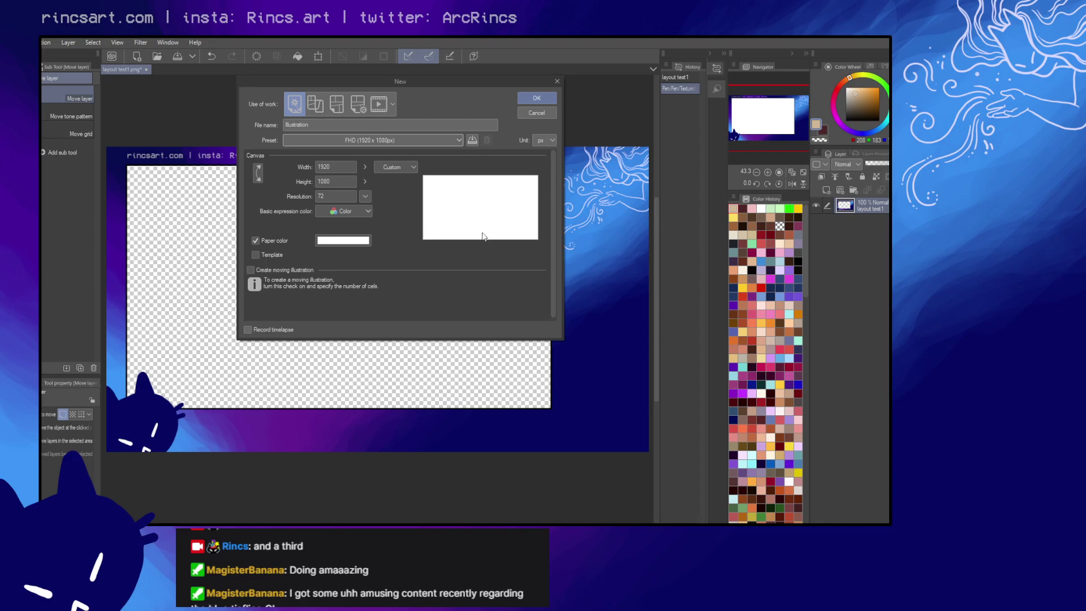
{"action": "left_click", "coordinate": [534, 99]}
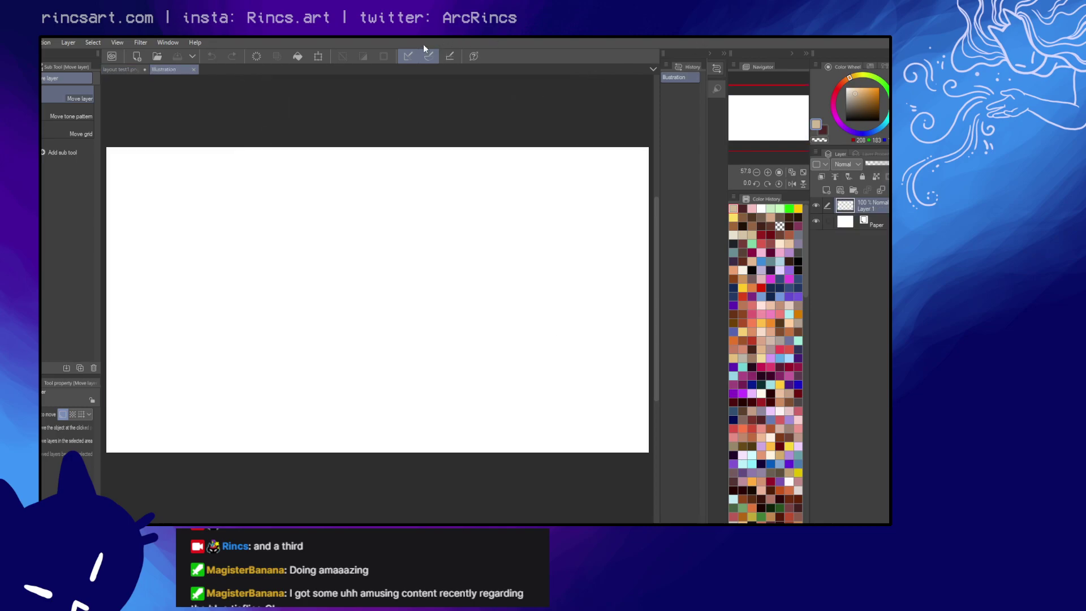
- Copy the layout image from layout test1.png and paste it into the new illustration
{"action": "left_click", "coordinate": [127, 69]}
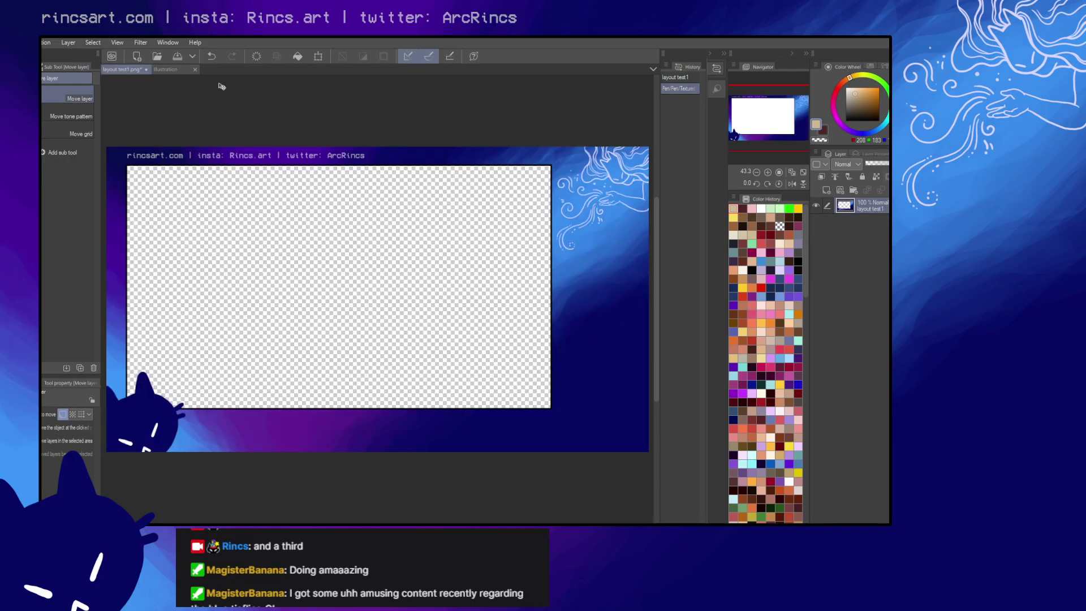
{"action": "left_click", "coordinate": [169, 70]}
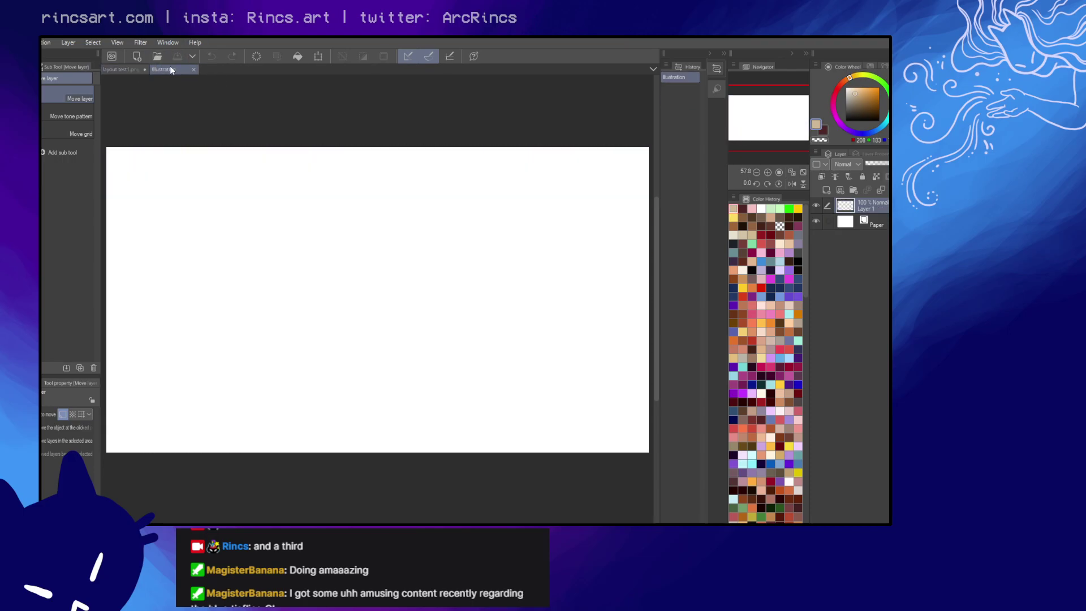
{"action": "key", "text": "ctrl+v"}
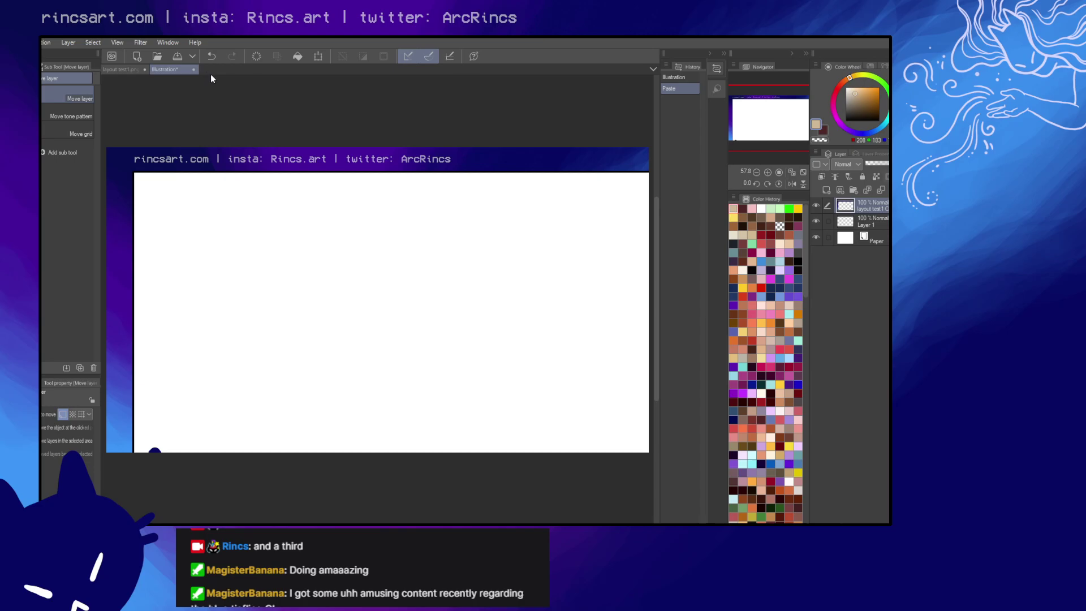
- Create a second FHD (1920 x 1080px) illustration with a different resolution
{"action": "key", "text": "ctrl+n"}
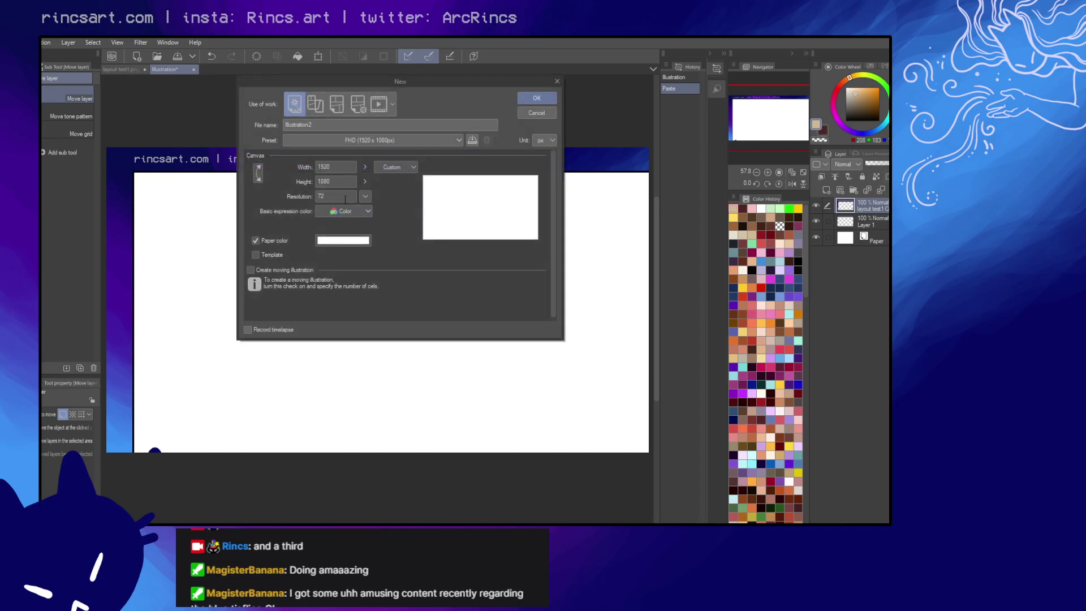
{"action": "double_click", "coordinate": [346, 198]}
{"action": "type", "text": "00"}
{"action": "key", "text": "BackSpace"}
{"action": "key", "text": "BackSpace"}
{"action": "type", "text": "0"}
{"action": "key", "text": "BackSpace"}
{"action": "type", "text": "00"}
{"action": "left_click", "coordinate": [528, 99]}
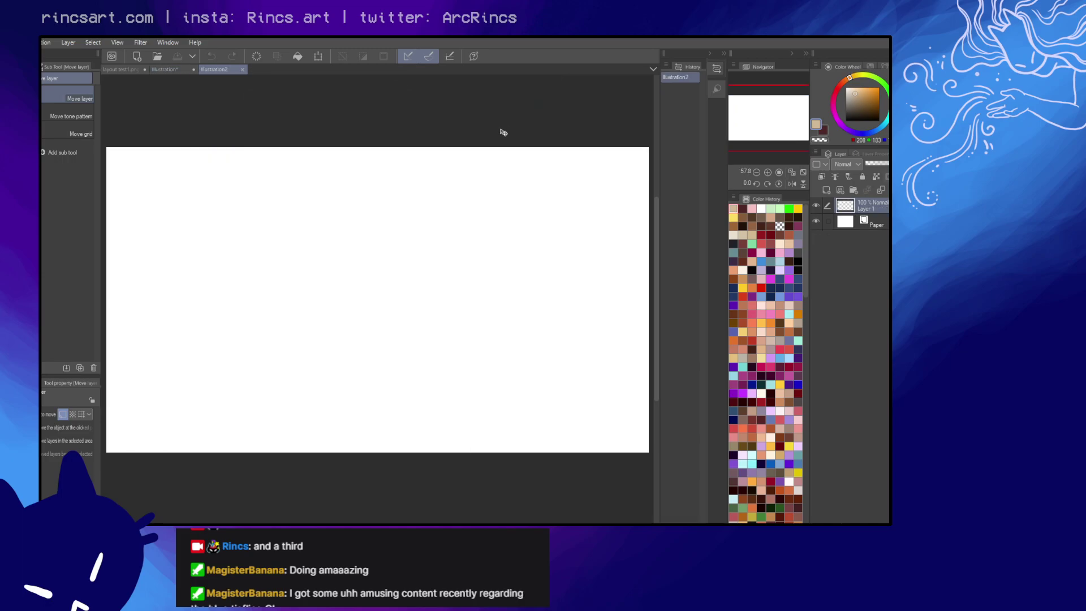
- Paste the layout image into Illustration2 and close the first illustration without saving it
{"action": "left_click_drag", "start_coordinate": [270, 151], "coordinate": [262, 170]}
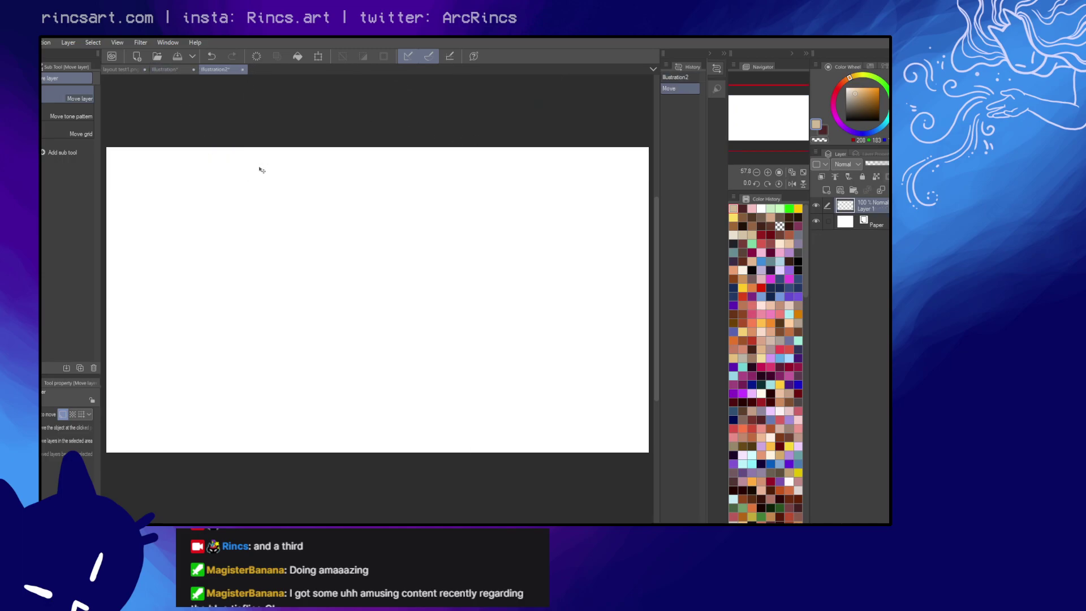
{"action": "key", "text": "ctrl+v"}
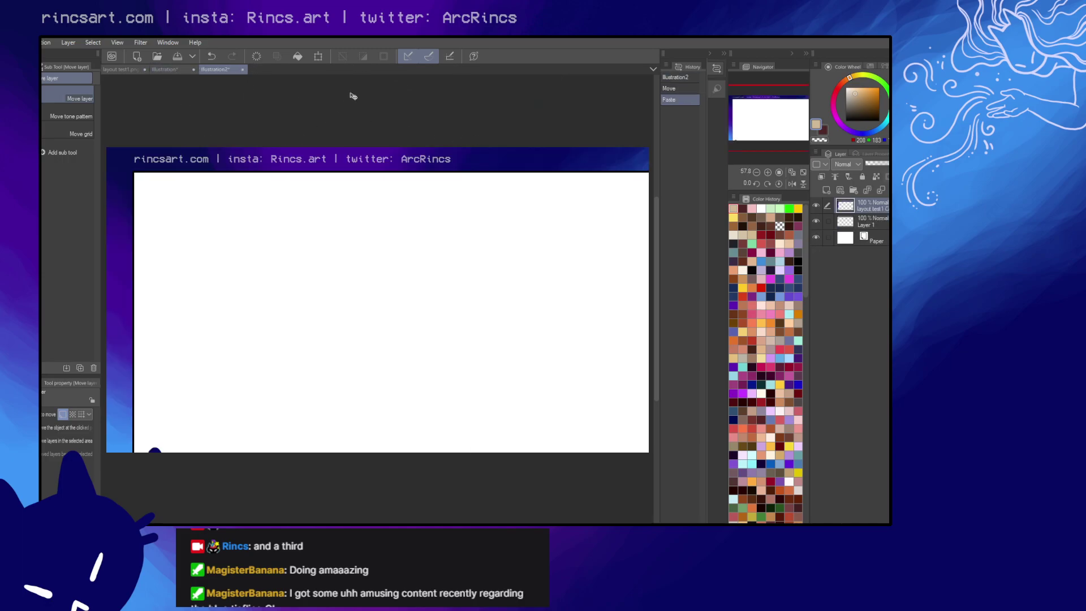
{"action": "left_click", "coordinate": [165, 70]}
{"action": "left_click", "coordinate": [193, 71]}
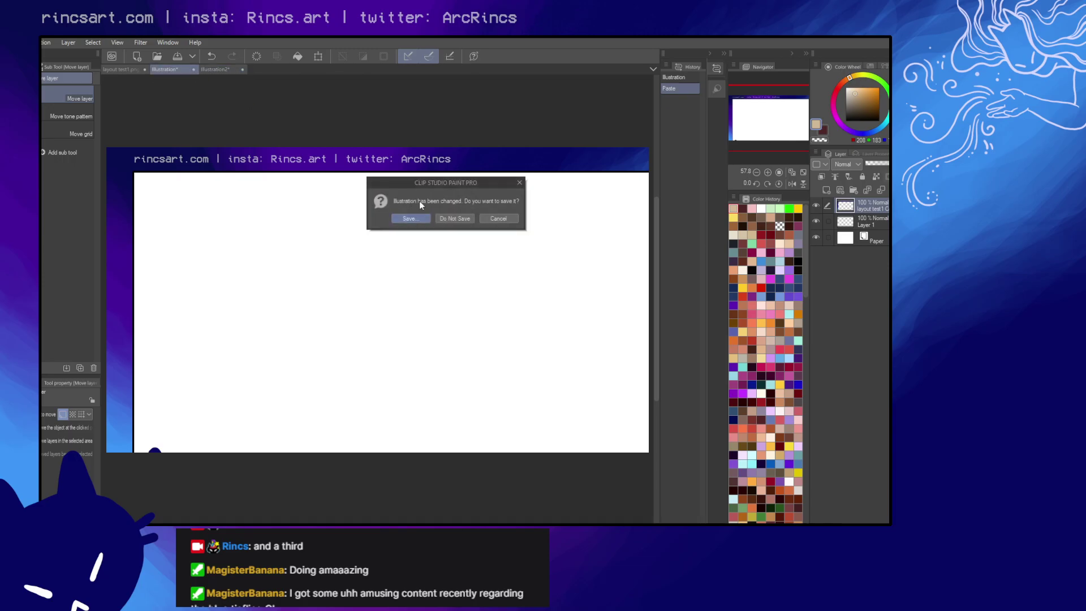
{"action": "left_click", "coordinate": [455, 217]}
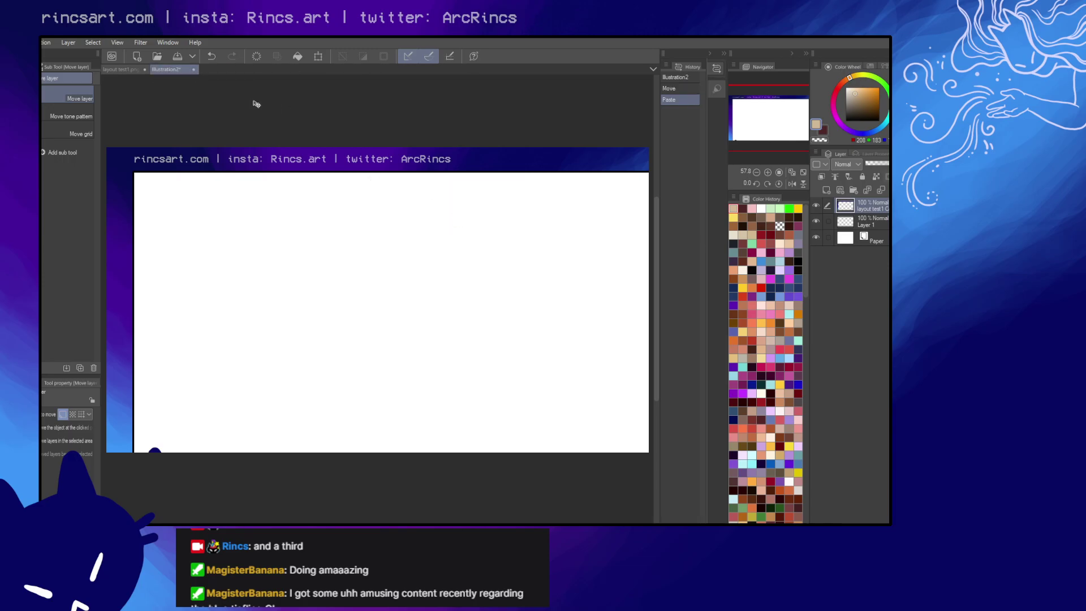
- Scale the pasted layout image down so that it fits the whole canvas
{"action": "key", "text": "ctrl+t"}
{"action": "scroll", "coordinate": [293, 225], "scroll_direction": "down", "scroll_amount": 3}
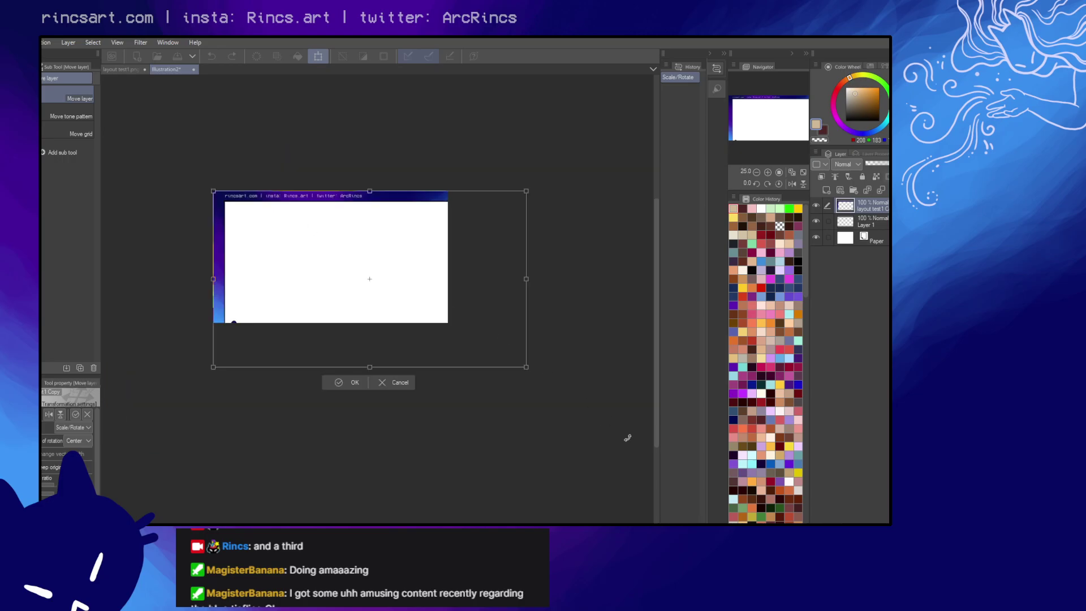
{"action": "left_click_drag", "start_coordinate": [526, 368], "coordinate": [447, 321]}
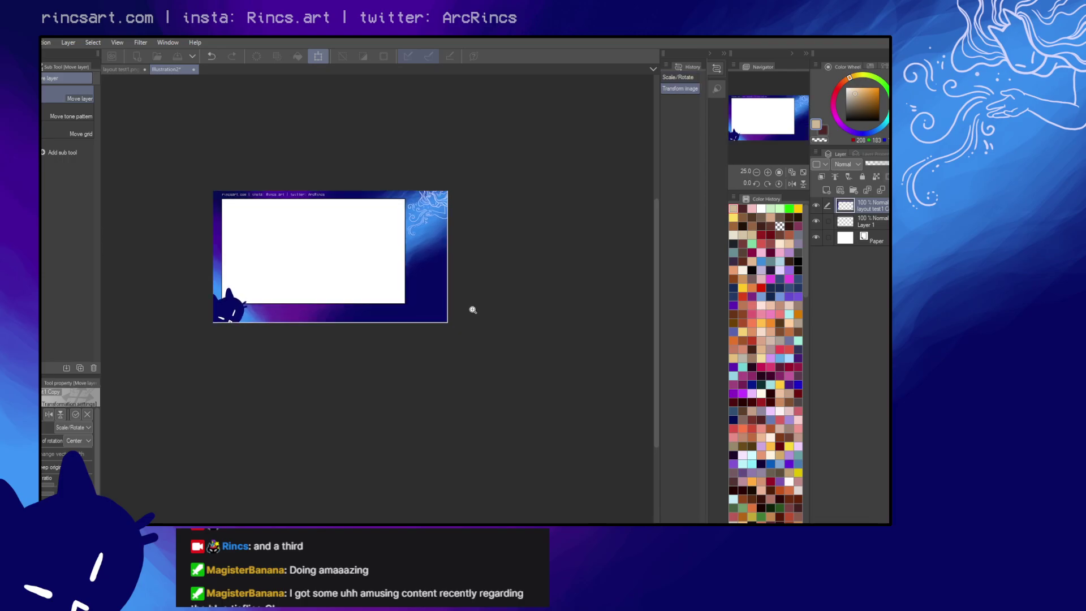
{"action": "scroll", "coordinate": [470, 307], "scroll_direction": "up", "scroll_amount": 2}
{"action": "left_click_drag", "start_coordinate": [423, 236], "coordinate": [576, 286]}
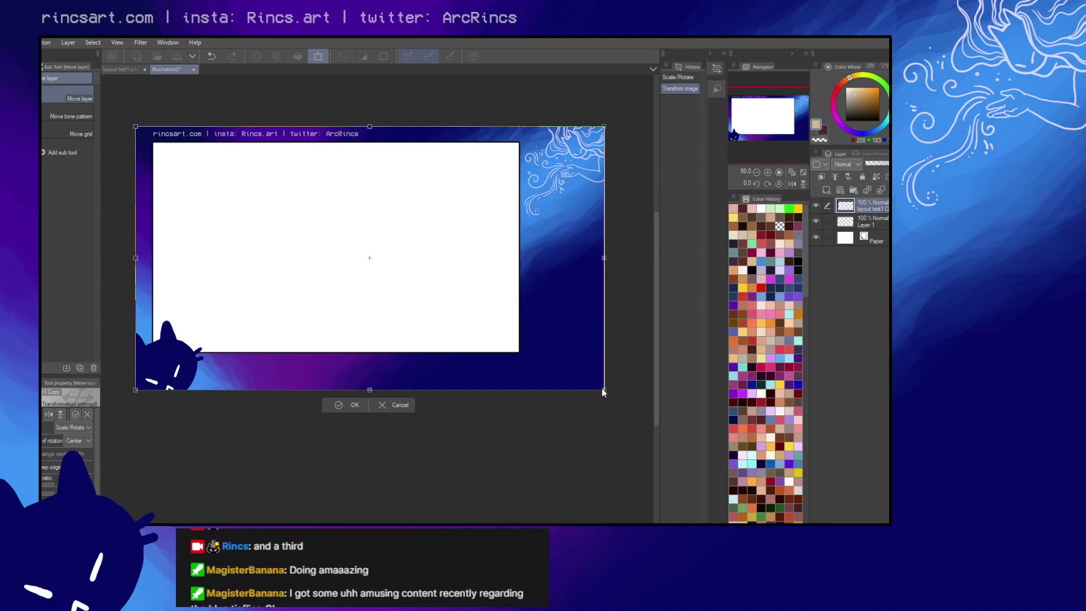
{"action": "left_click_drag", "start_coordinate": [603, 389], "coordinate": [606, 391]}
{"action": "key", "text": "Return"}
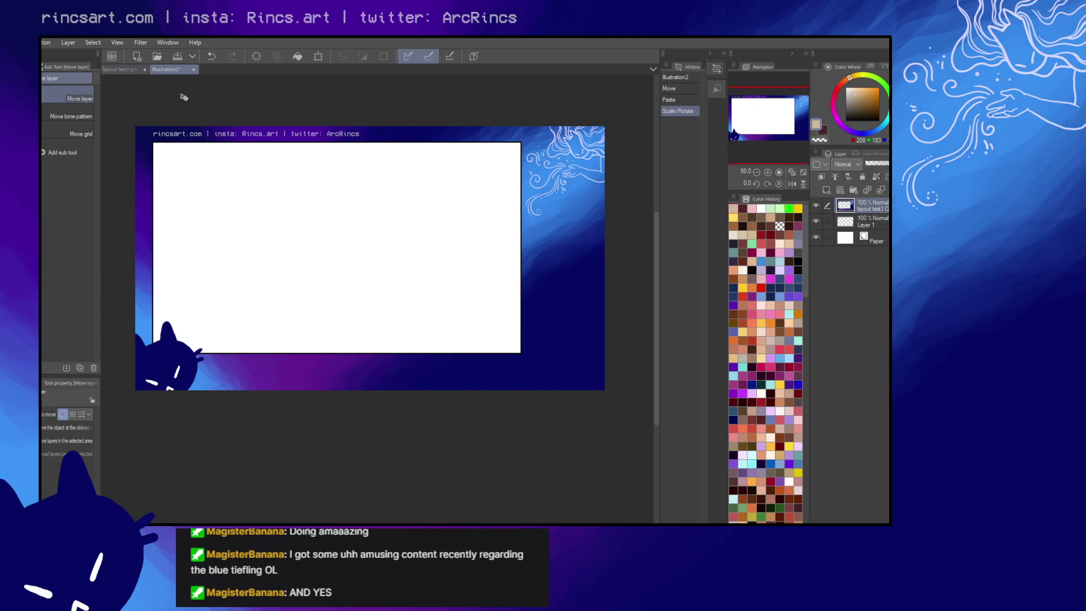
- Fill Layer 1 with an orange-brown colour and move it above the pasted layout layer
{"action": "key", "text": "g"}
{"action": "left_click", "coordinate": [874, 224]}
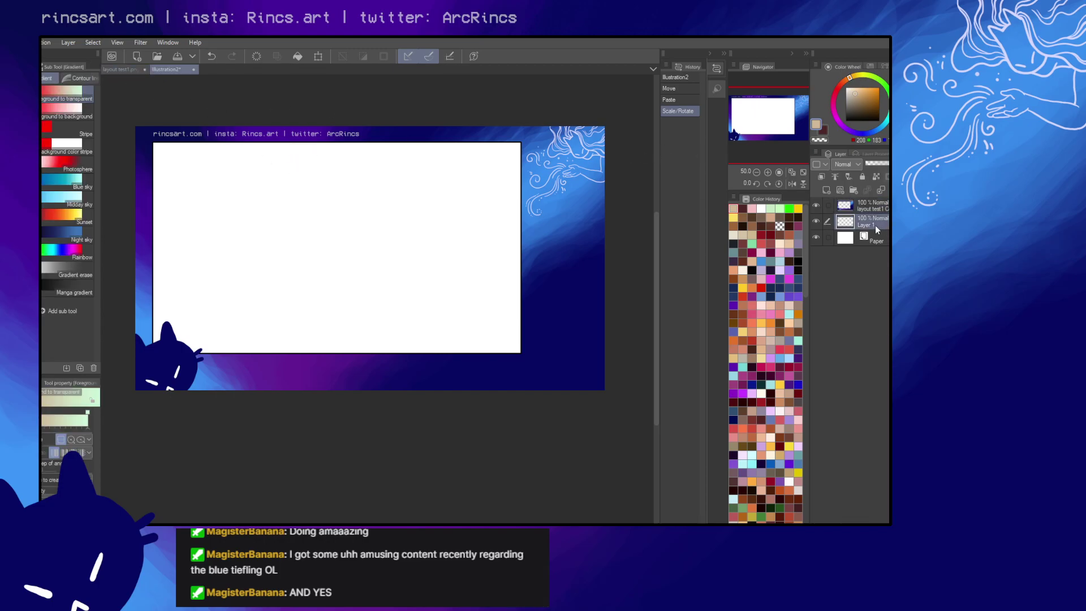
{"action": "key", "text": "g"}
{"action": "left_click", "coordinate": [871, 102]}
{"action": "left_click", "coordinate": [875, 99]}
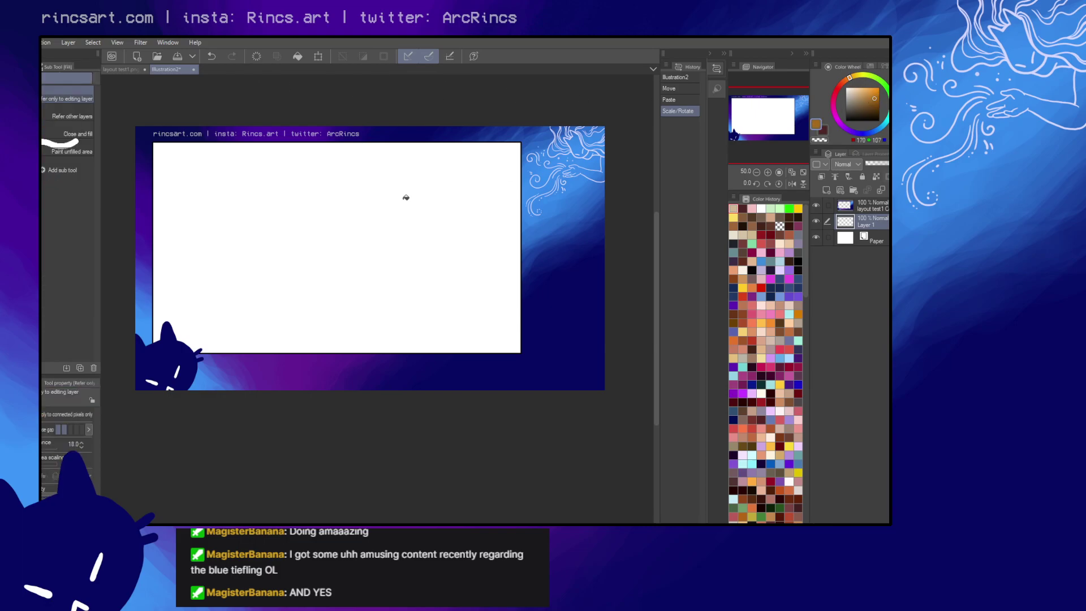
{"action": "left_click", "coordinate": [396, 194]}
{"action": "left_click_drag", "start_coordinate": [885, 226], "coordinate": [876, 201]}
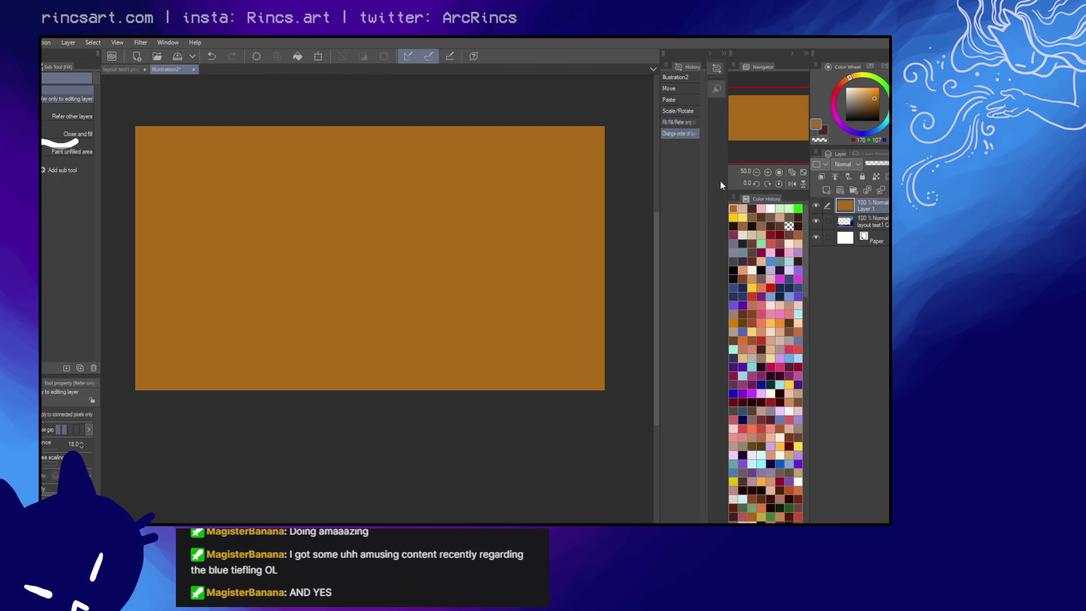
- Scale the orange-brown rectangle down and position it over the layout's white frame area
{"action": "key", "text": "ctrl+t"}
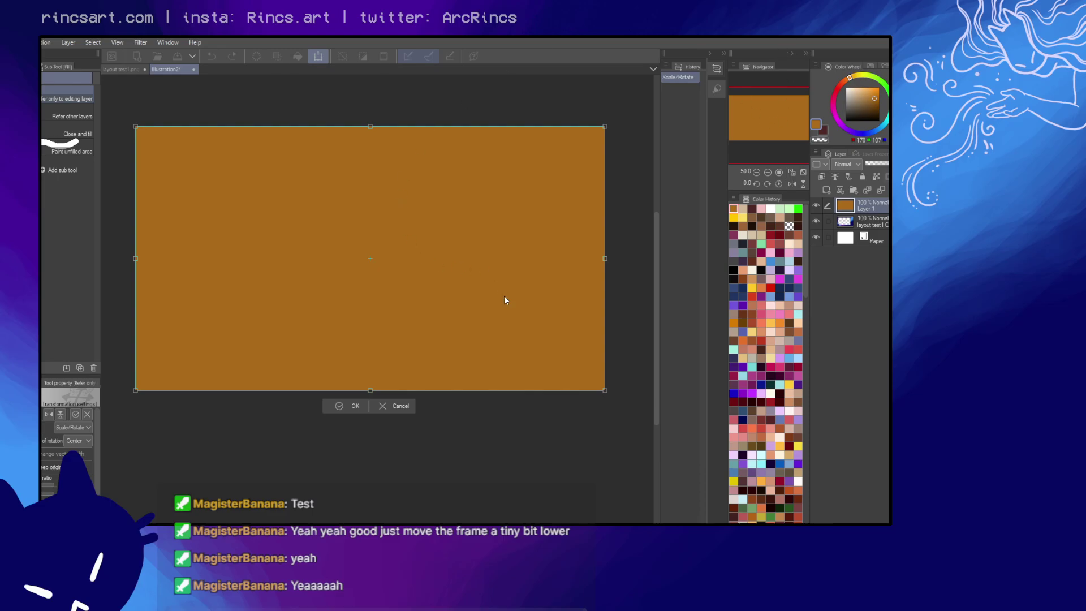
{"action": "left_click_drag", "start_coordinate": [605, 390], "coordinate": [534, 351]}
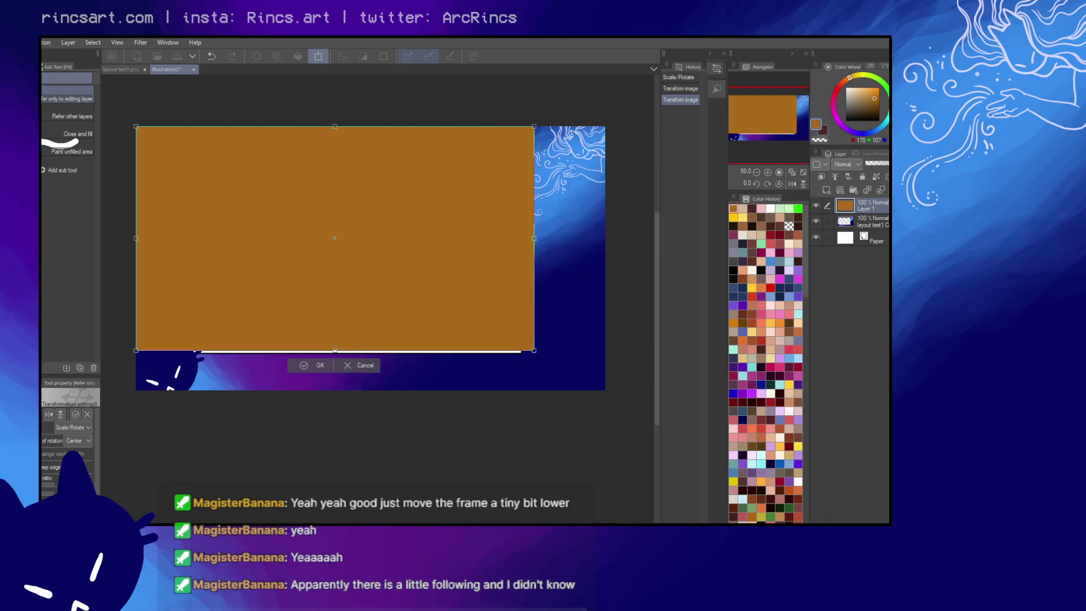
{"action": "mouse_move", "coordinate": [427, 286]}
{"action": "left_mouse_down"}
{"action": "mouse_move", "coordinate": [475, 298]}
{"action": "mouse_move", "coordinate": [435, 303]}
{"action": "left_mouse_up"}
{"action": "left_click_drag", "start_coordinate": [542, 367], "coordinate": [525, 361]}
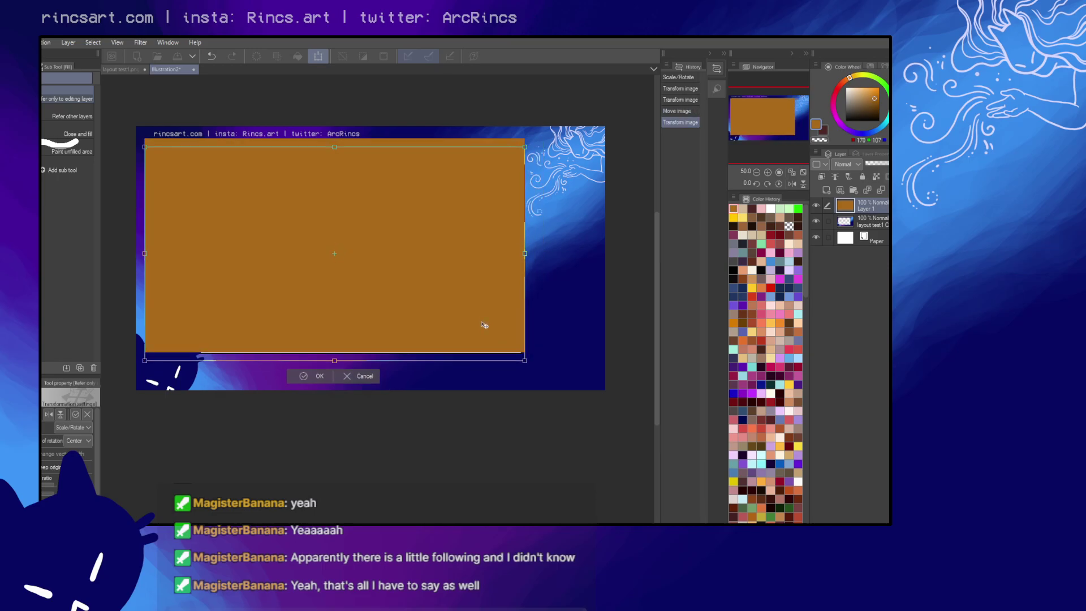
{"action": "left_click_drag", "start_coordinate": [484, 325], "coordinate": [487, 323]}
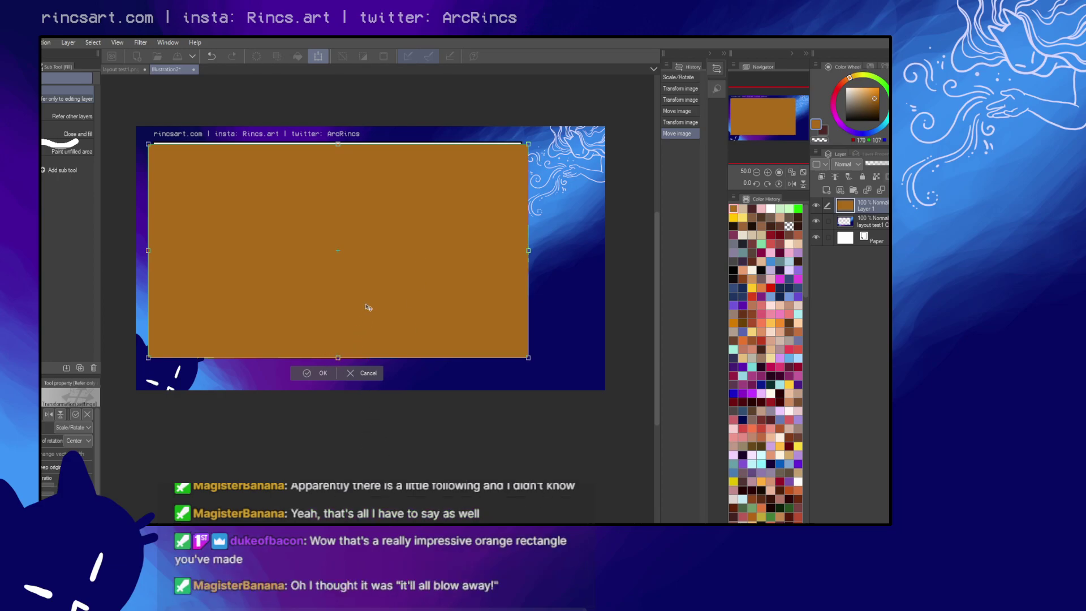
{"action": "left_click_drag", "start_coordinate": [354, 323], "coordinate": [370, 307]}
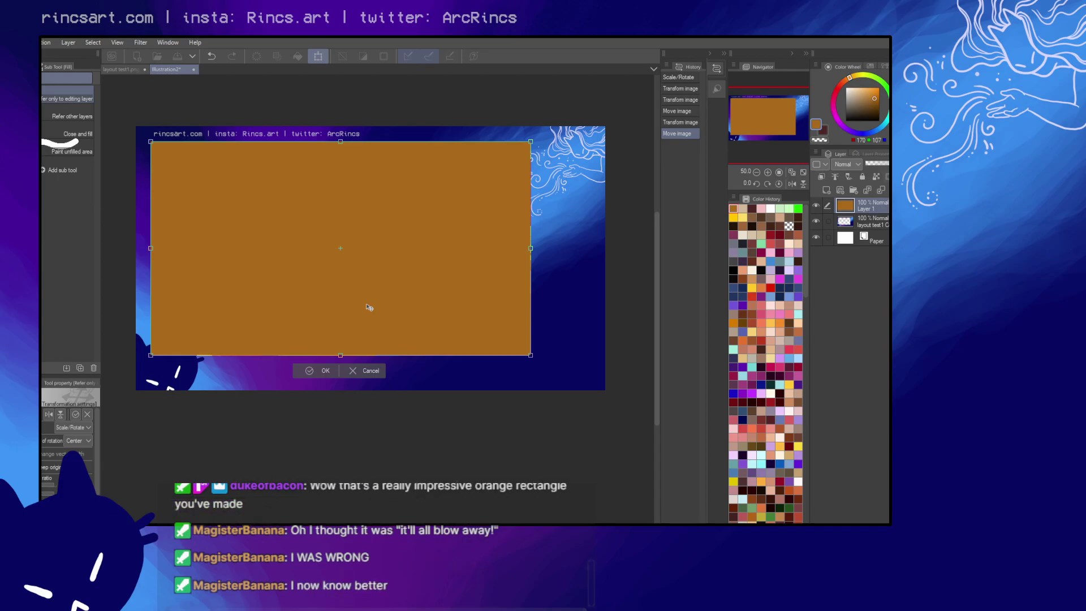
{"action": "left_click", "coordinate": [370, 307]}
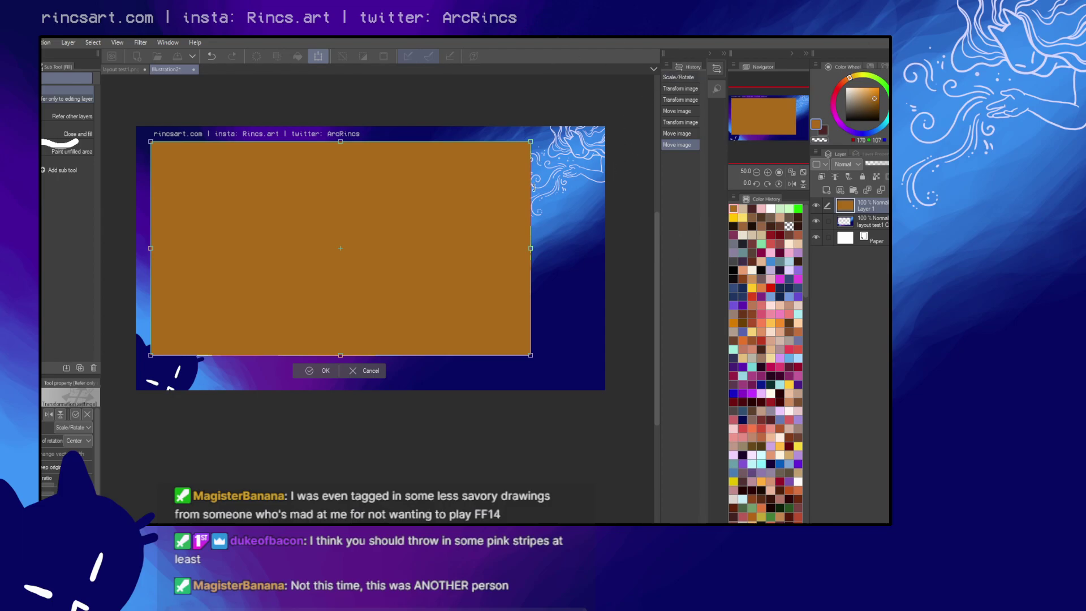
{"action": "left_click_drag", "start_coordinate": [450, 217], "coordinate": [447, 214]}
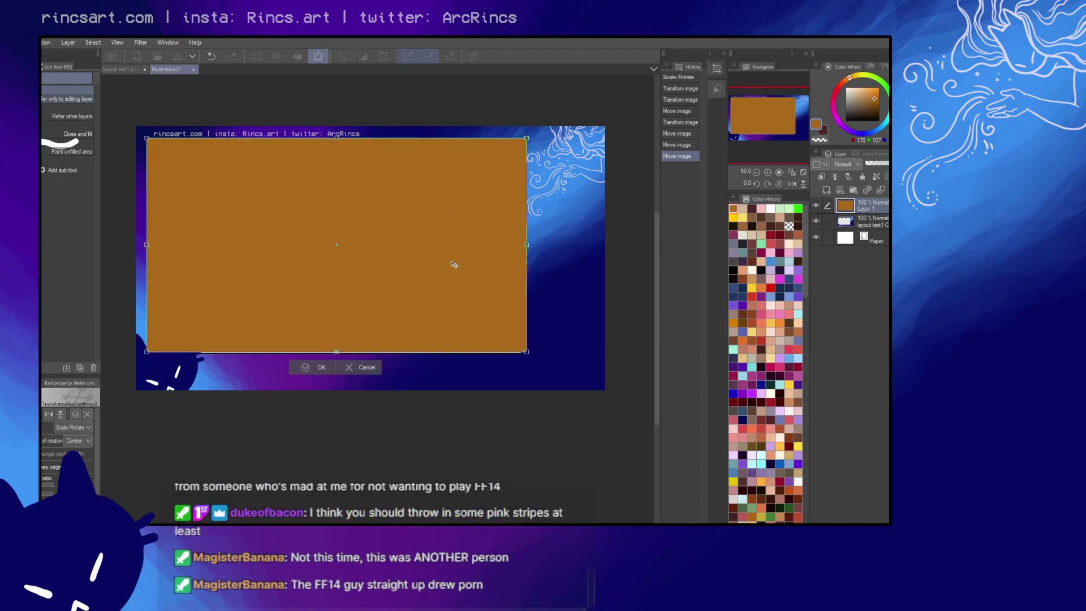
{"action": "left_click_drag", "start_coordinate": [445, 278], "coordinate": [443, 281]}
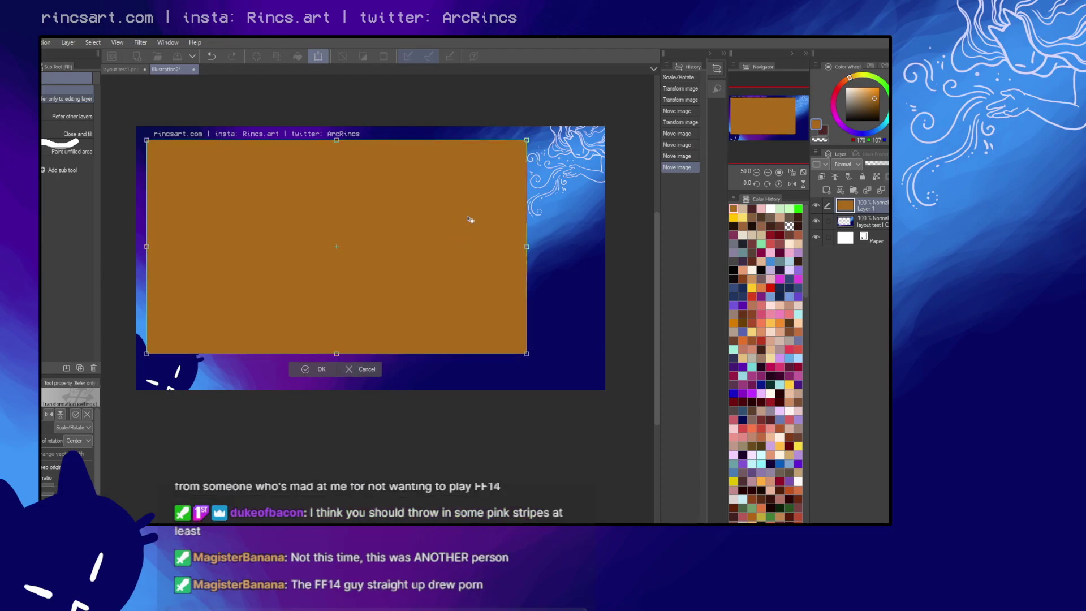
{"action": "key", "text": "Return"}
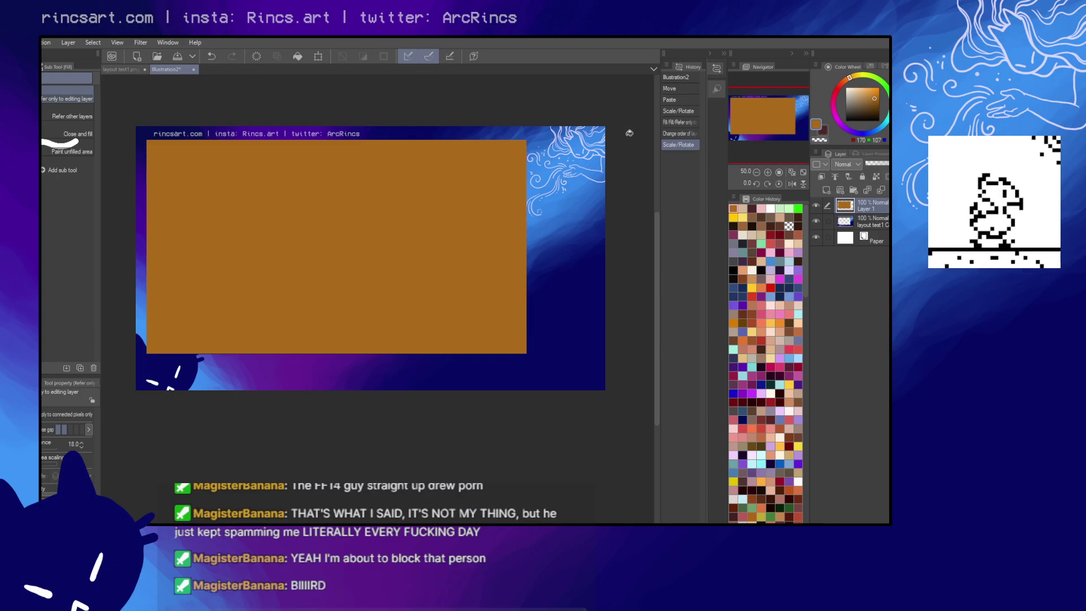
- Paste the copied vertical artwork strip onto a new layer and scale it down towards the orange rectangle's height
{"action": "key", "text": "p"}
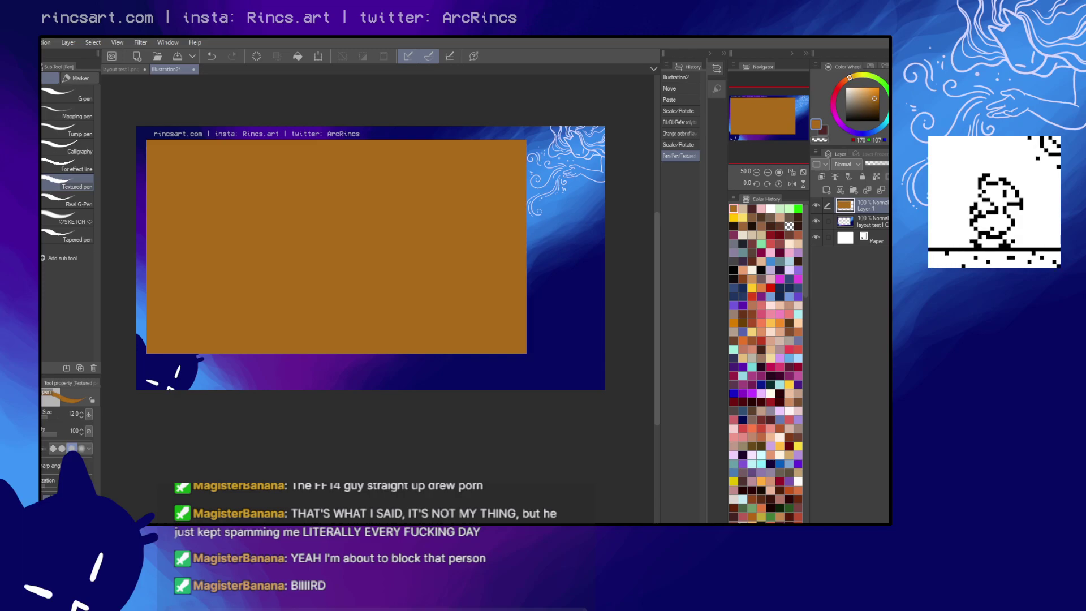
{"action": "left_click", "coordinate": [534, 104]}
{"action": "key", "text": "ctrl+v"}
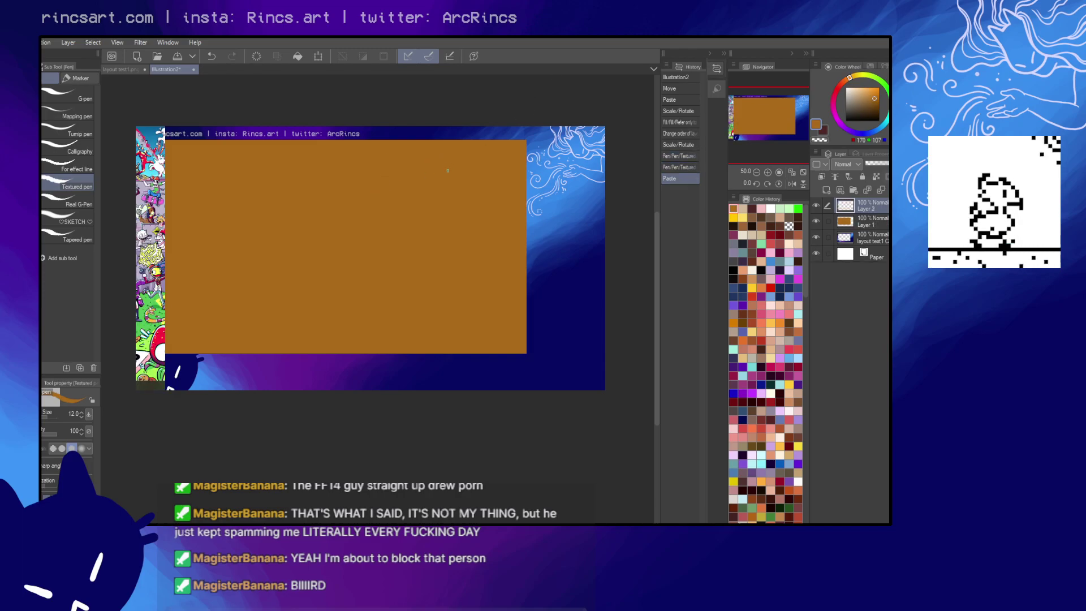
{"action": "key", "text": "ctrl+t"}
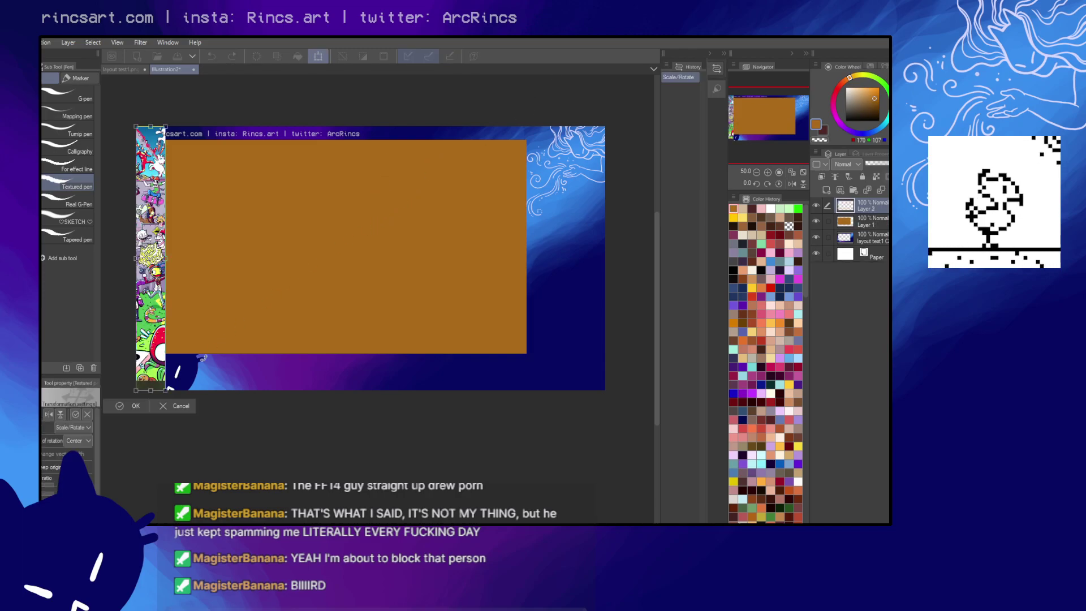
{"action": "left_click_drag", "start_coordinate": [167, 390], "coordinate": [162, 361]}
{"action": "left_click_drag", "start_coordinate": [147, 283], "coordinate": [180, 296]}
- Align the artwork strip with the orange rectangle's top-left corner and scale it to exactly the rectangle's height
{"action": "scroll", "coordinate": [203, 247], "scroll_direction": "up", "scroll_amount": 2}
{"action": "left_click_drag", "start_coordinate": [203, 247], "coordinate": [417, 308]}
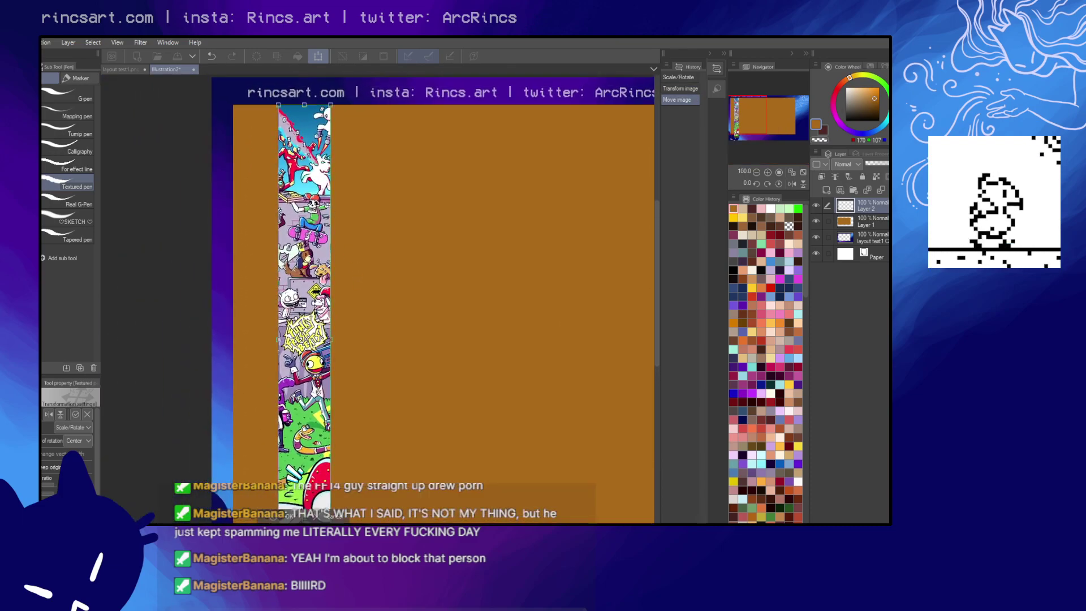
{"action": "left_click_drag", "start_coordinate": [305, 311], "coordinate": [259, 311]}
{"action": "left_click_drag", "start_coordinate": [342, 311], "coordinate": [349, 143]}
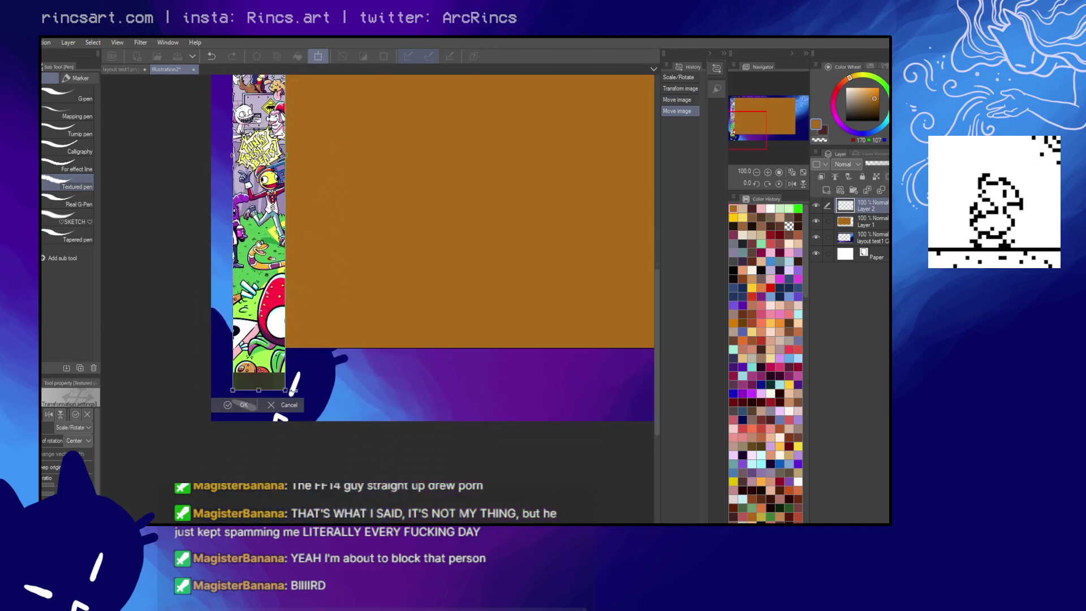
{"action": "left_click_drag", "start_coordinate": [285, 390], "coordinate": [284, 346]}
{"action": "key", "text": "Return"}
{"action": "scroll", "coordinate": [324, 266], "scroll_direction": "up", "scroll_amount": 5}
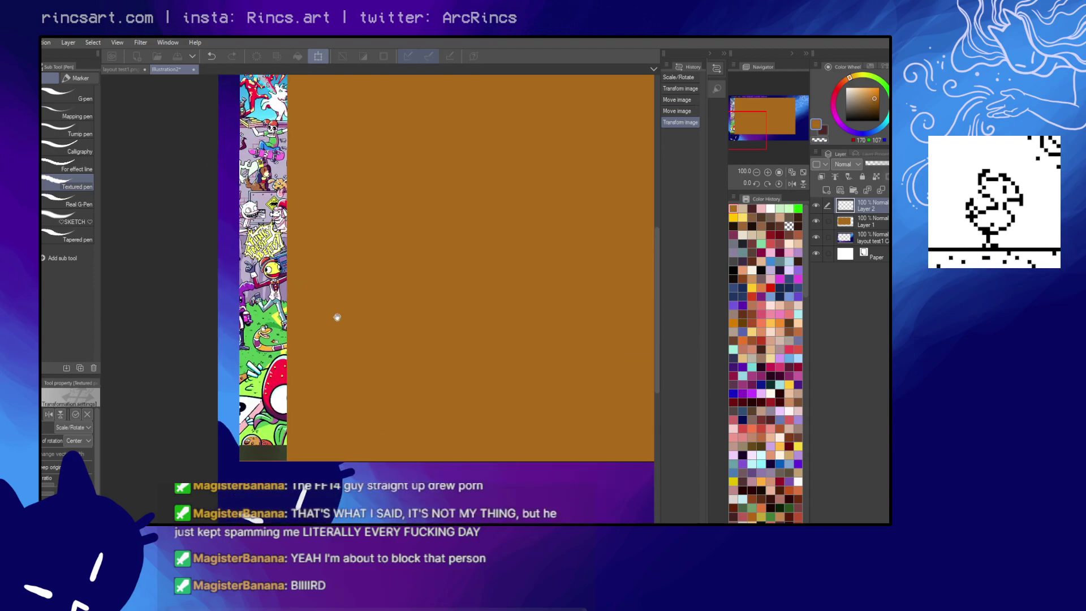
{"action": "key", "text": "ctrl+t"}
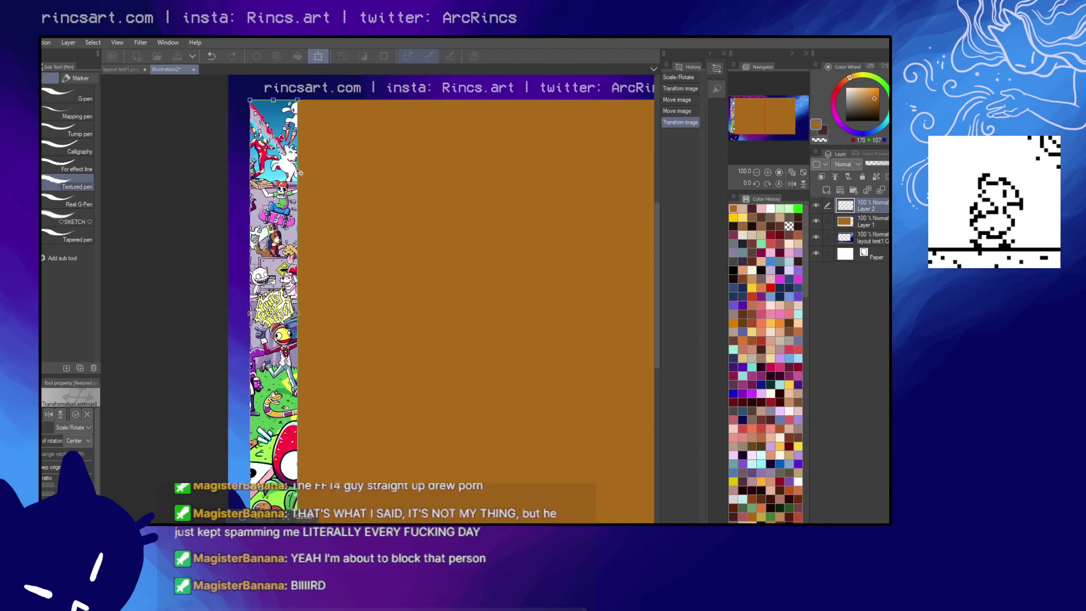
{"action": "key", "text": "Return"}
- On Layer 1, select the band level with the strip's dark footer using a rectangular marquee, and delete it from the orange rectangle
{"action": "left_click_drag", "start_coordinate": [437, 228], "coordinate": [385, 262]}
{"action": "scroll", "coordinate": [370, 340], "scroll_direction": "down", "scroll_amount": 1}
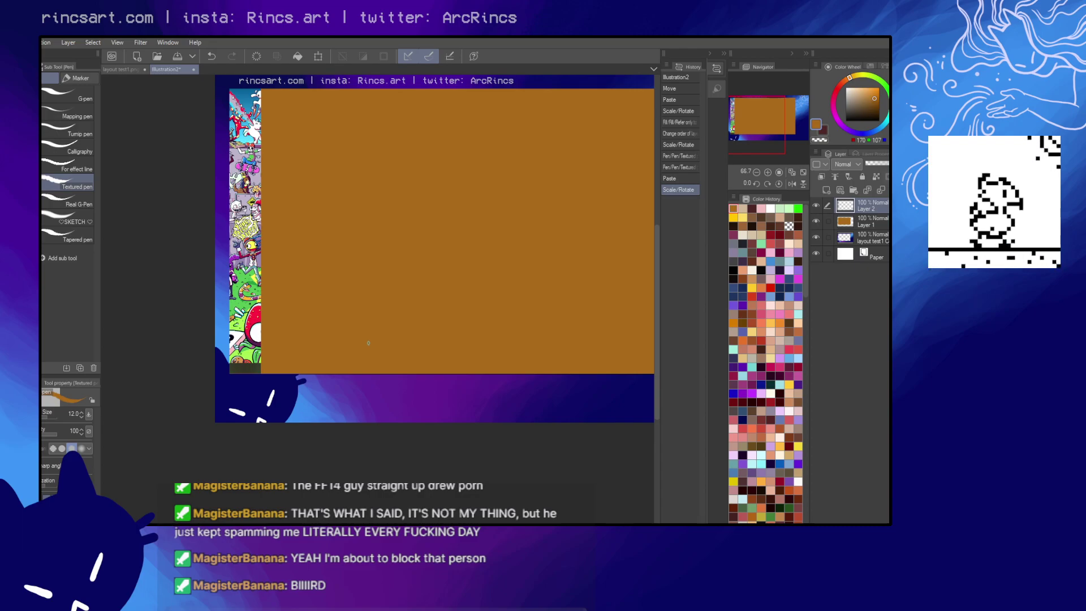
{"action": "left_click_drag", "start_coordinate": [369, 341], "coordinate": [320, 313]}
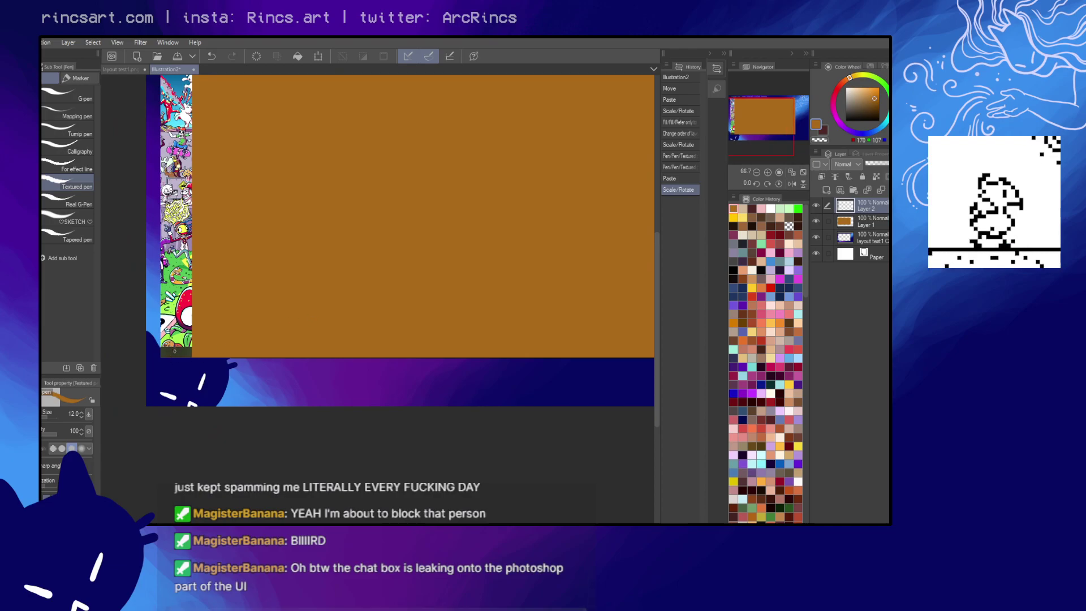
{"action": "left_click", "coordinate": [865, 226]}
{"action": "left_click_drag", "start_coordinate": [456, 338], "coordinate": [436, 327]}
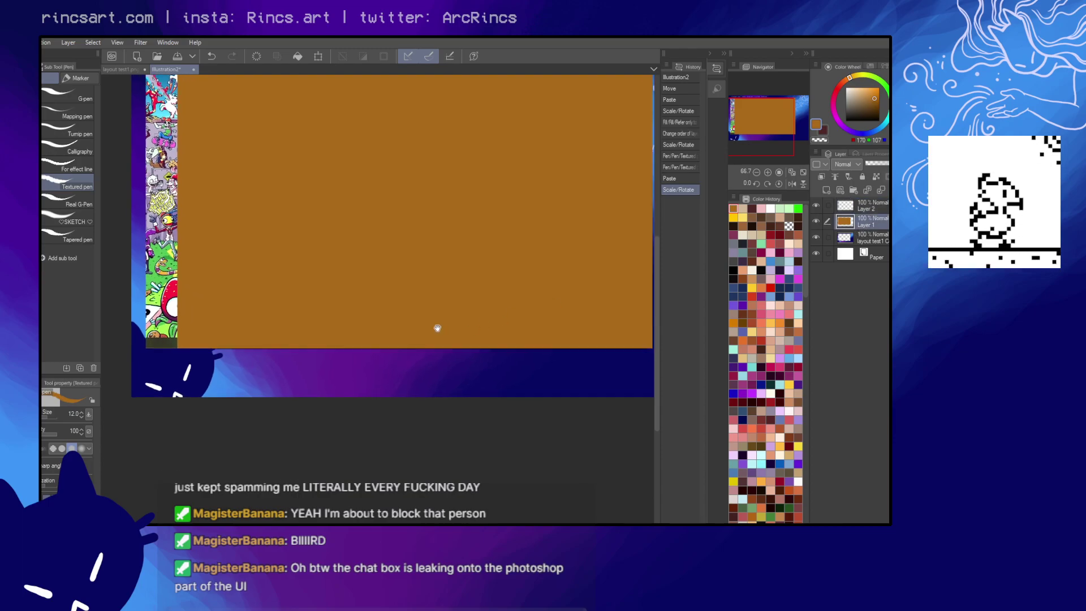
{"action": "key", "text": "m"}
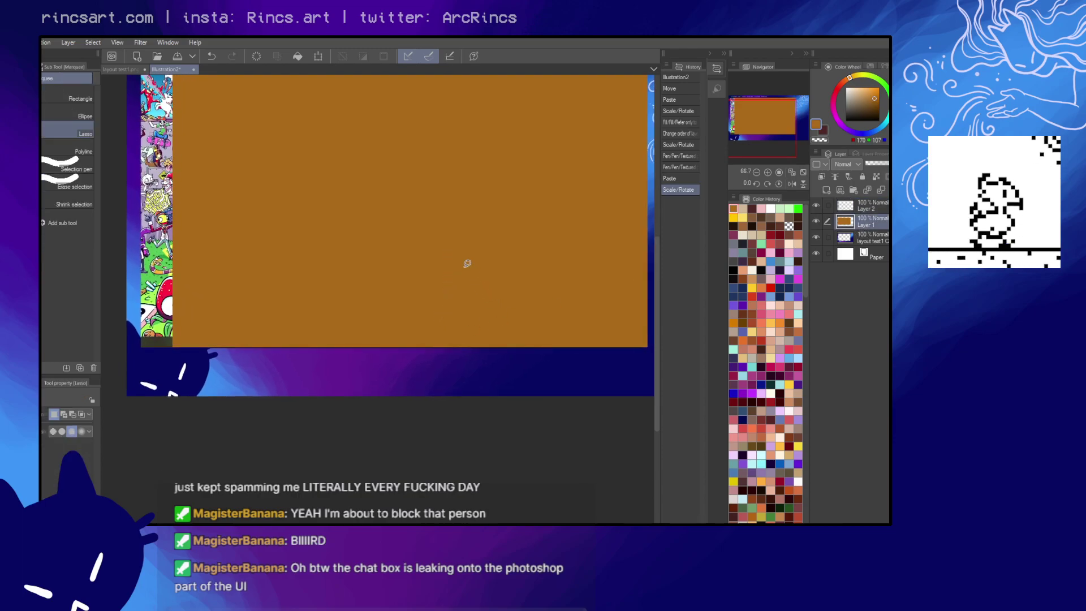
{"action": "left_click", "coordinate": [84, 98]}
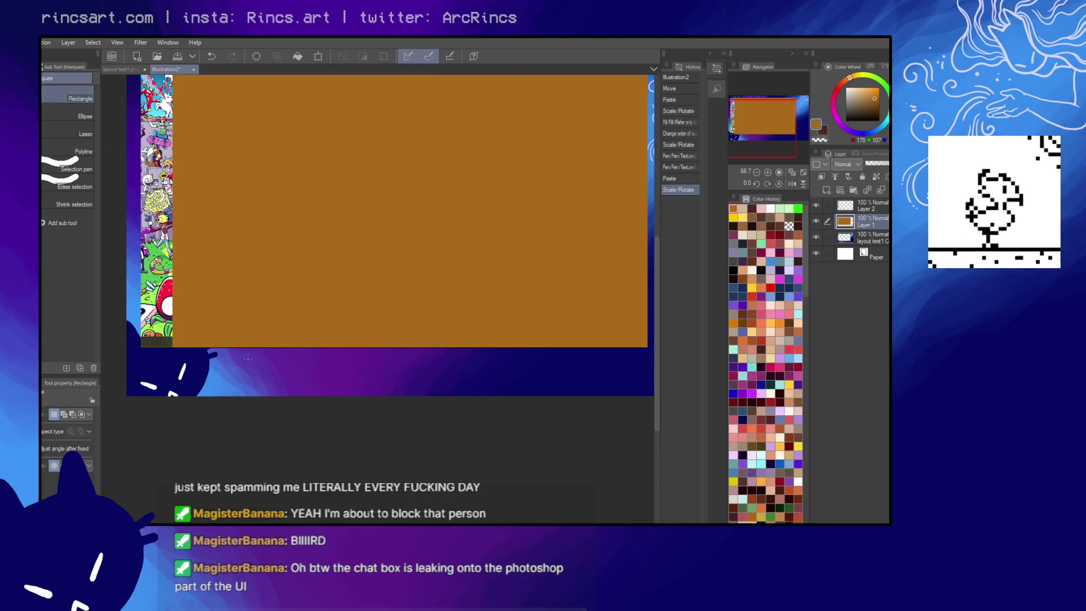
{"action": "left_click_drag", "start_coordinate": [648, 356], "coordinate": [133, 338]}
{"action": "scroll", "coordinate": [176, 360], "scroll_direction": "up", "scroll_amount": 3}
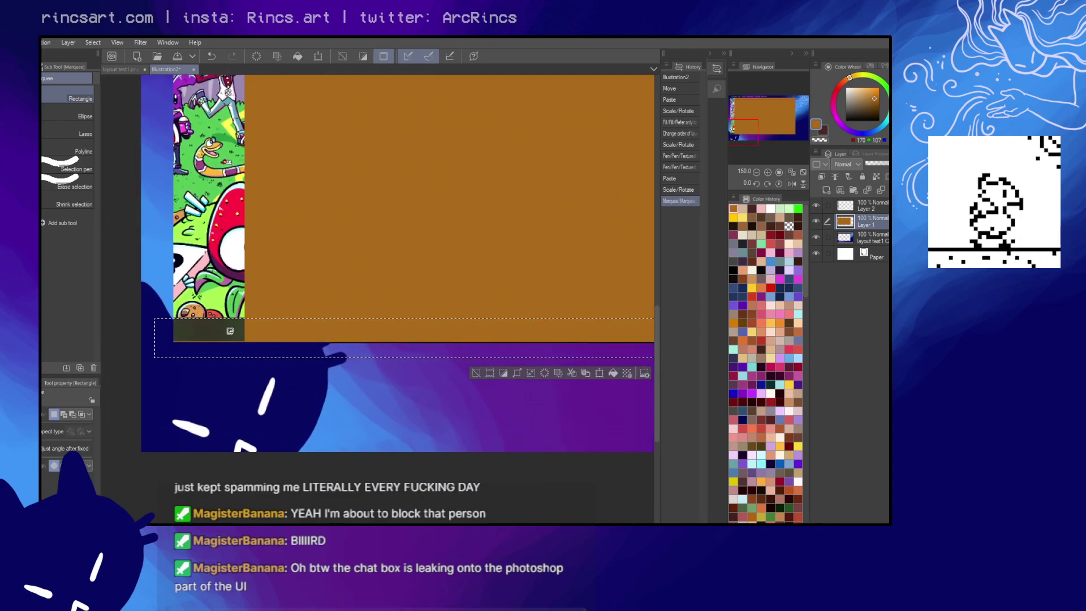
{"action": "key", "text": "Delete"}
{"action": "key", "text": "ctrl+d"}
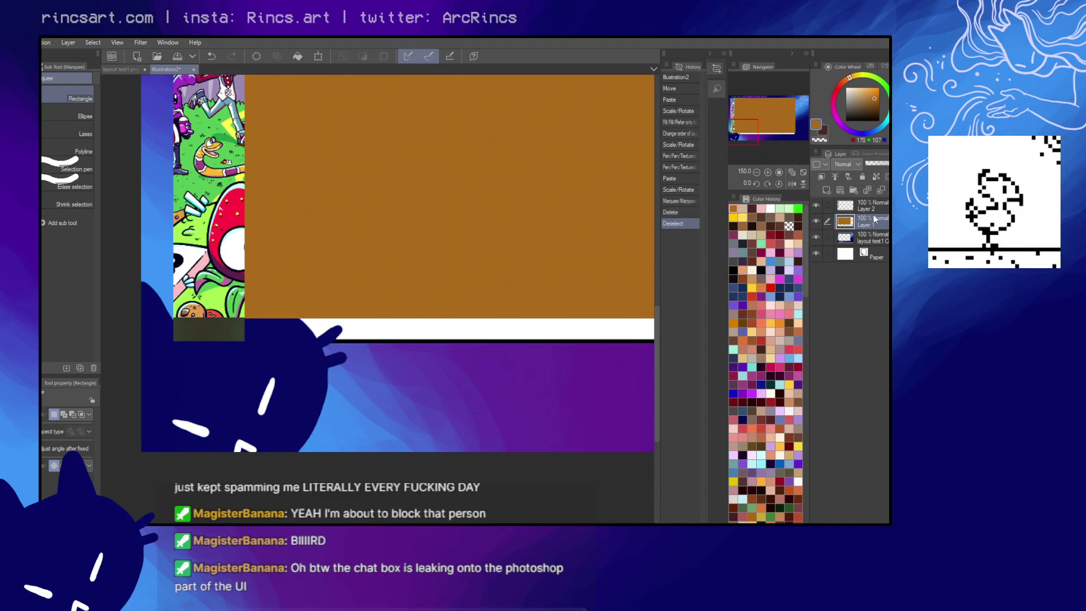
- Delete the layer holding the pasted artwork strip
{"action": "key", "text": "alt+bracketright"}
{"action": "key", "text": "ctrl+Delete"}
{"action": "left_click", "coordinate": [452, 218]}
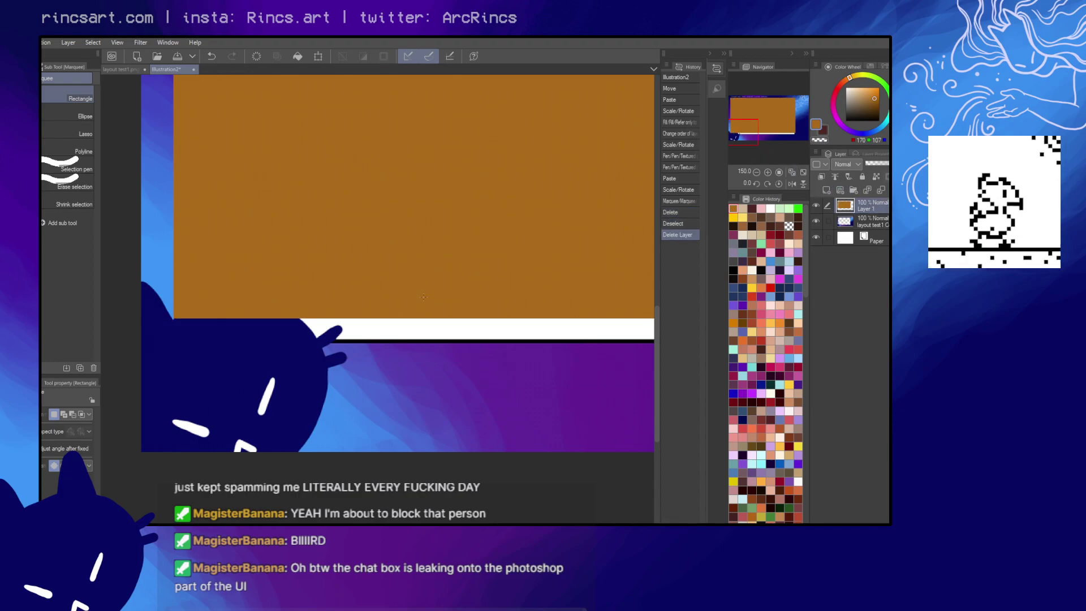
- Move the orange rectangle slightly right and down, and hide the layout layer to fine-tune its margins against the blank canvas
{"action": "scroll", "coordinate": [433, 252], "scroll_direction": "down", "scroll_amount": 3}
{"action": "left_click_drag", "start_coordinate": [474, 220], "coordinate": [352, 312]}
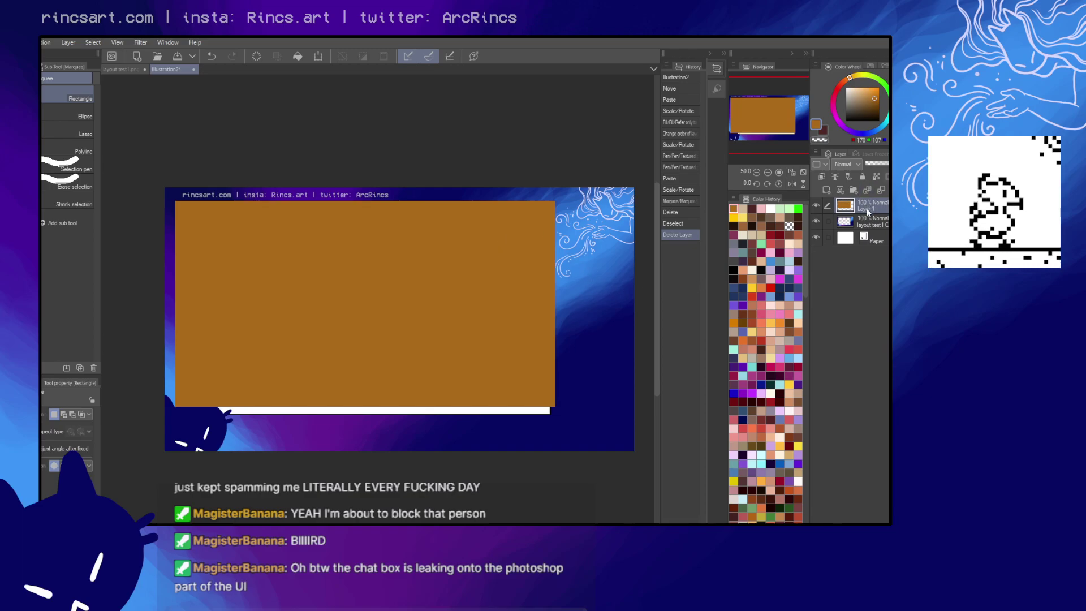
{"action": "key", "text": "k"}
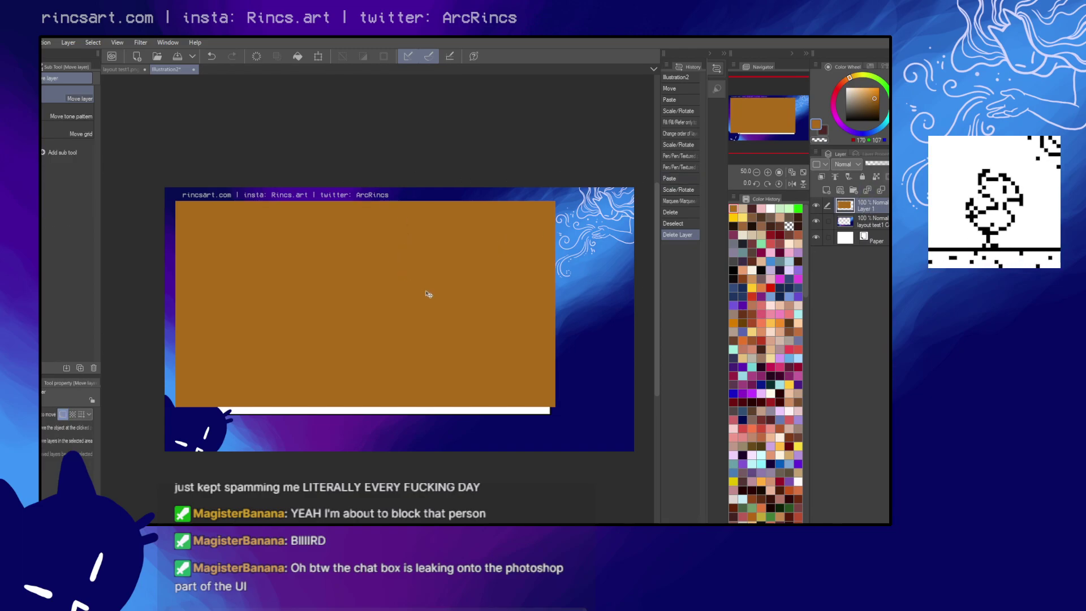
{"action": "left_click_drag", "start_coordinate": [426, 293], "coordinate": [436, 294]}
{"action": "left_click_drag", "start_coordinate": [515, 312], "coordinate": [519, 316]}
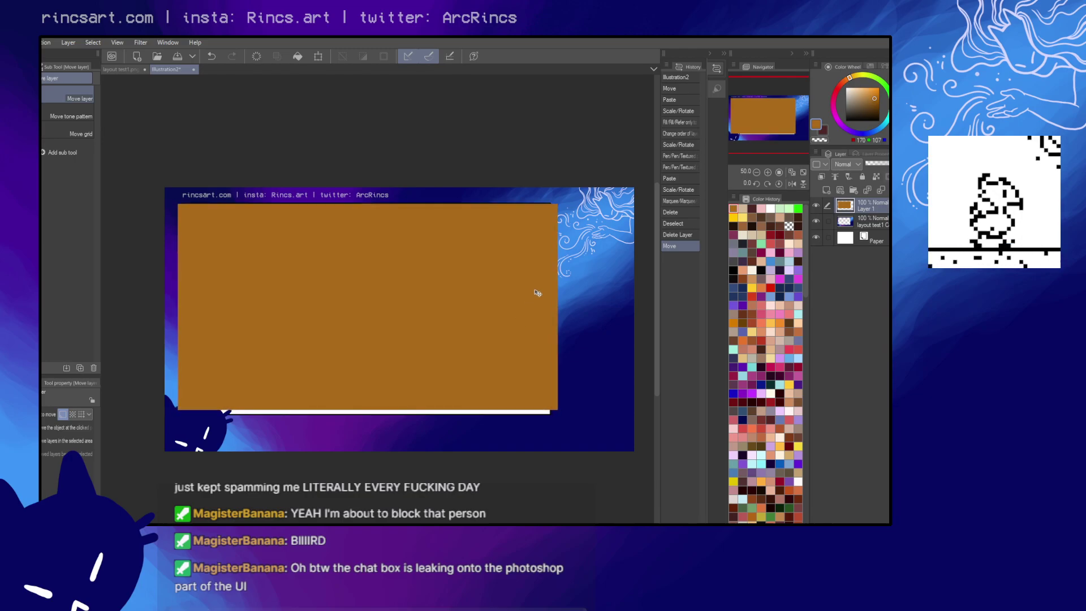
{"action": "left_click", "coordinate": [816, 222]}
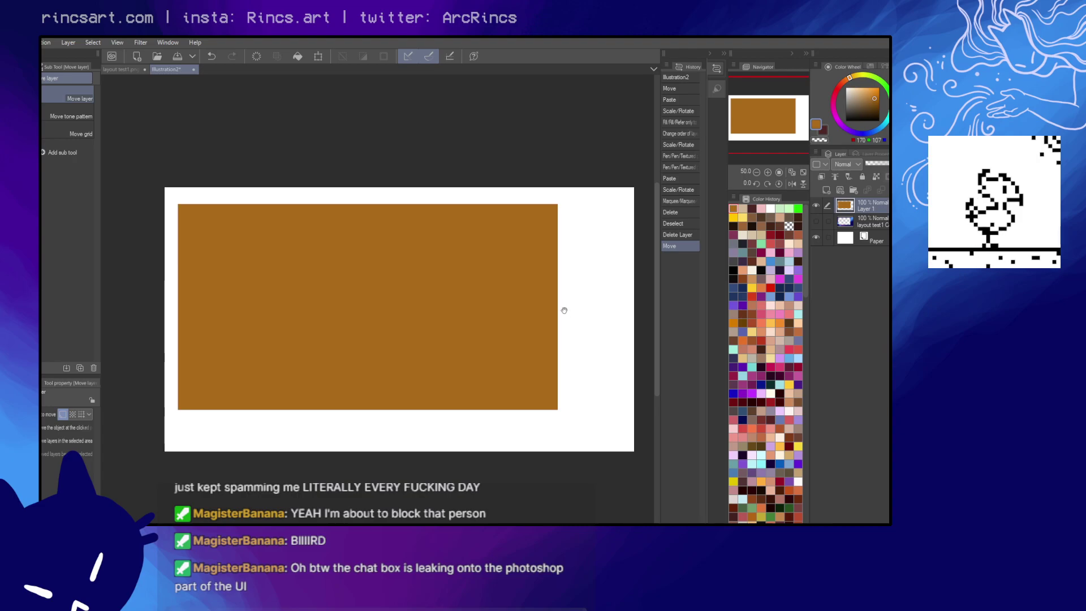
{"action": "left_click_drag", "start_coordinate": [565, 308], "coordinate": [543, 270]}
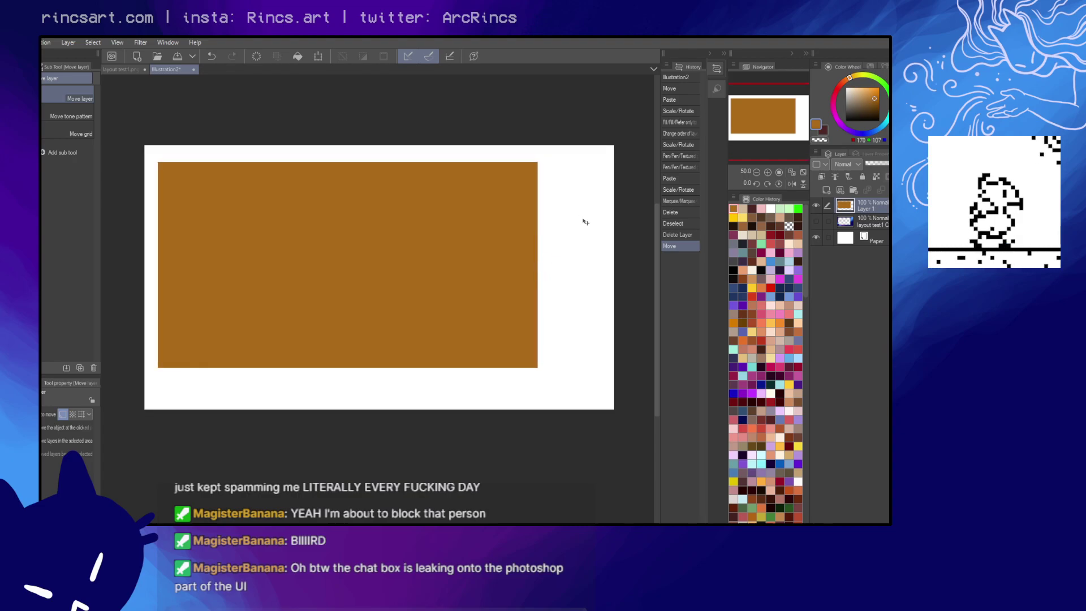
{"action": "left_click_drag", "start_coordinate": [458, 290], "coordinate": [459, 289]}
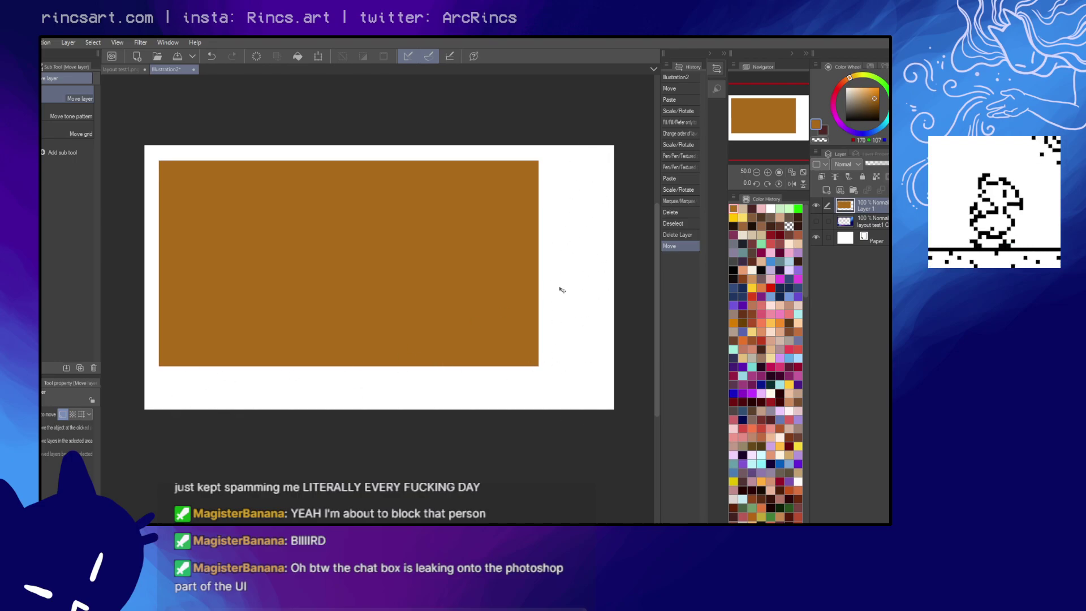
- Delete the hidden layout image layer
{"action": "left_click", "coordinate": [871, 221]}
{"action": "key", "text": "Delete"}
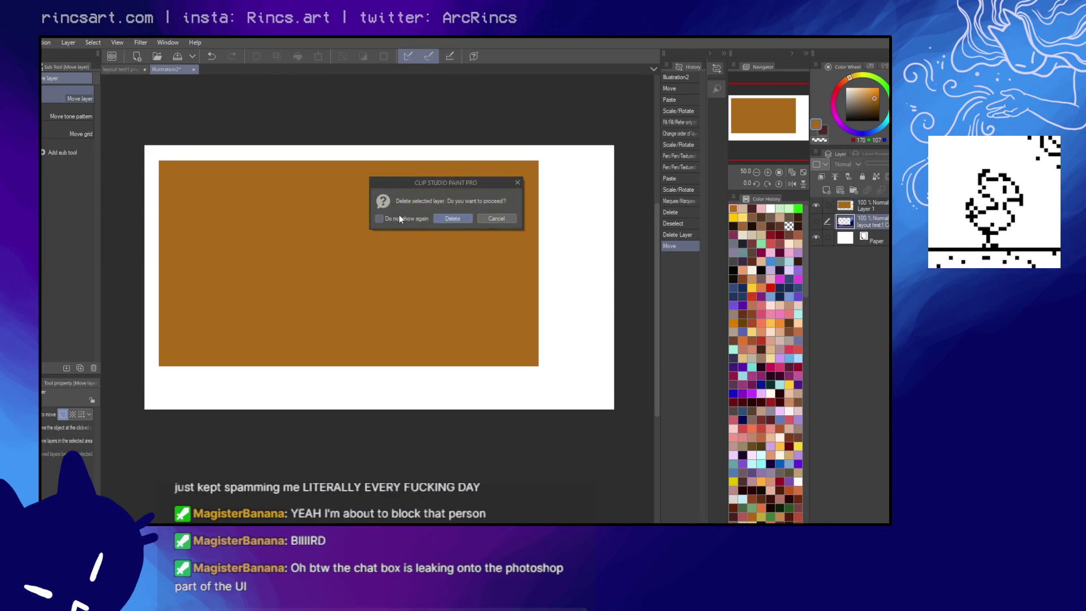
{"action": "left_click", "coordinate": [452, 218]}
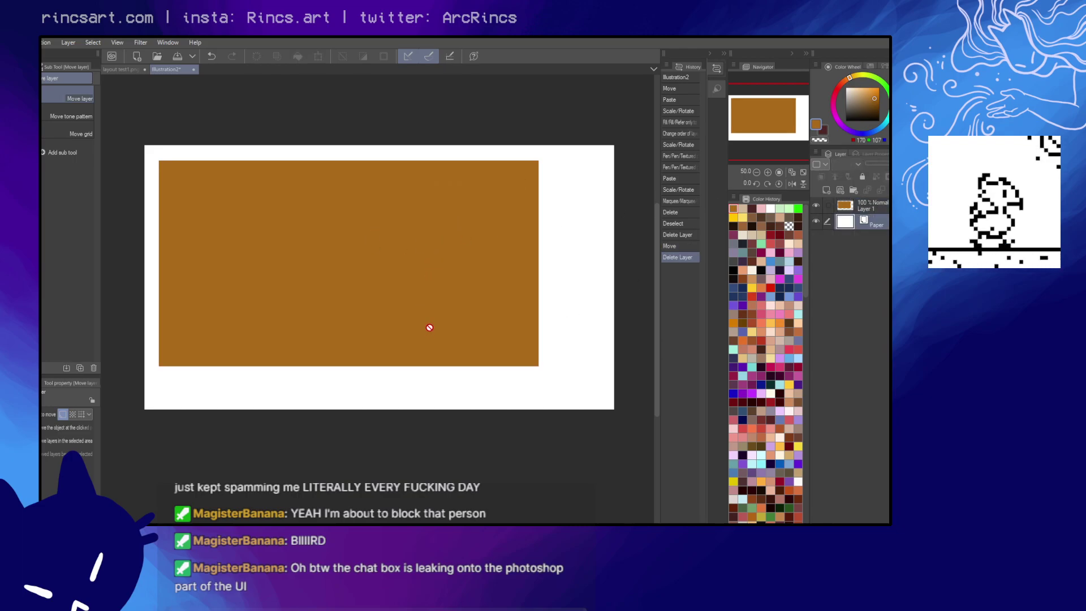
- Auto-select the white area around the orange rectangle and add a new raster layer named Frame above the paper
{"action": "key", "text": "w"}
{"action": "left_click", "coordinate": [565, 249]}
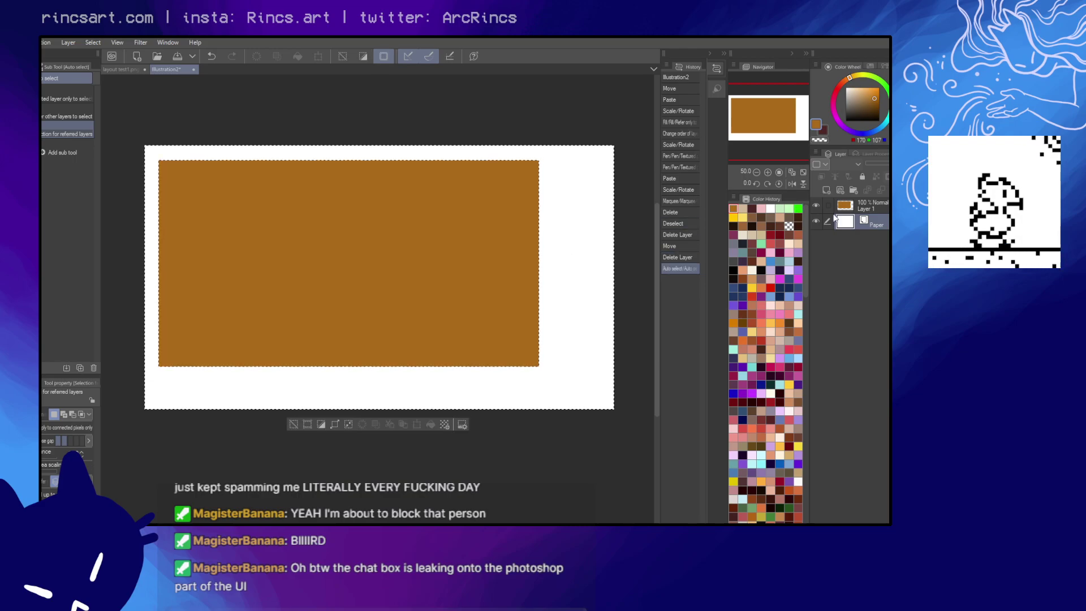
{"action": "left_click", "coordinate": [826, 191]}
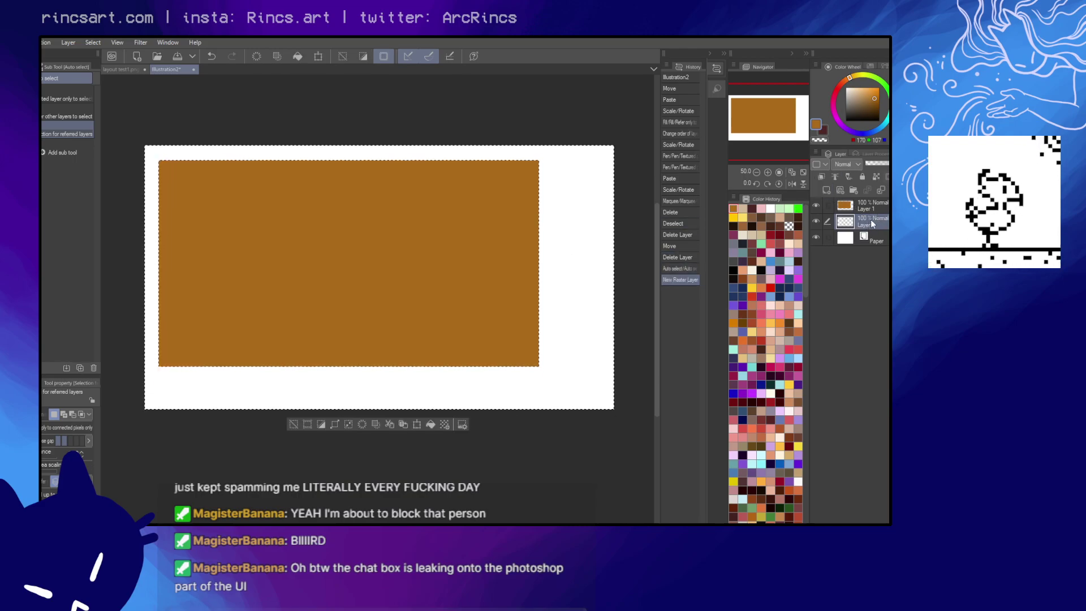
{"action": "double_click", "coordinate": [867, 224]}
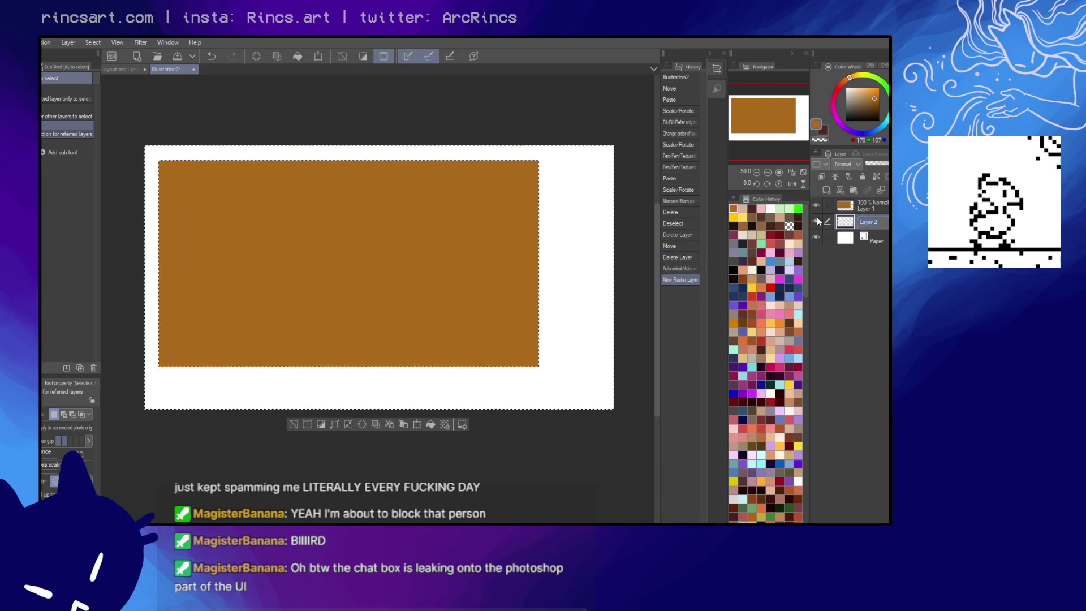
{"action": "type", "text": "Frame"}
{"action": "key", "text": "Return"}
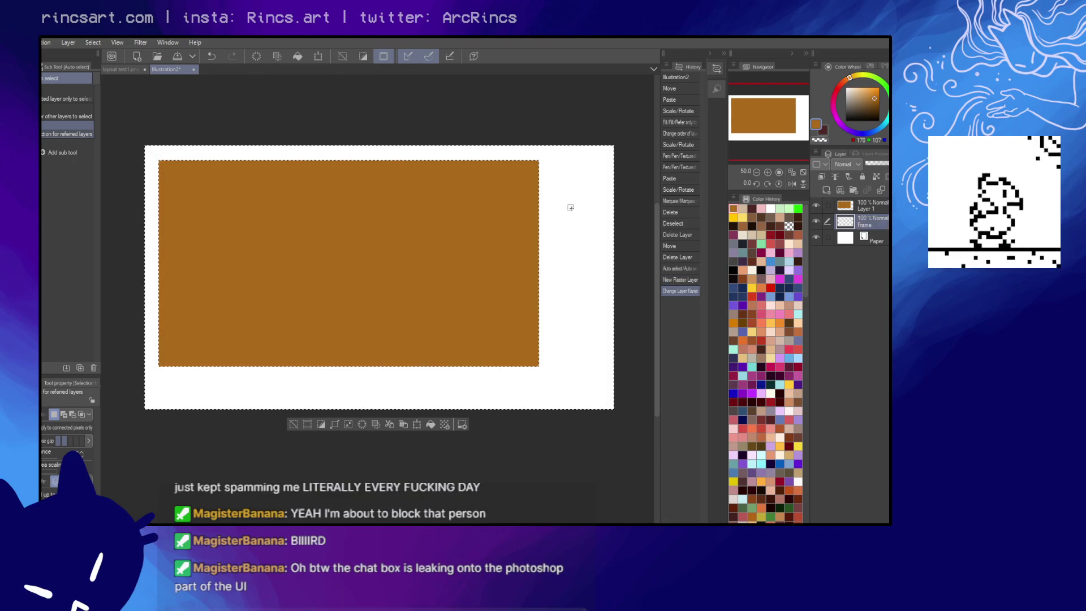
- Fill the selected border area on the Frame layer with dark blue and clear the selection
{"action": "key", "text": "g"}
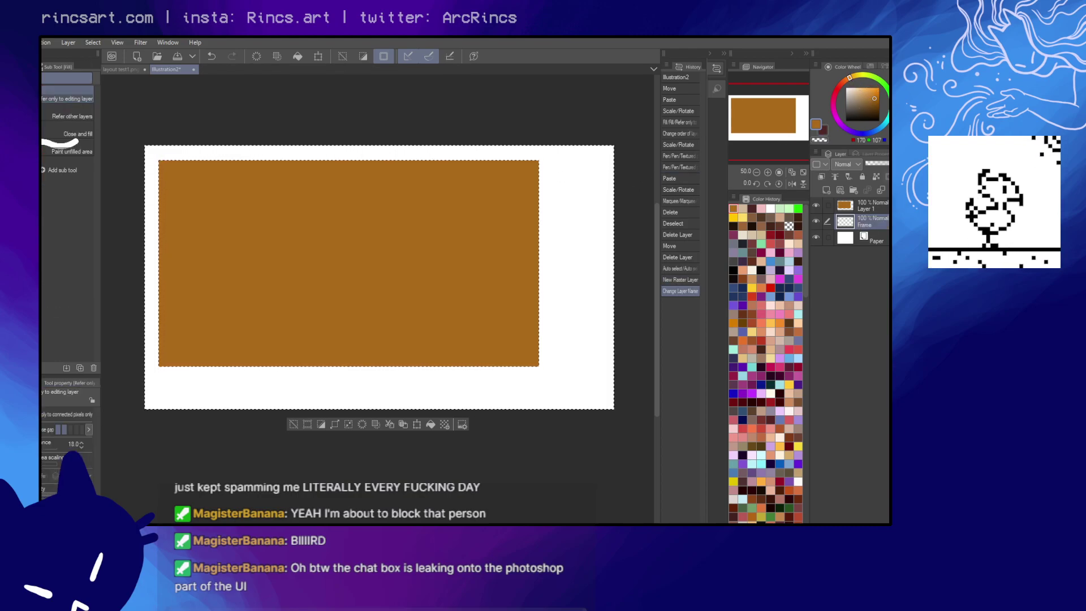
{"action": "left_click", "coordinate": [867, 132]}
{"action": "left_click", "coordinate": [880, 94]}
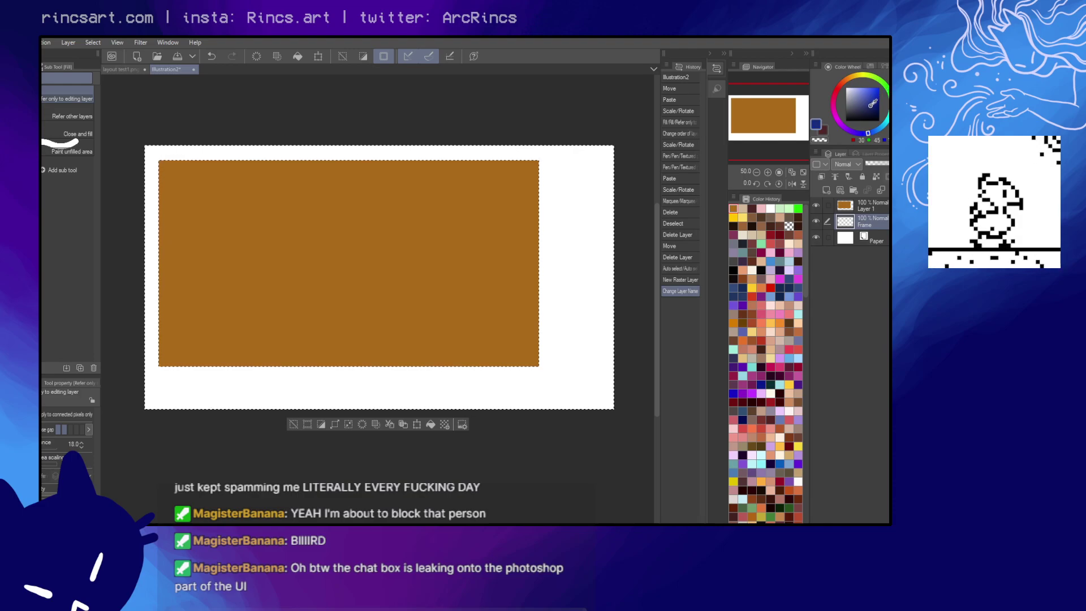
{"action": "left_click", "coordinate": [875, 108]}
{"action": "left_click", "coordinate": [580, 201]}
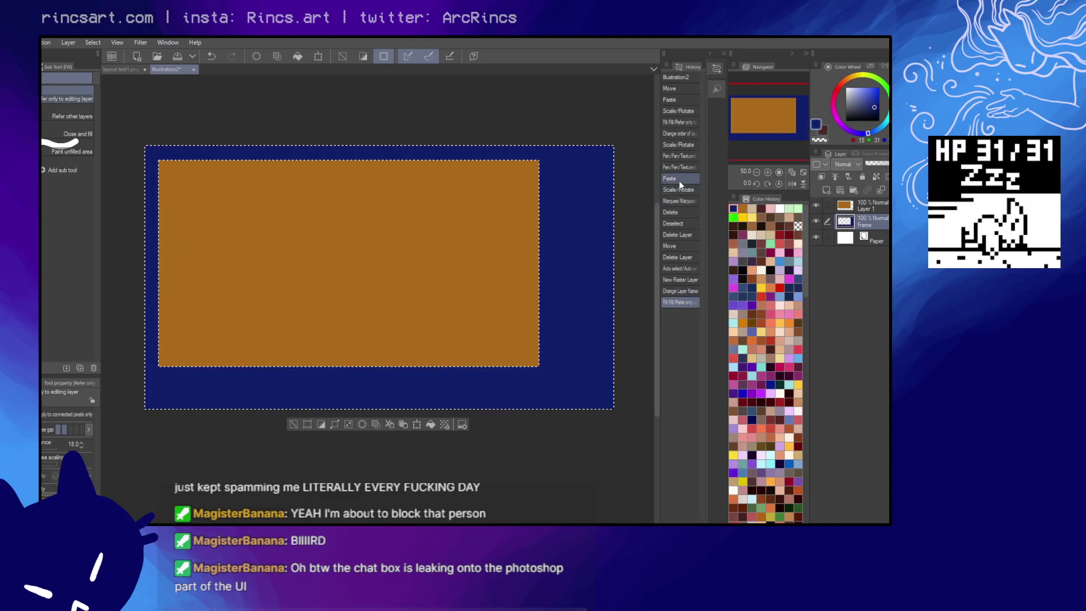
{"action": "key", "text": "ctrl+d"}
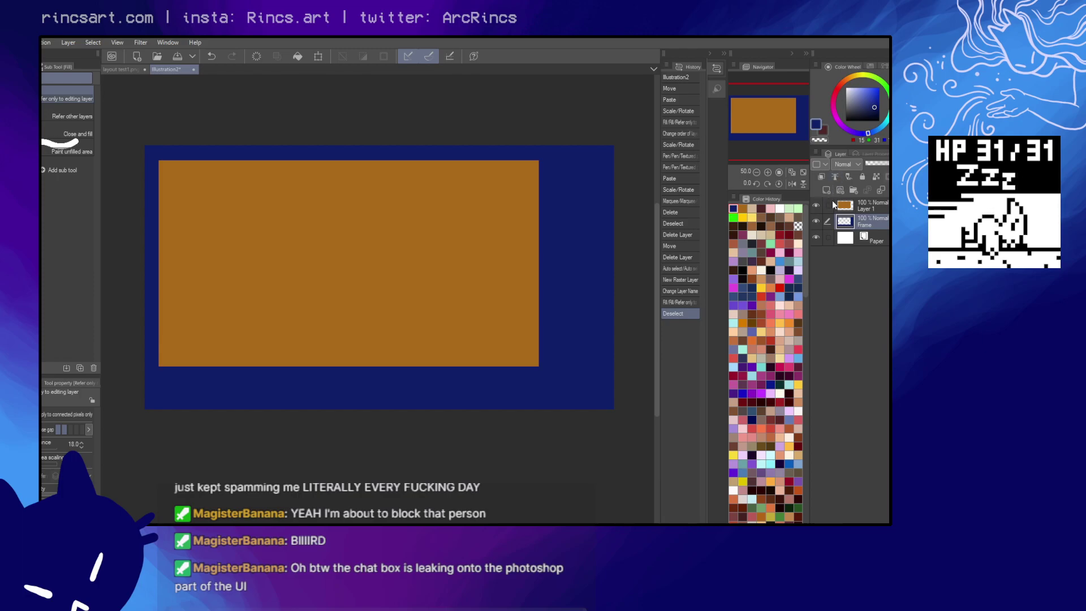
- Rename the orange rectangle's layer as a window sample, and lock and hide it
{"action": "double_click", "coordinate": [871, 208]}
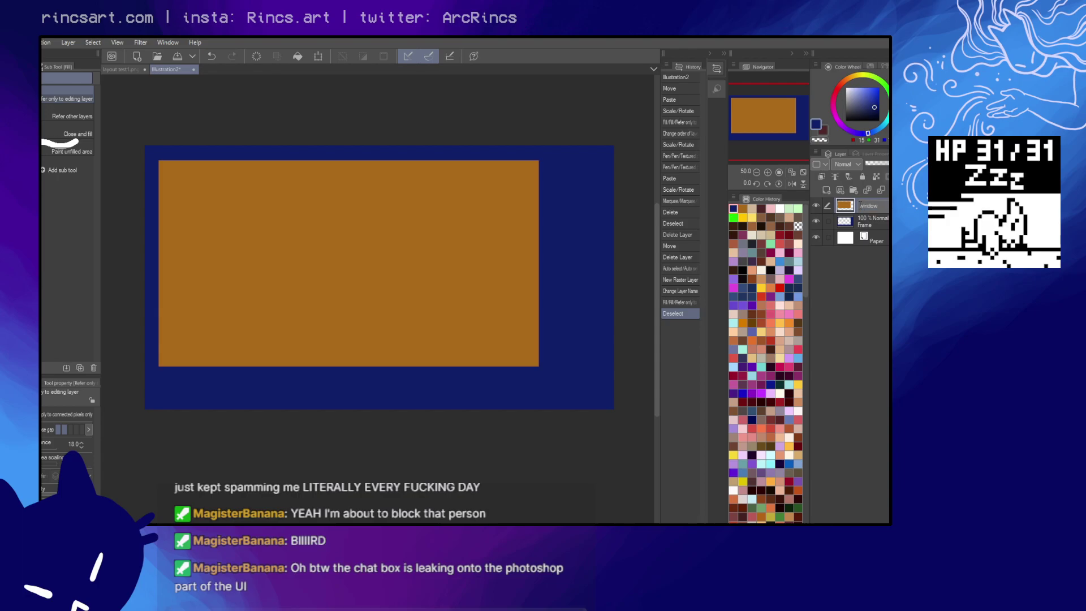
{"action": "key", "text": "Return"}
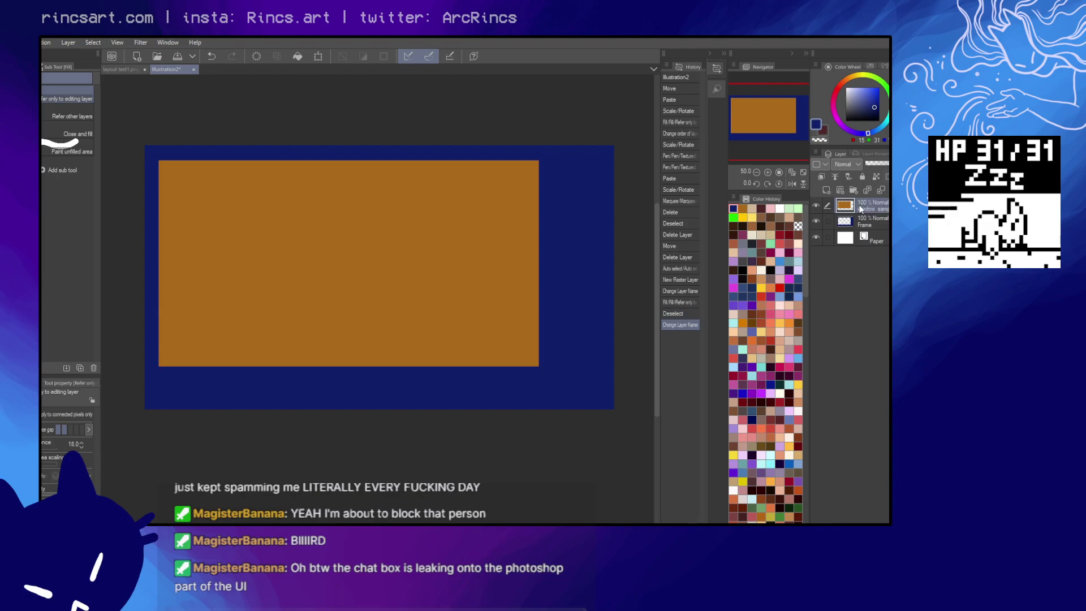
{"action": "left_click", "coordinate": [862, 177]}
{"action": "left_click", "coordinate": [816, 206]}
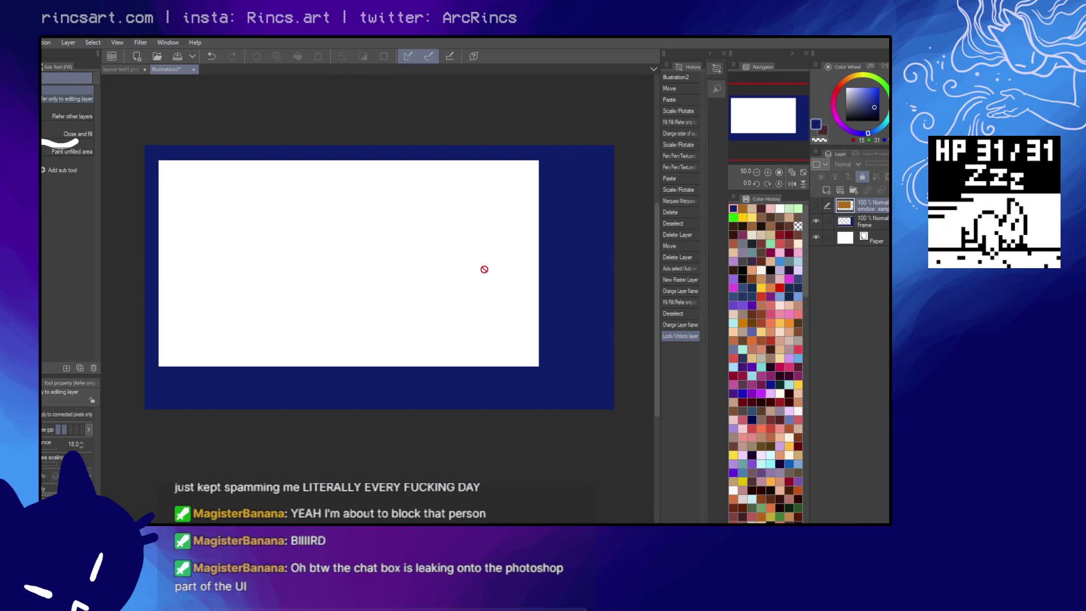
- Activate the Text tool and set its font to Courier New
{"action": "key", "text": "t"}
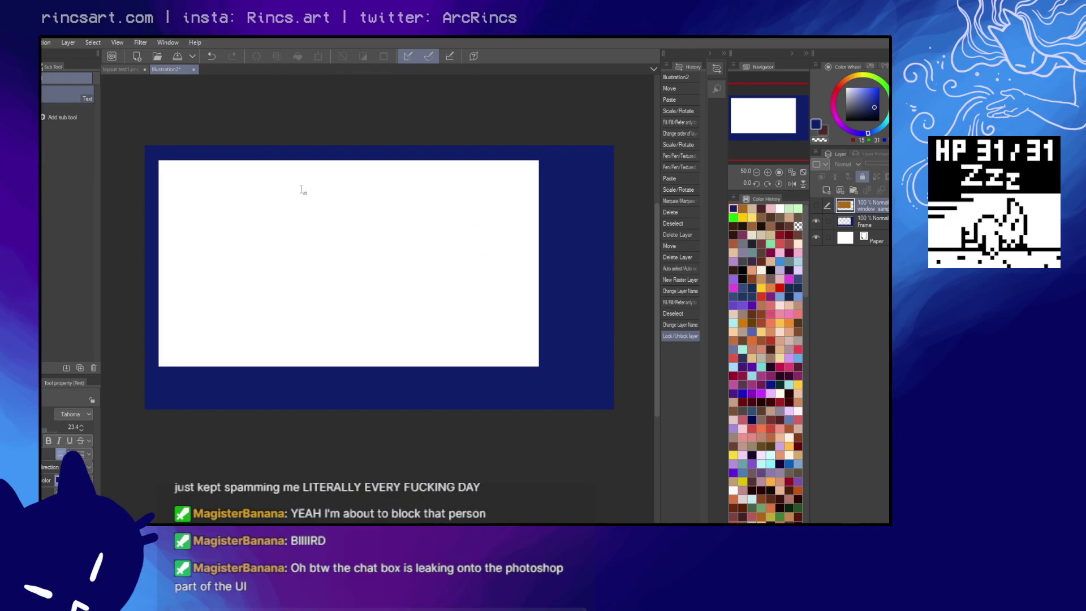
{"action": "left_click", "coordinate": [89, 414]}
{"action": "left_click_drag", "start_coordinate": [90, 346], "coordinate": [87, 269]}
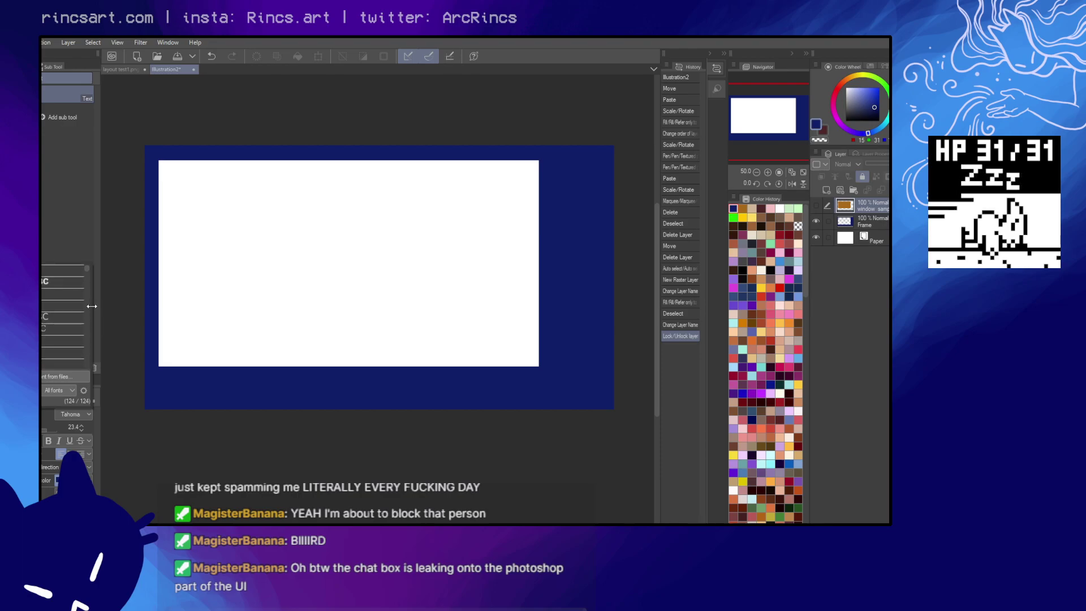
{"action": "left_click", "coordinate": [118, 435]}
{"action": "left_click", "coordinate": [79, 416]}
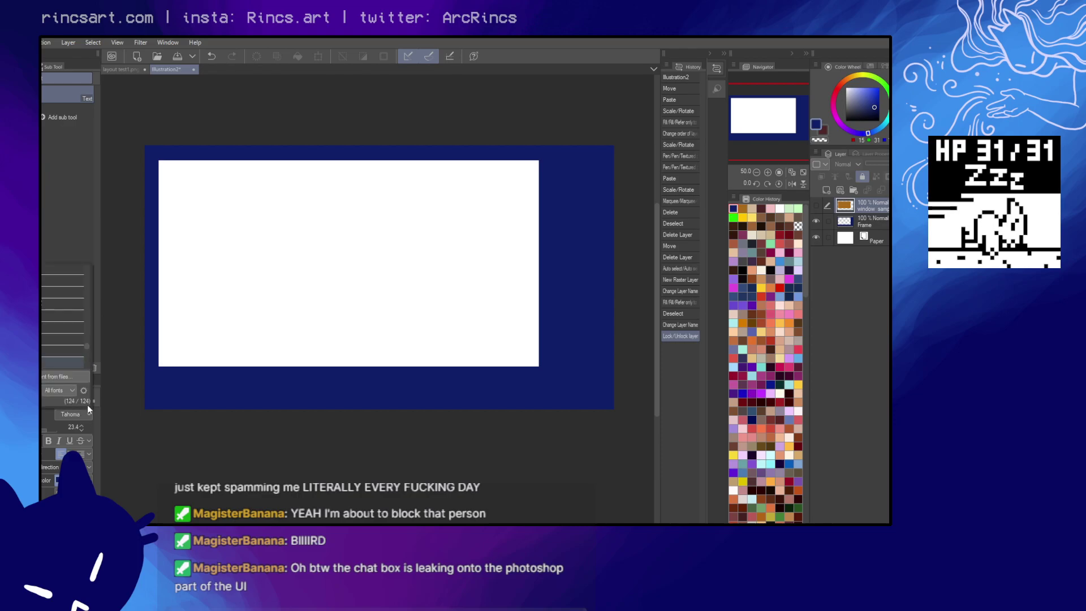
{"action": "left_click", "coordinate": [392, 36]}
{"action": "left_click", "coordinate": [80, 414]}
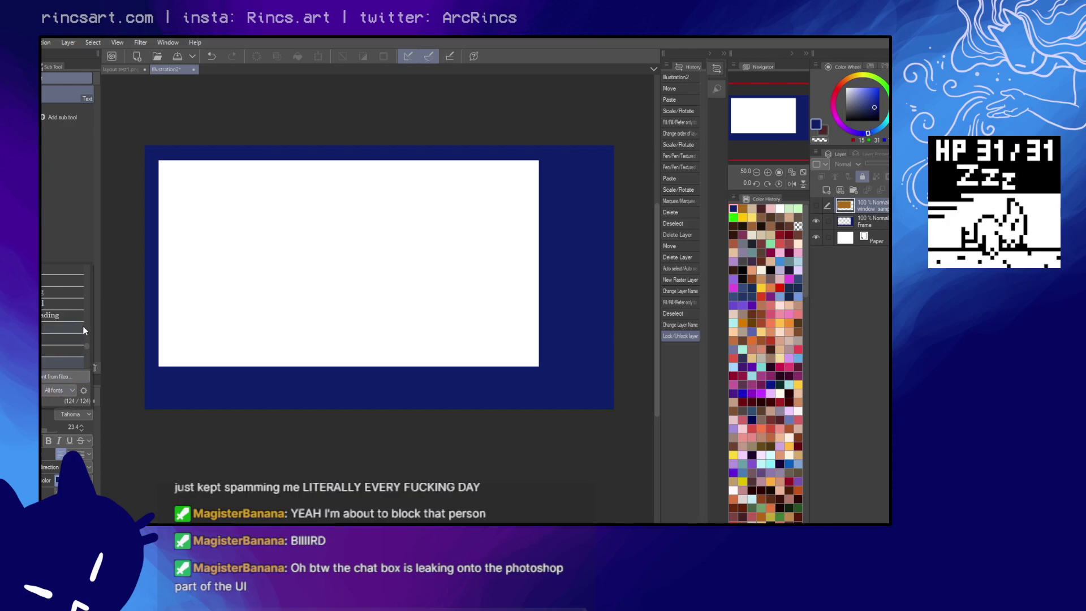
{"action": "left_click_drag", "start_coordinate": [86, 344], "coordinate": [83, 290]}
{"action": "left_click", "coordinate": [66, 327]}
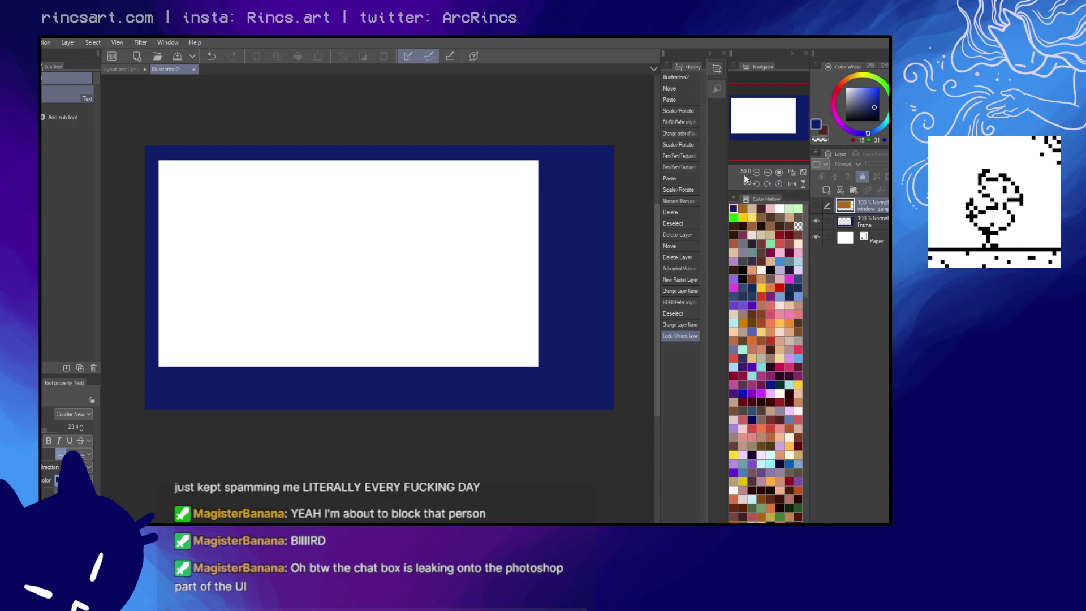
{"action": "left_click", "coordinate": [86, 414]}
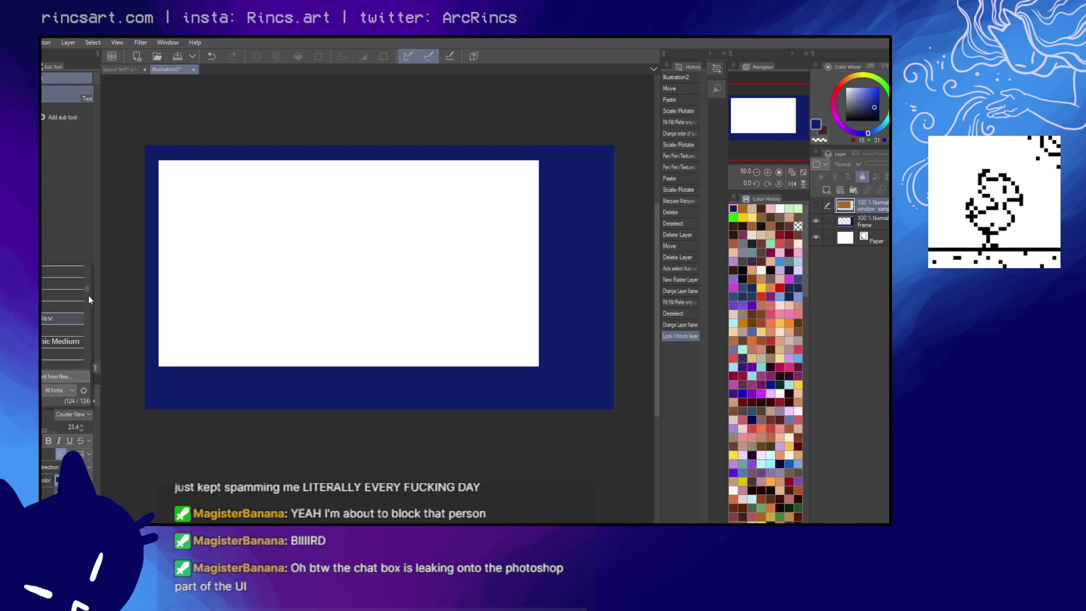
{"action": "scroll", "coordinate": [89, 294], "scroll_direction": "up", "scroll_amount": 3}
{"action": "scroll", "coordinate": [88, 288], "scroll_direction": "down", "scroll_amount": 3}
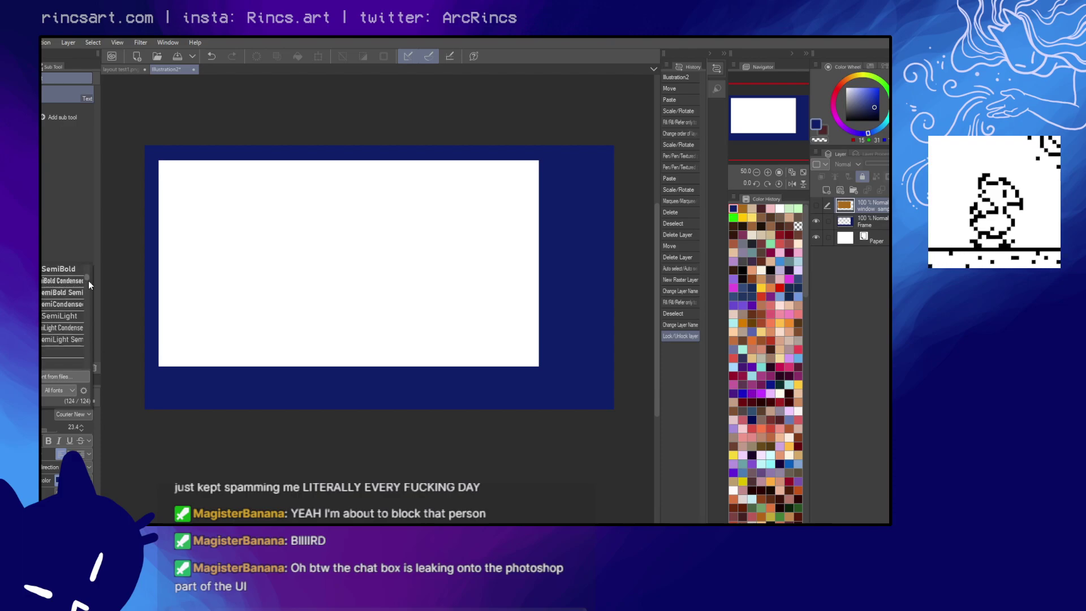
{"action": "left_click_drag", "start_coordinate": [90, 292], "coordinate": [90, 261]}
{"action": "left_click", "coordinate": [280, 136]}
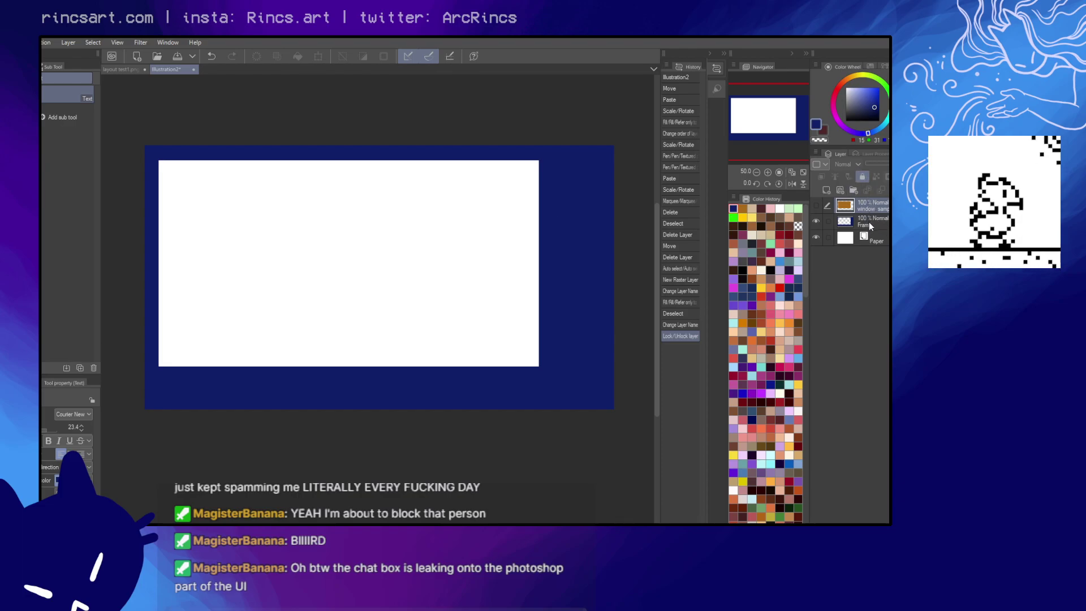
- Move the Frame layer above the window sample layer and choose a lighter blue drawing colour
{"action": "left_click_drag", "start_coordinate": [870, 224], "coordinate": [871, 206]}
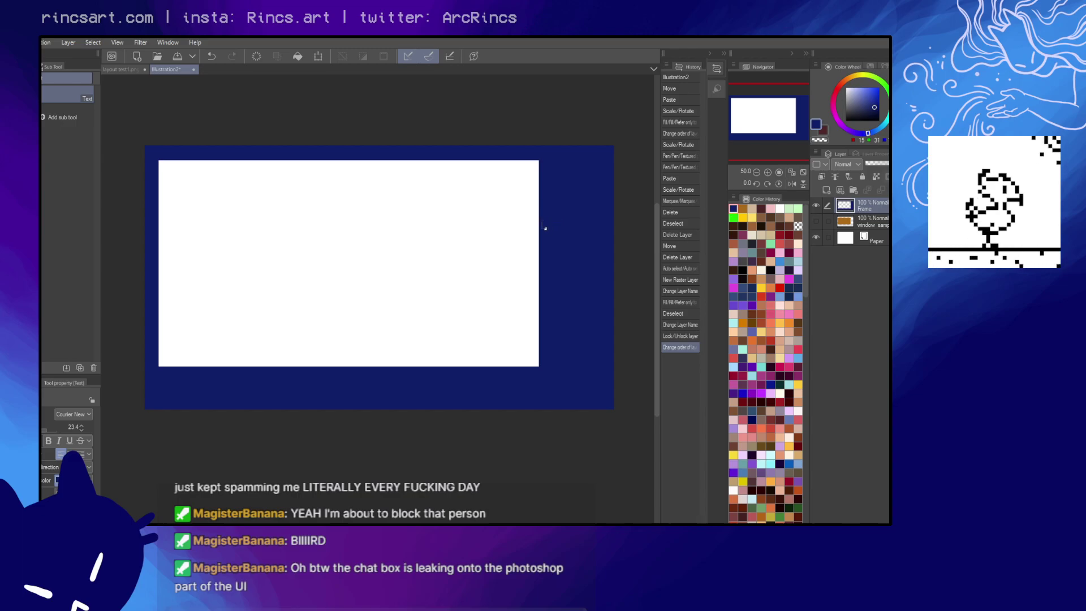
{"action": "mouse_move", "coordinate": [869, 101]}
{"action": "left_mouse_down"}
{"action": "mouse_move", "coordinate": [837, 73]}
{"action": "mouse_move", "coordinate": [857, 67]}
{"action": "mouse_move", "coordinate": [846, 58]}
{"action": "mouse_move", "coordinate": [870, 60]}
{"action": "left_mouse_up"}
- Add the text "Rincsart.com" on the frame's bottom border and make it bold
{"action": "left_click", "coordinate": [273, 384]}
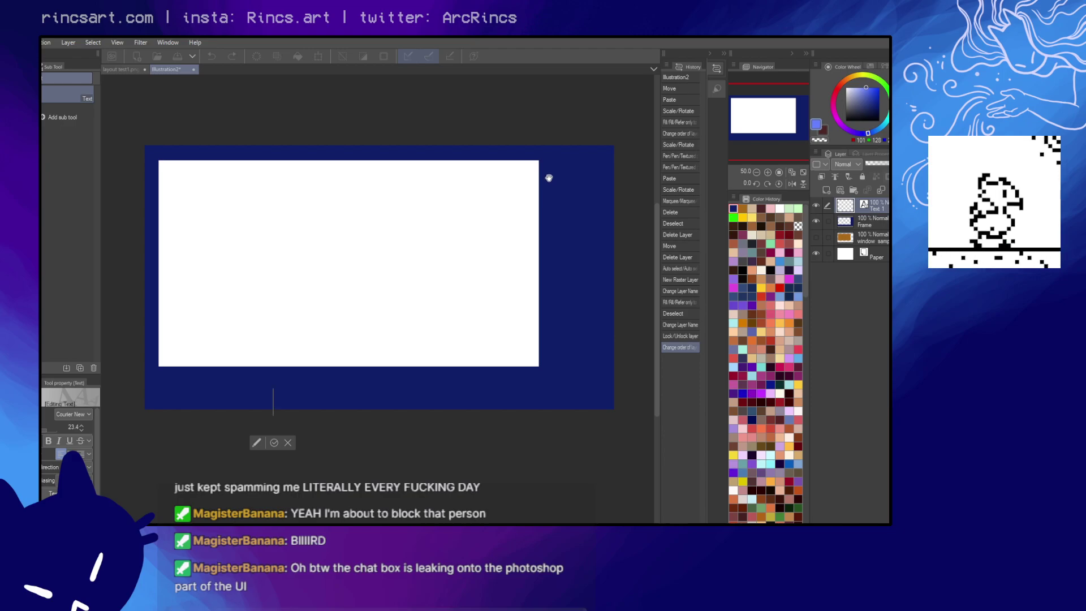
{"action": "type", "text": "Ri"}
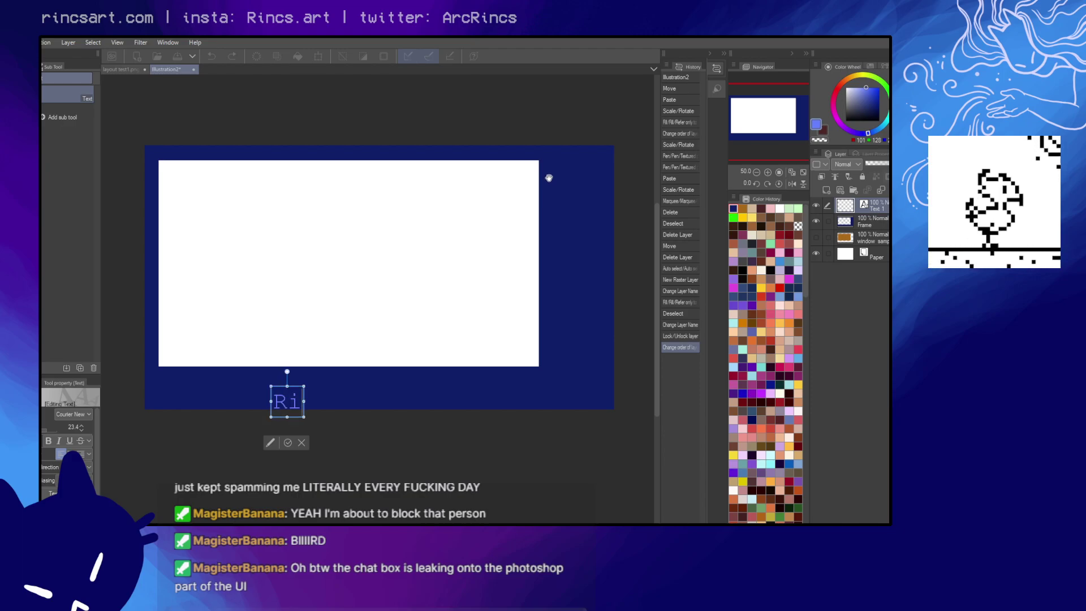
{"action": "type", "text": "ncsart"}
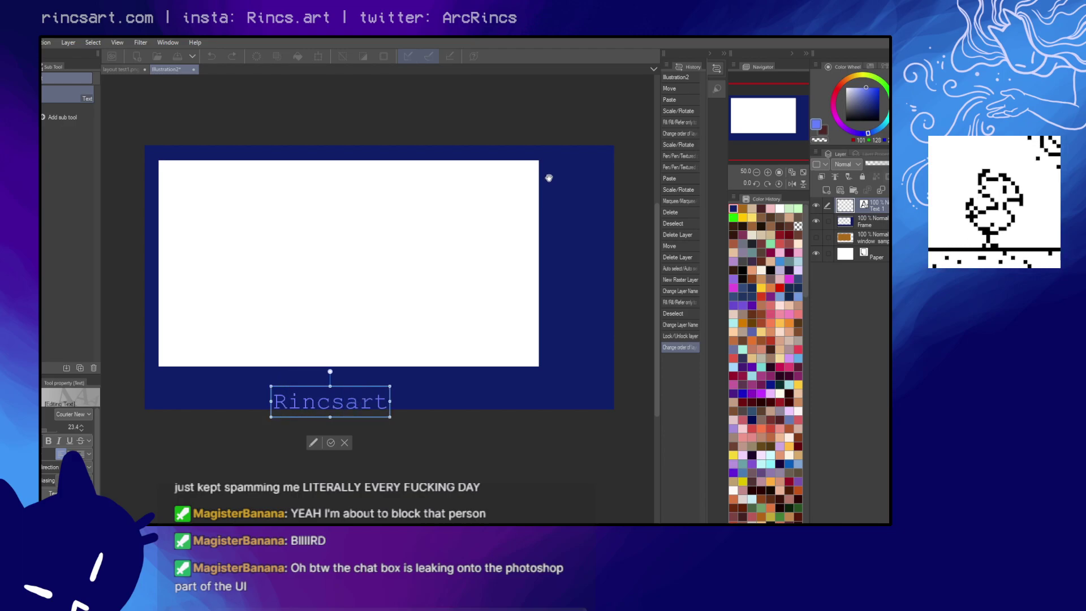
{"action": "type", "text": ".com"}
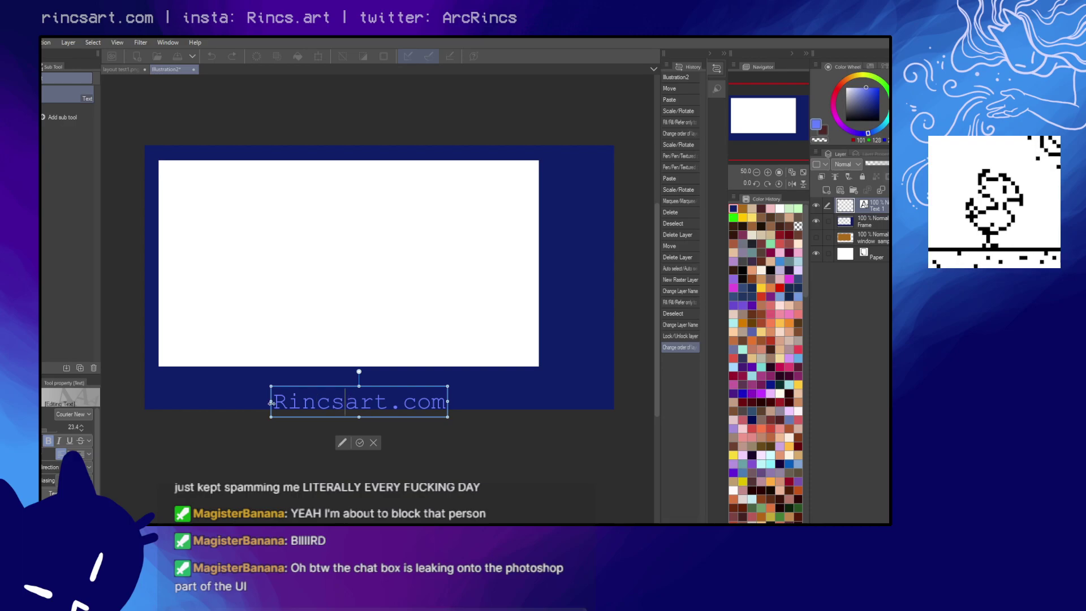
{"action": "left_click_drag", "start_coordinate": [273, 402], "coordinate": [447, 403]}
{"action": "left_click", "coordinate": [48, 441]}
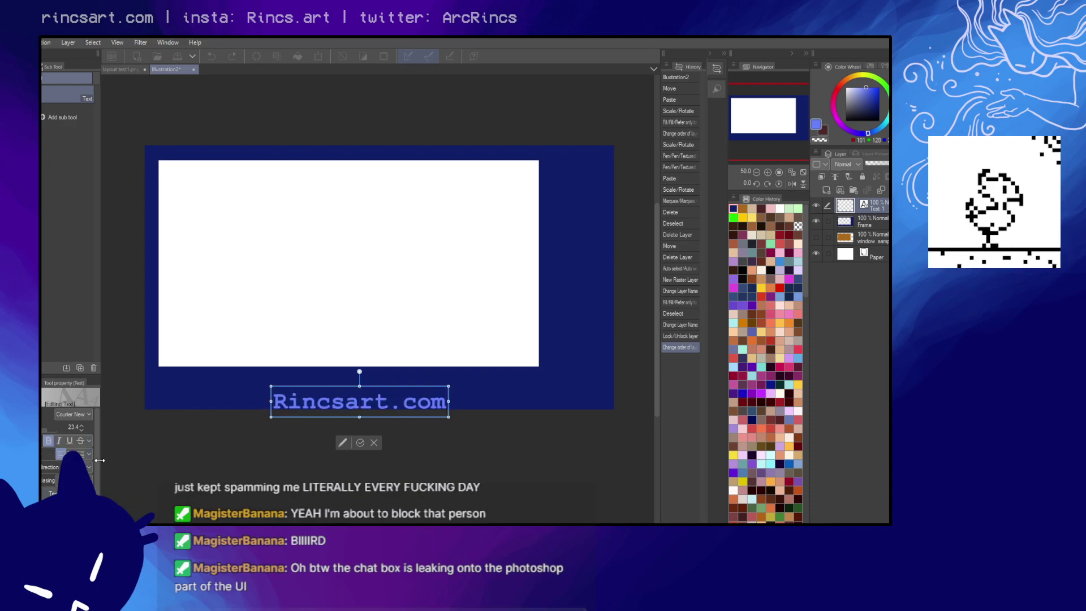
- Set the Rincsart.com text to size 9 and move it to the upper-left corner of the frame
{"action": "left_click", "coordinate": [81, 430]}
{"action": "left_click_drag", "start_coordinate": [81, 432], "coordinate": [83, 439]}
{"action": "left_click_drag", "start_coordinate": [274, 402], "coordinate": [436, 402]}
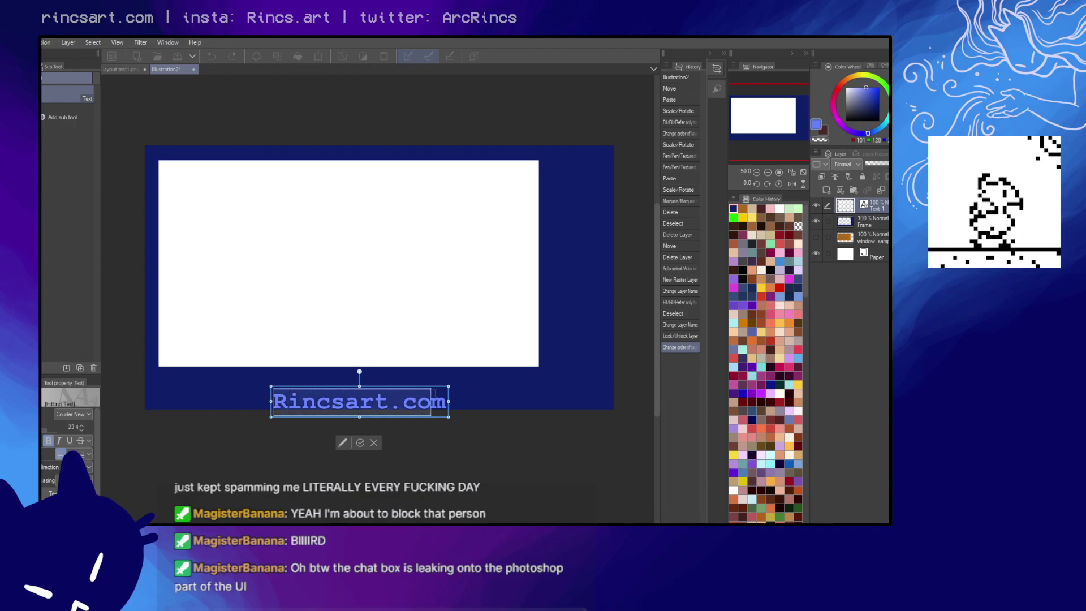
{"action": "left_click", "coordinate": [274, 402]}
{"action": "left_click_drag", "start_coordinate": [274, 402], "coordinate": [447, 400]}
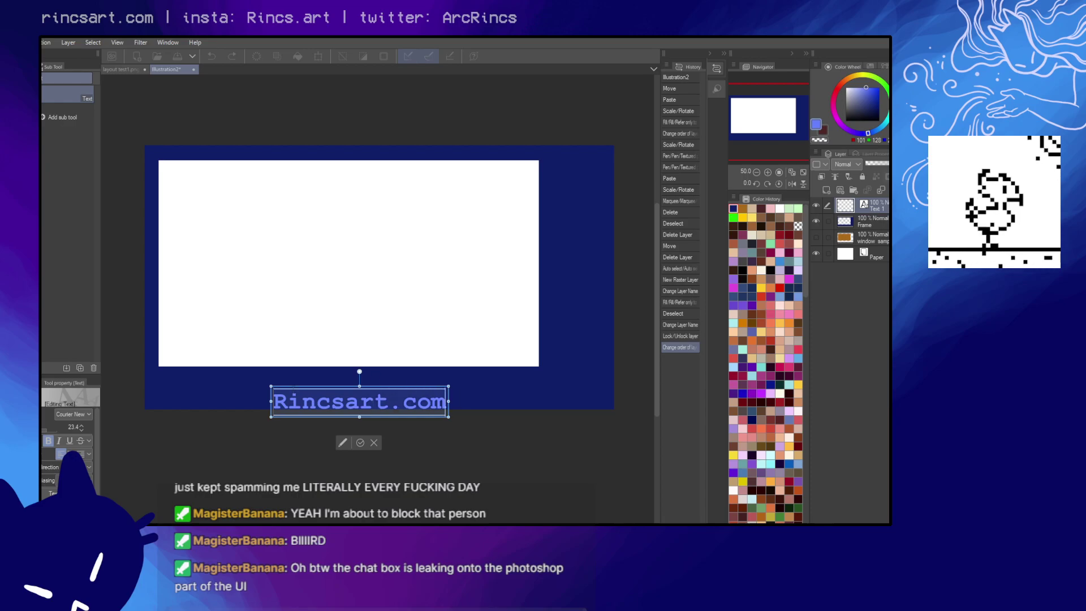
{"action": "left_click_drag", "start_coordinate": [80, 430], "coordinate": [86, 422]}
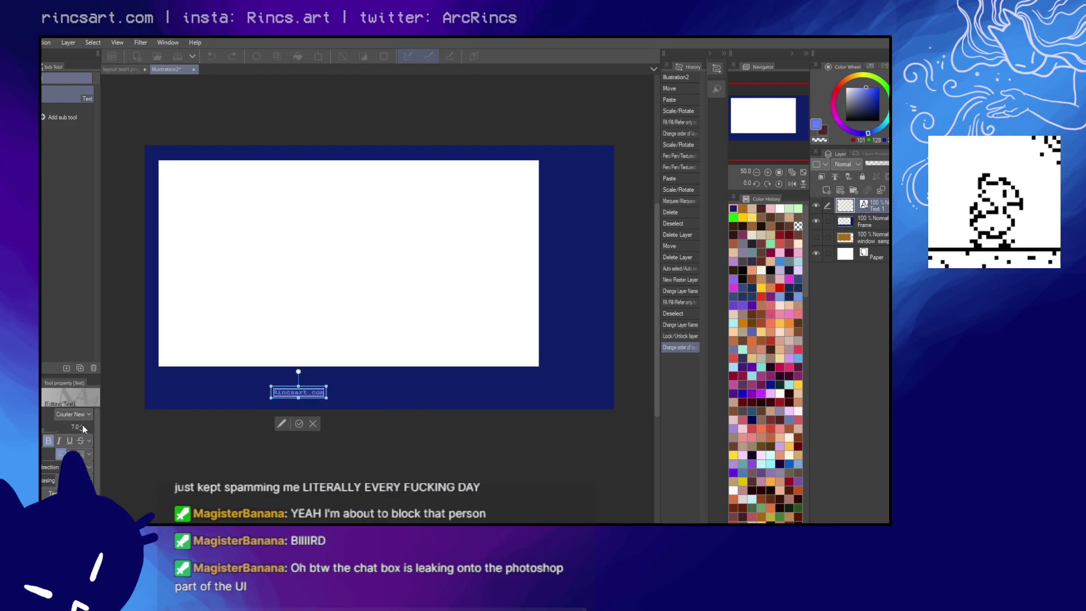
{"action": "left_click", "coordinate": [82, 425]}
{"action": "left_click", "coordinate": [82, 425]}
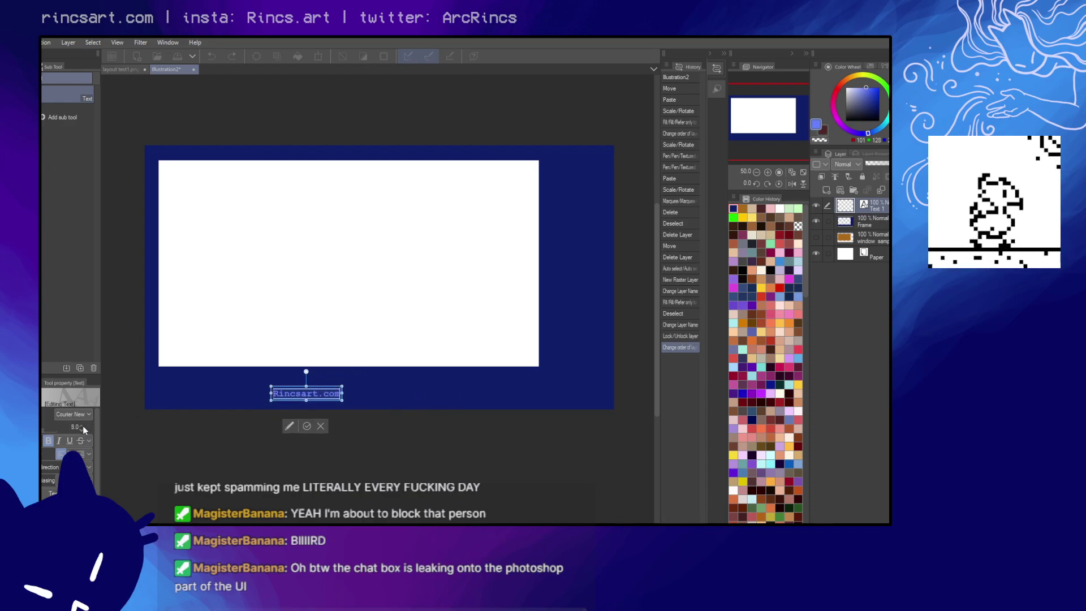
{"action": "left_click", "coordinate": [375, 400]}
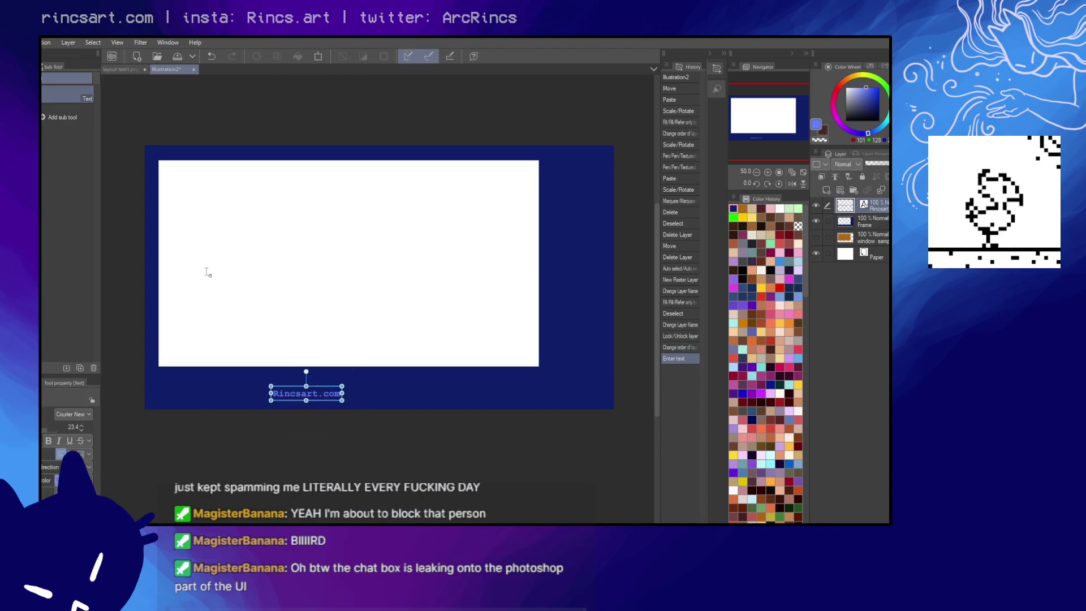
{"action": "key", "text": "k"}
{"action": "left_click_drag", "start_coordinate": [362, 372], "coordinate": [217, 157]}
- Reduce the whole Rincsart.com text to size 7 and recolour it a darker blue
{"action": "key", "text": "t"}
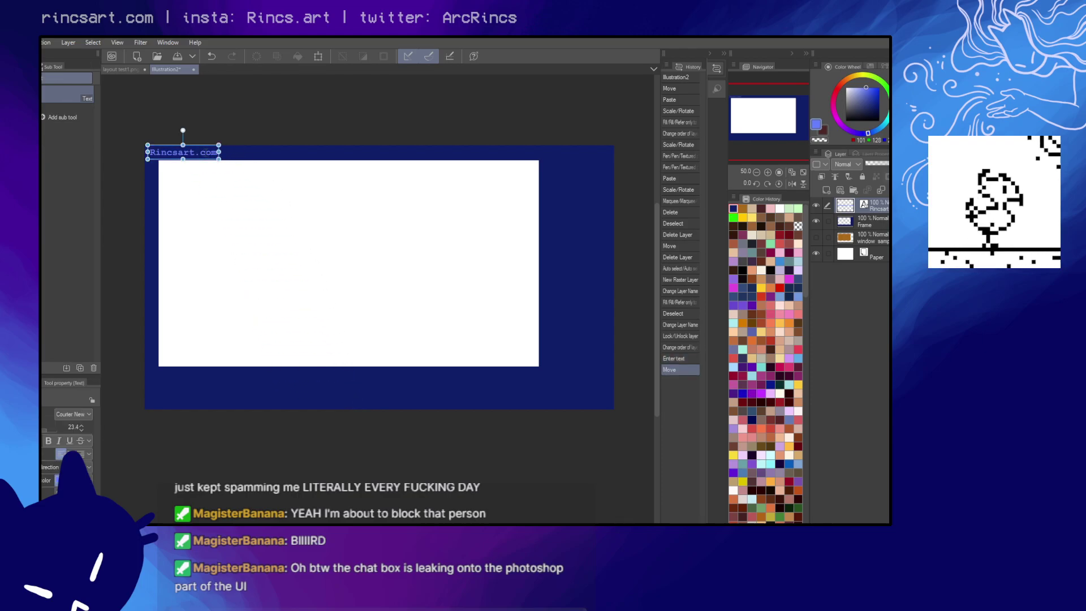
{"action": "left_click", "coordinate": [209, 153]}
{"action": "key", "text": "ctrl+a"}
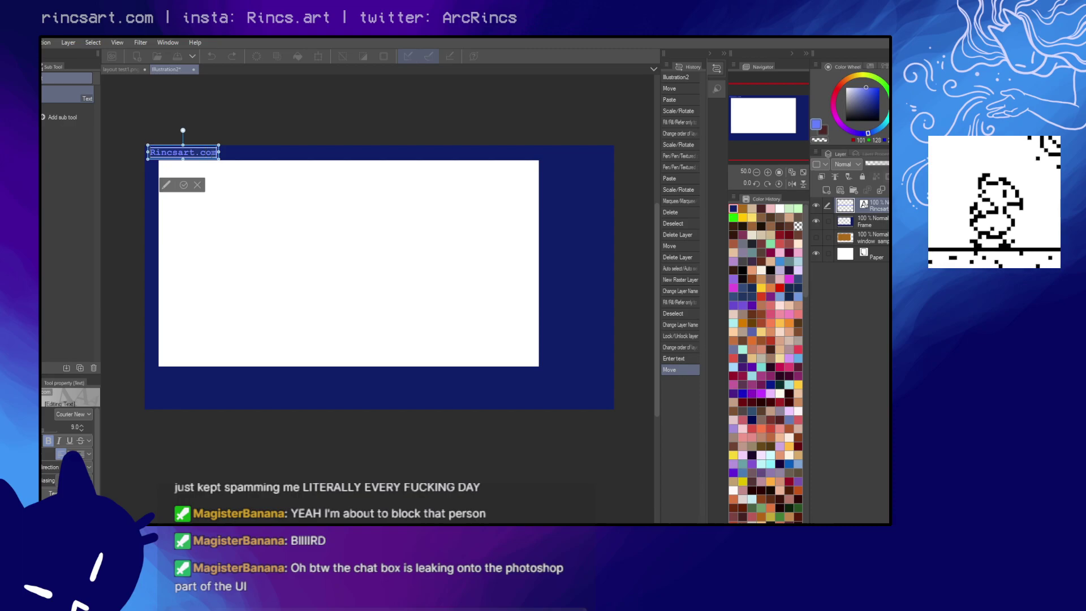
{"action": "left_click", "coordinate": [83, 430]}
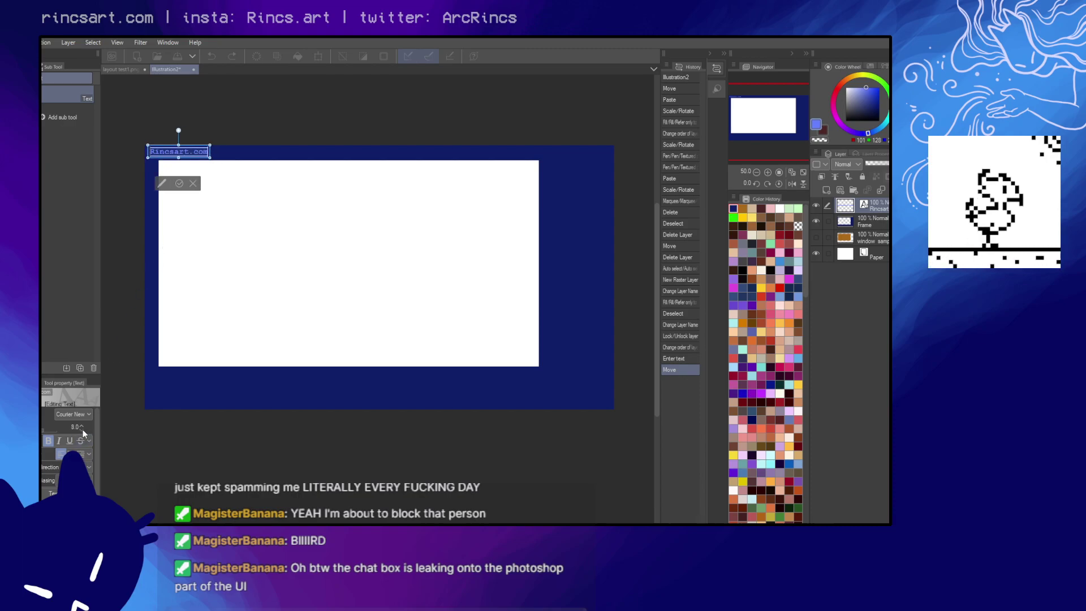
{"action": "left_click", "coordinate": [82, 430]}
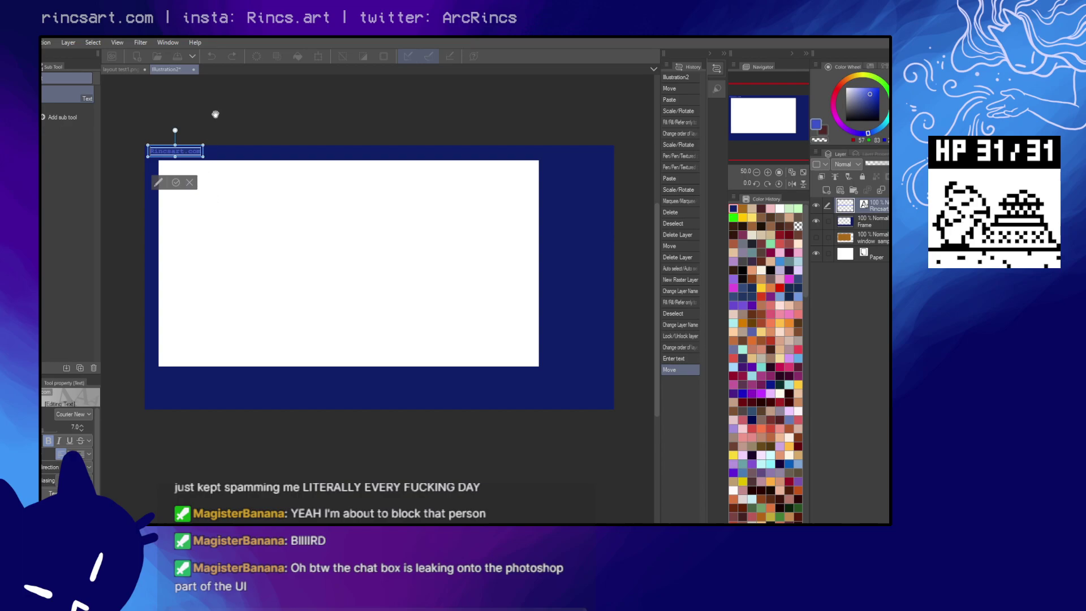
{"action": "left_click", "coordinate": [176, 182]}
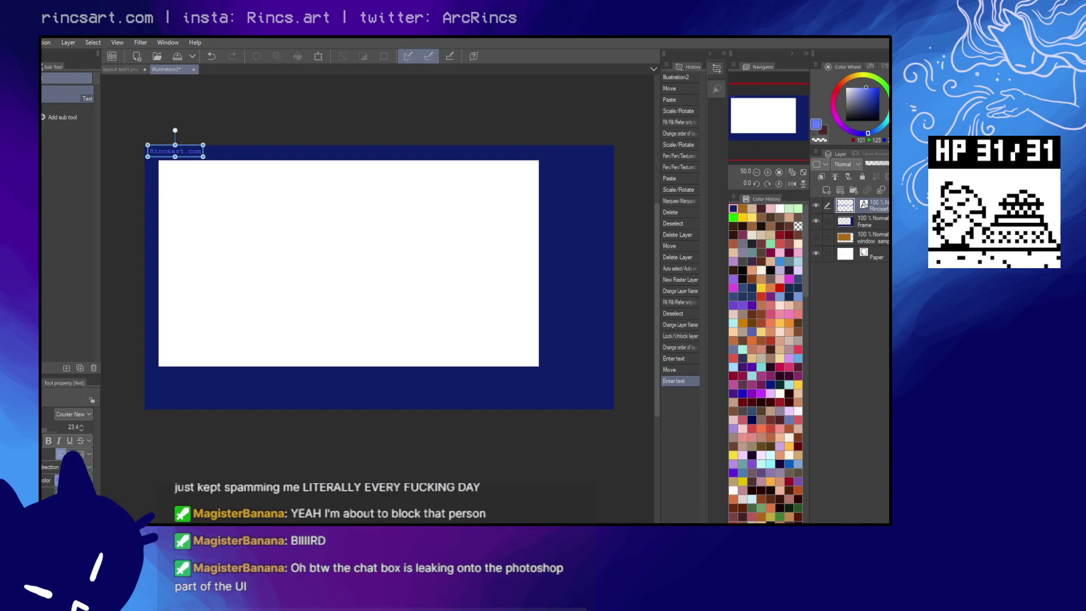
- Extend the text line to read "Rincsart.com | Rincs.art | ArcRincs", leaving wide gaps after the separators
{"action": "left_click", "coordinate": [206, 151]}
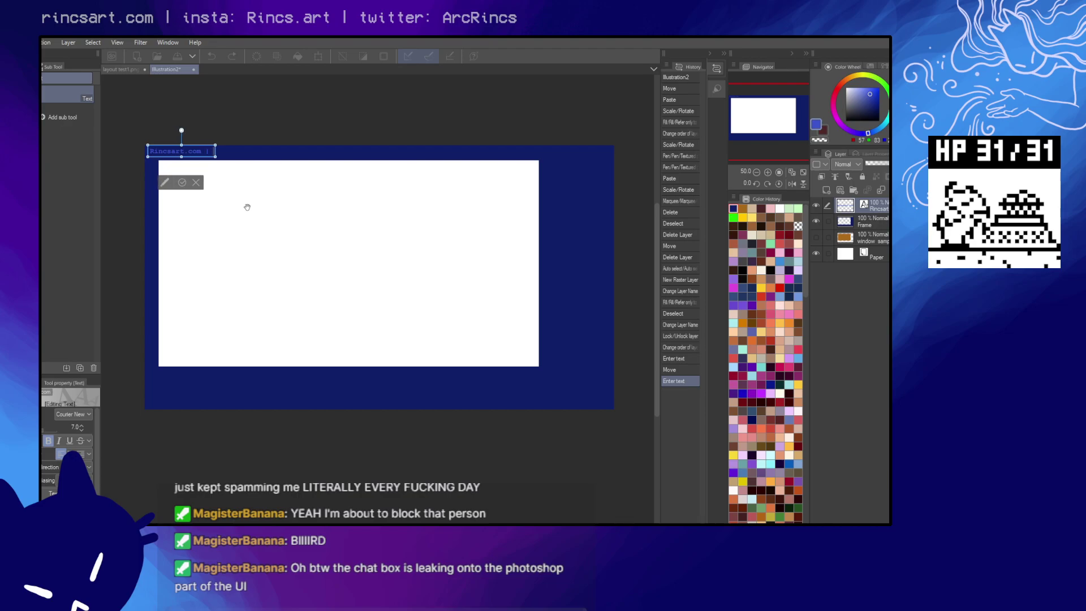
{"action": "type", "text": "Ri"}
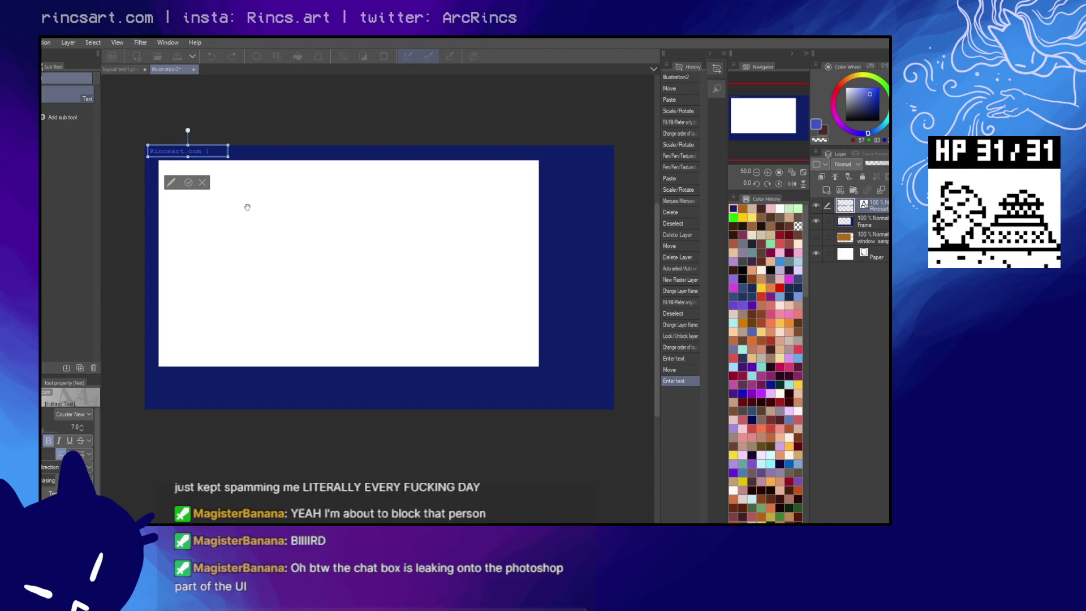
{"action": "type", "text": "ncs.art |    Art"}
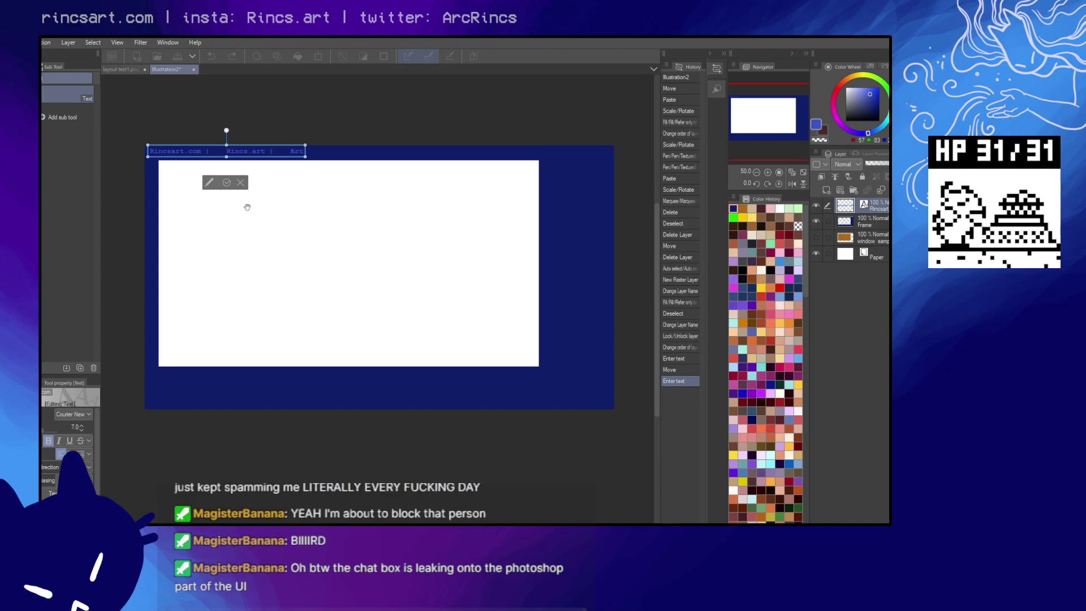
{"action": "type", "text": "Rincs"}
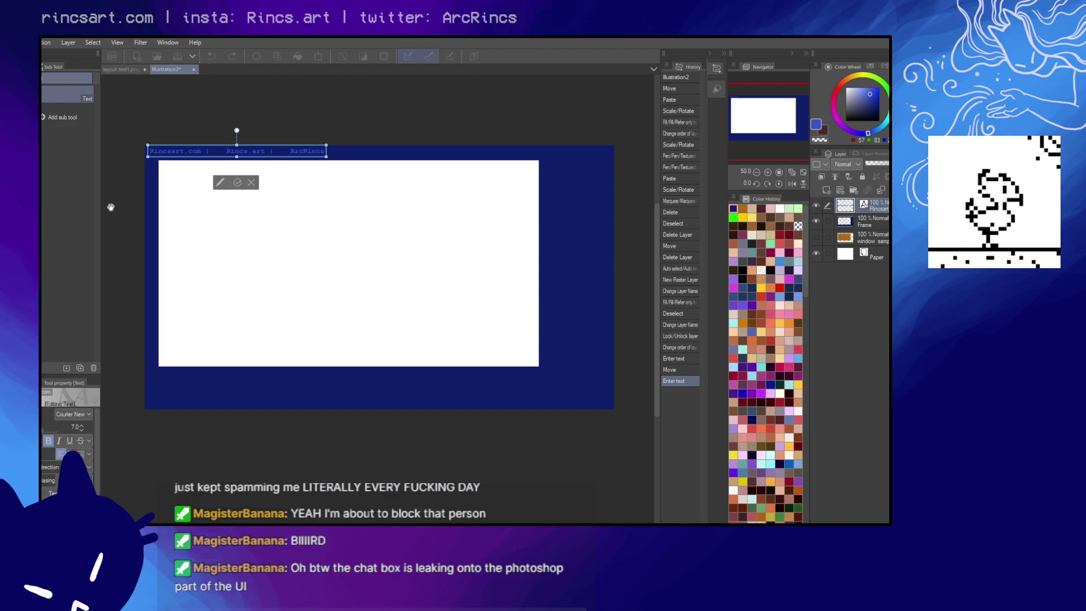
{"action": "left_click", "coordinate": [229, 220]}
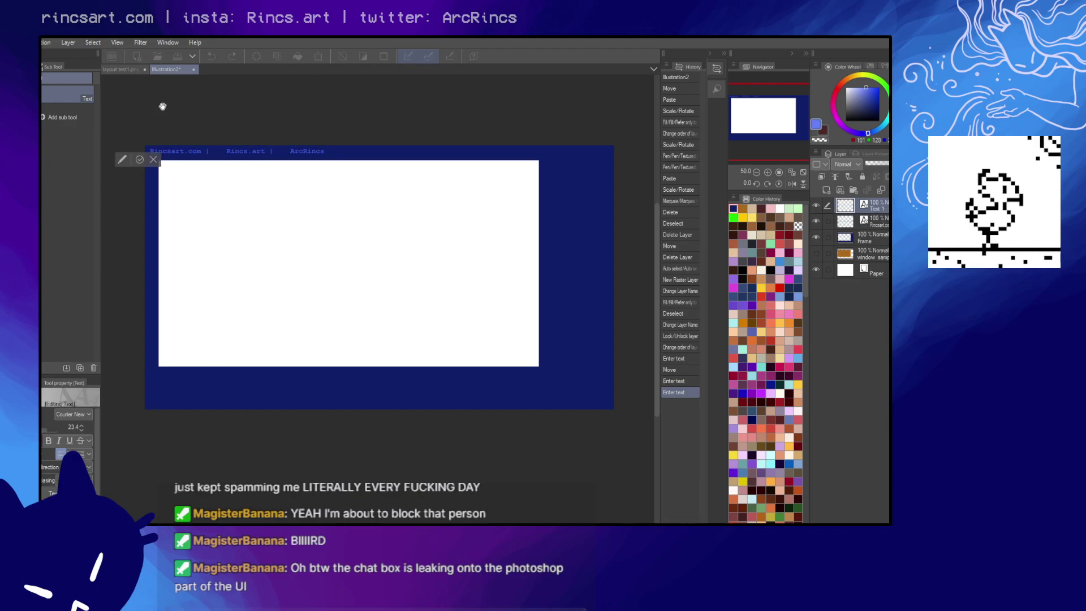
{"action": "key", "text": "Escape"}
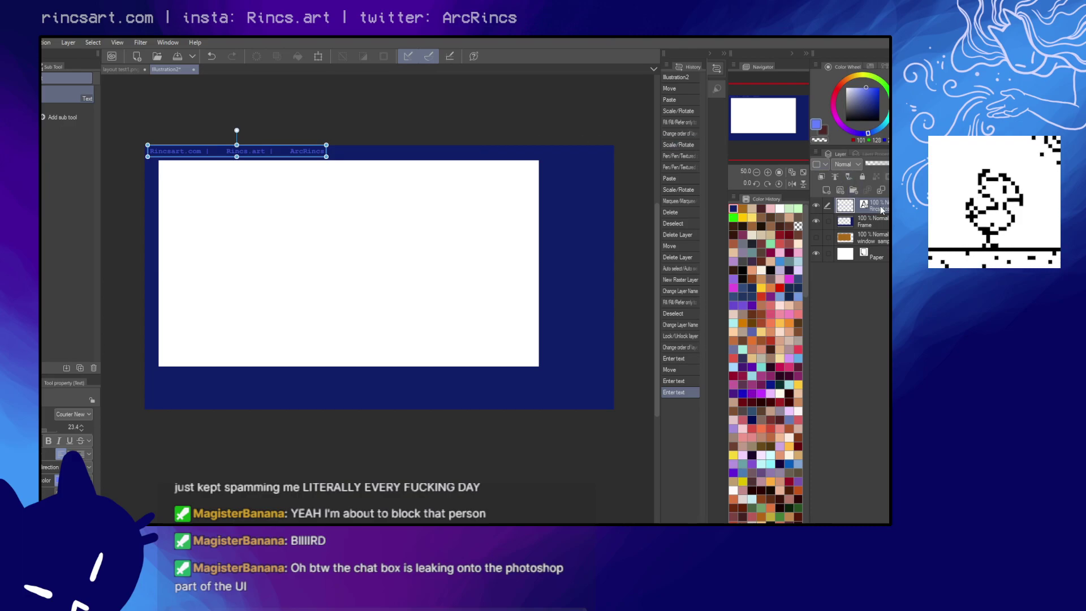
- Nudge the text layer slightly down within the frame's top border
{"action": "key", "text": "p"}
{"action": "key", "text": "ctrl+alt+0"}
{"action": "left_click_drag", "start_coordinate": [300, 180], "coordinate": [465, 224]}
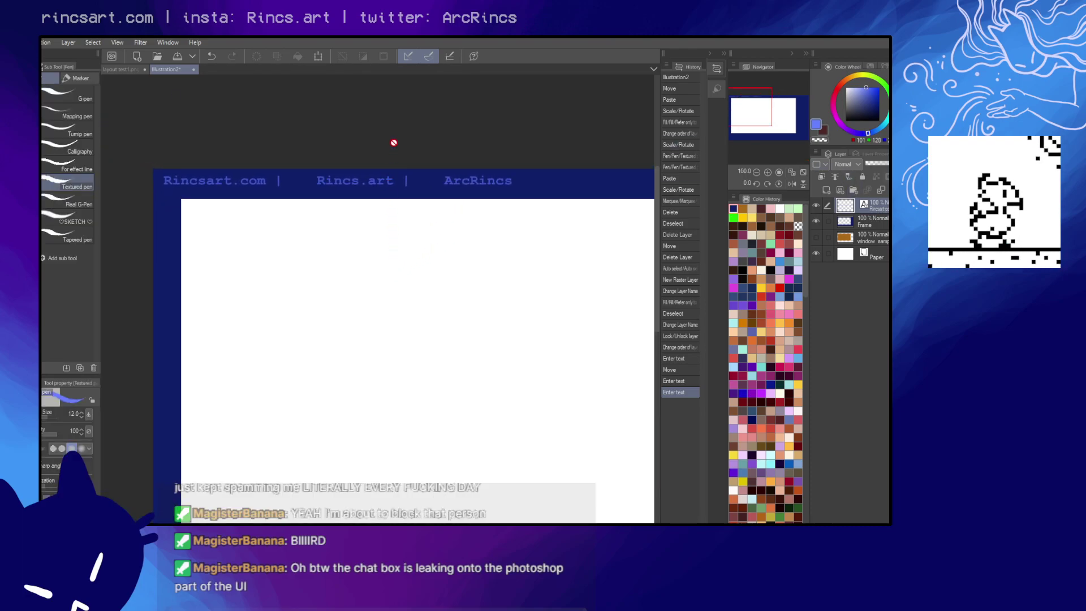
{"action": "key", "text": "k"}
{"action": "left_click_drag", "start_coordinate": [394, 144], "coordinate": [397, 146]}
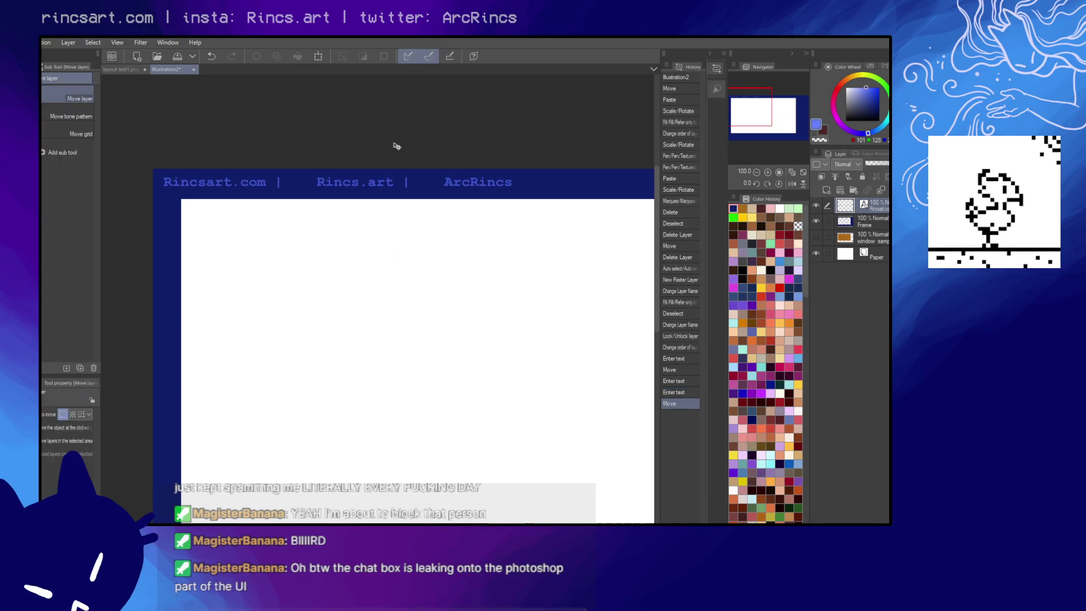
{"action": "scroll", "coordinate": [463, 219], "scroll_direction": "down", "scroll_amount": 3}
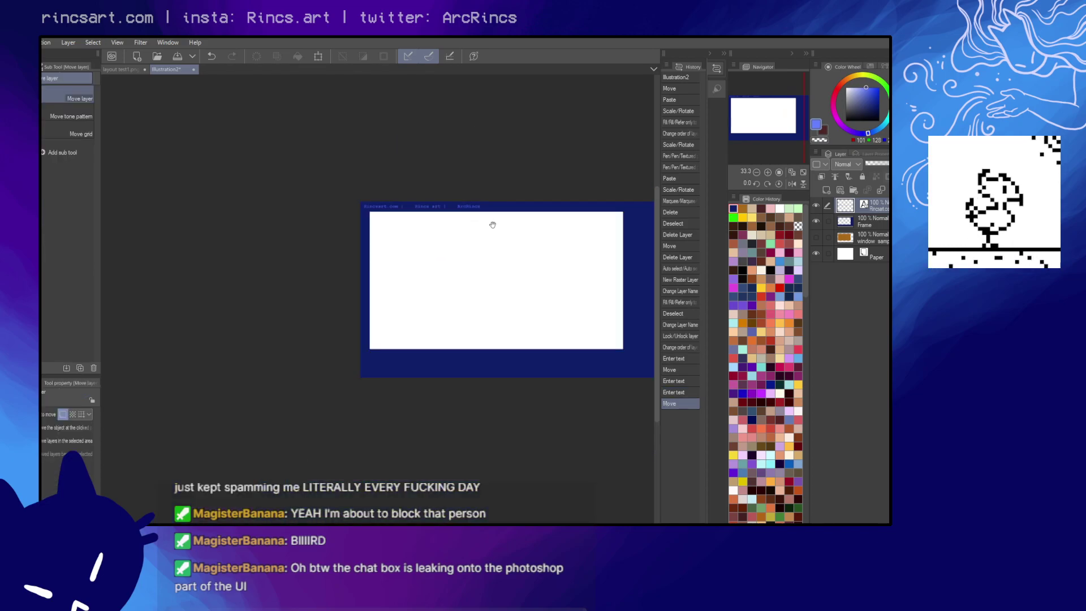
{"action": "left_click_drag", "start_coordinate": [493, 225], "coordinate": [371, 250]}
{"action": "scroll", "coordinate": [371, 250], "scroll_direction": "up", "scroll_amount": 1}
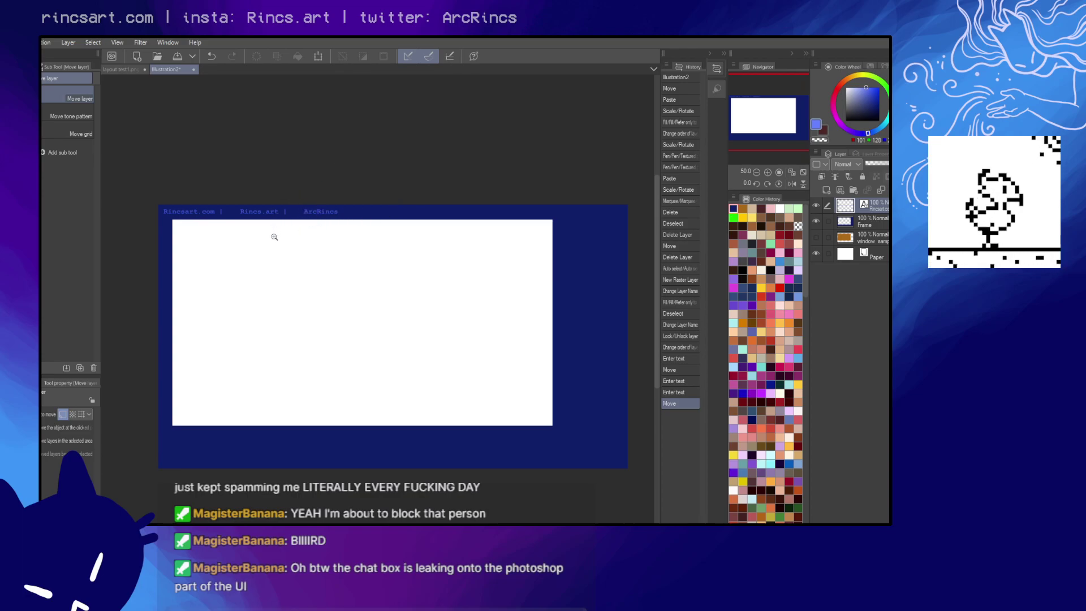
{"action": "left_click_drag", "start_coordinate": [275, 237], "coordinate": [439, 194]}
{"action": "key", "text": "p"}
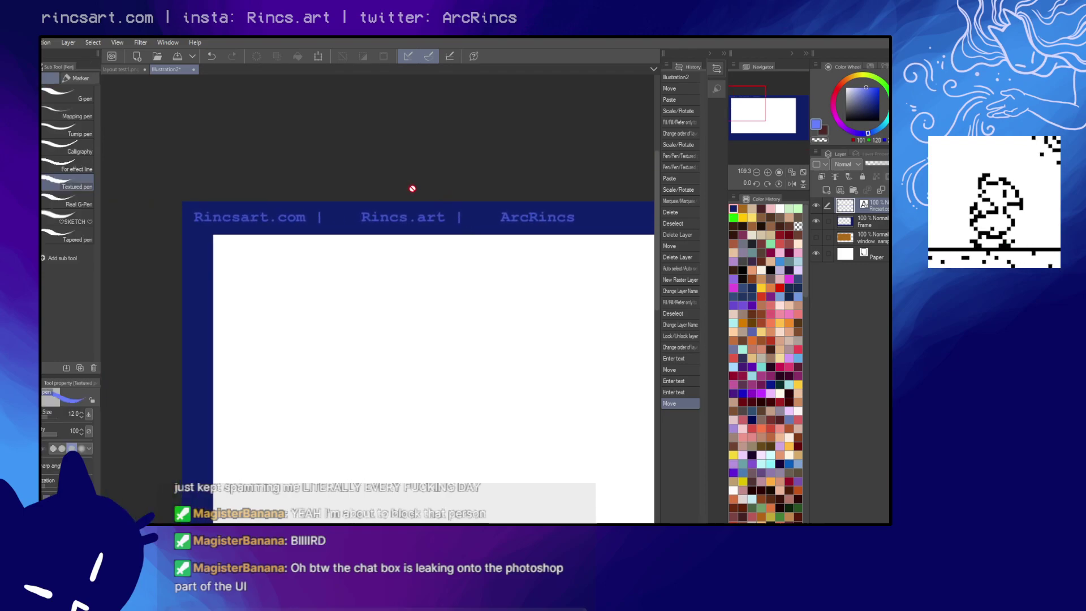
- Add a new raster layer, sample the handle text's blue, and reduce the Textured pen size to 8
{"action": "left_click", "coordinate": [826, 190]}
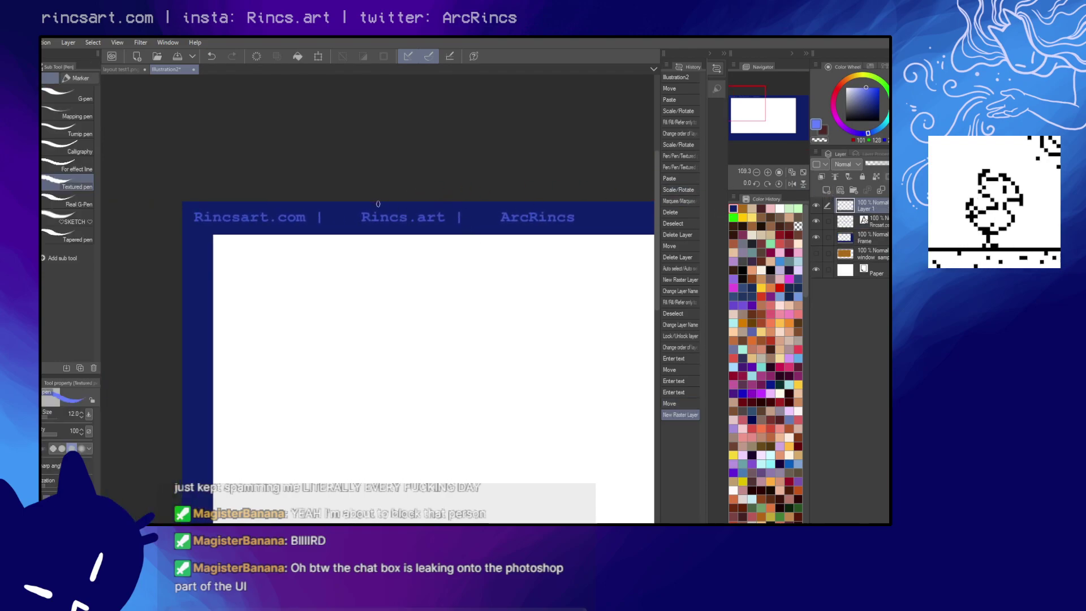
{"action": "left_click_drag", "start_coordinate": [378, 233], "coordinate": [408, 224]}
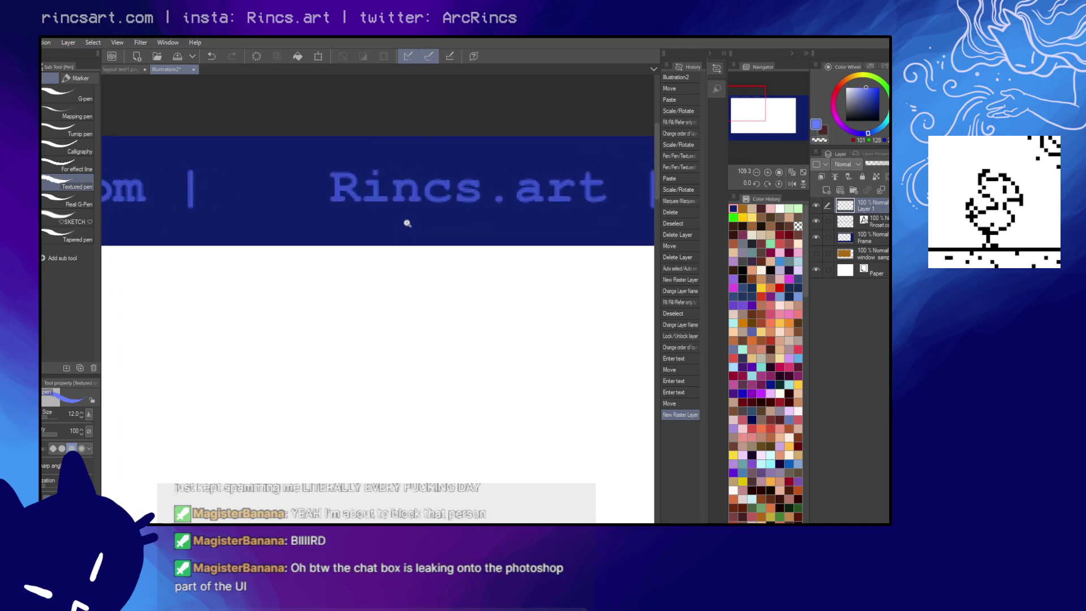
{"action": "left_click", "coordinate": [351, 192], "text": "alt"}
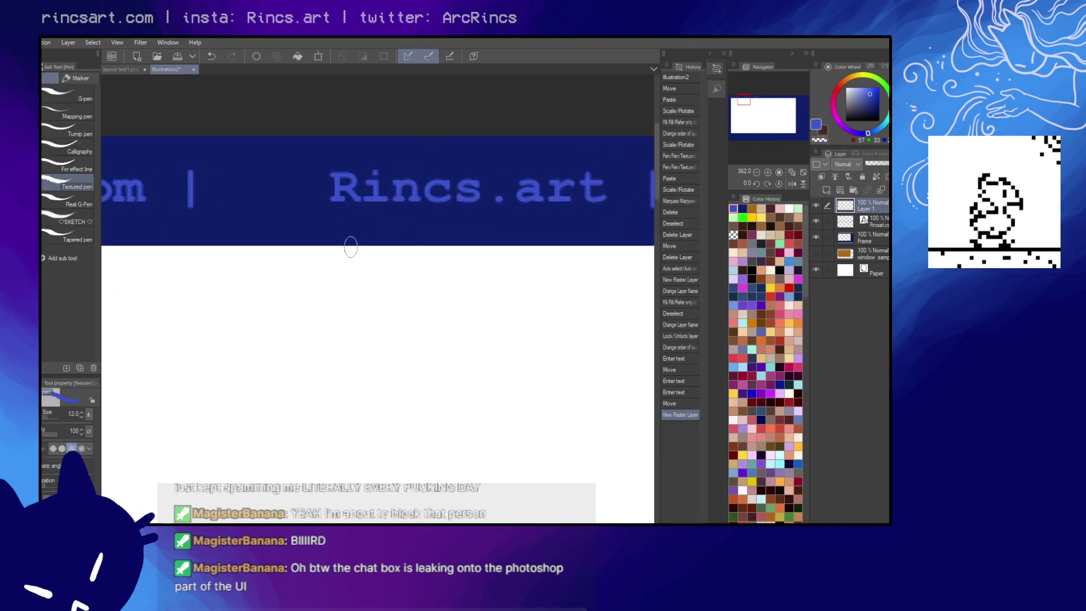
{"action": "scroll", "coordinate": [355, 231], "scroll_direction": "down", "scroll_amount": 1}
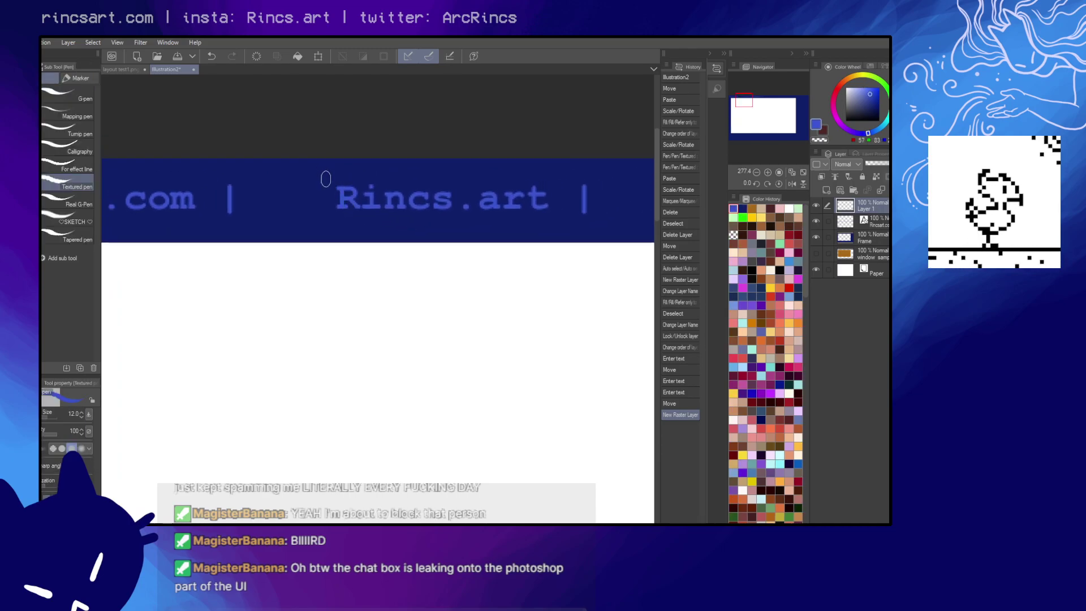
{"action": "key", "text": "bracketleft"}
{"action": "key", "text": "bracketleft"}
{"action": "left_click_drag", "start_coordinate": [446, 184], "coordinate": [521, 174]}
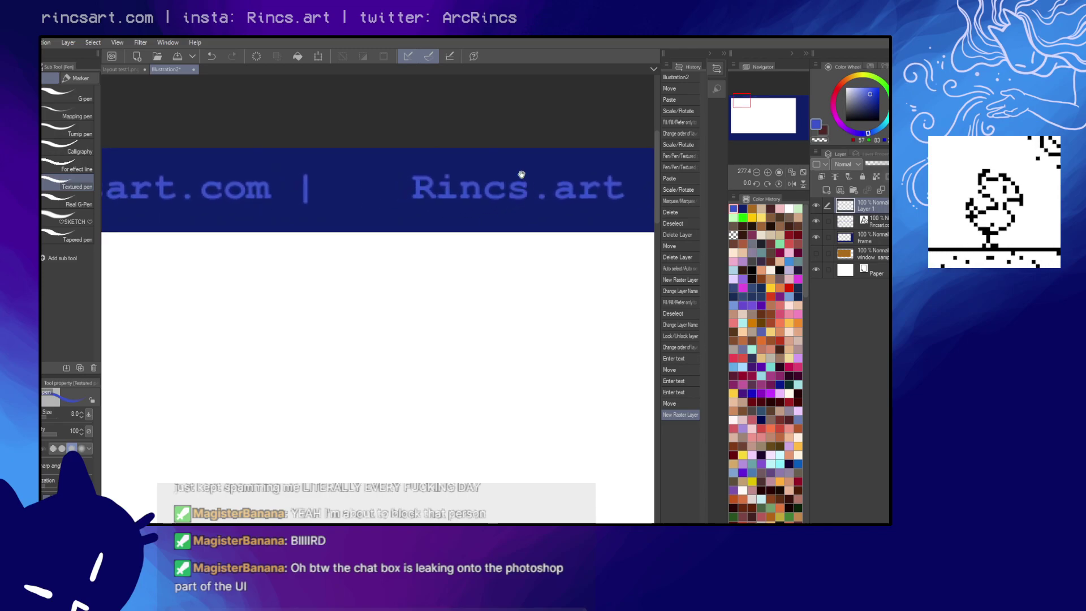
- Draw a small Instagram camera icon in the gap between the first separator and Rincs.art
{"action": "left_click_drag", "start_coordinate": [341, 168], "coordinate": [342, 210]}
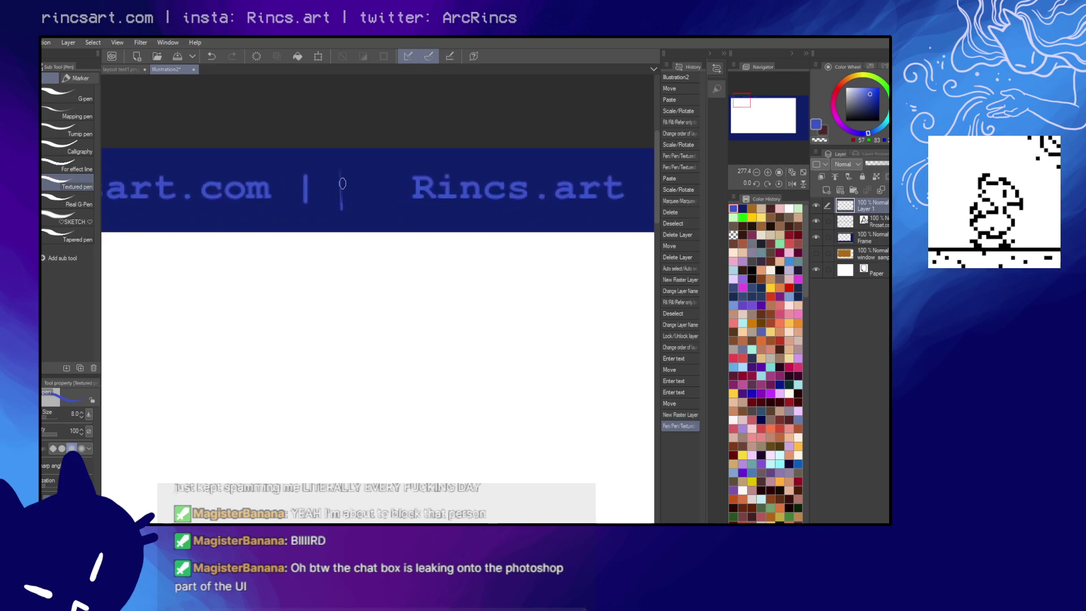
{"action": "key", "text": "ctrl+z"}
{"action": "left_click_drag", "start_coordinate": [337, 168], "coordinate": [337, 208]}
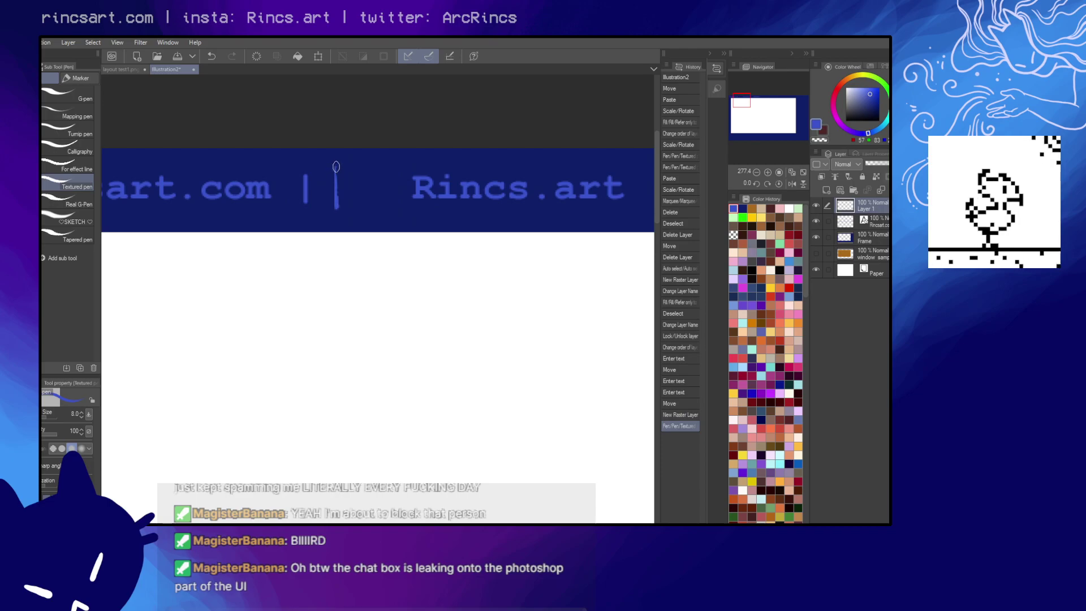
{"action": "mouse_move", "coordinate": [336, 166]}
{"action": "left_mouse_down"}
{"action": "mouse_move", "coordinate": [377, 167]}
{"action": "mouse_move", "coordinate": [386, 208]}
{"action": "left_mouse_up"}
{"action": "mouse_move", "coordinate": [360, 173]}
{"action": "left_mouse_down"}
{"action": "mouse_move", "coordinate": [359, 194]}
{"action": "mouse_move", "coordinate": [368, 180]}
{"action": "mouse_move", "coordinate": [353, 195]}
{"action": "left_mouse_up"}
{"action": "left_click_drag", "start_coordinate": [538, 249], "coordinate": [431, 250]}
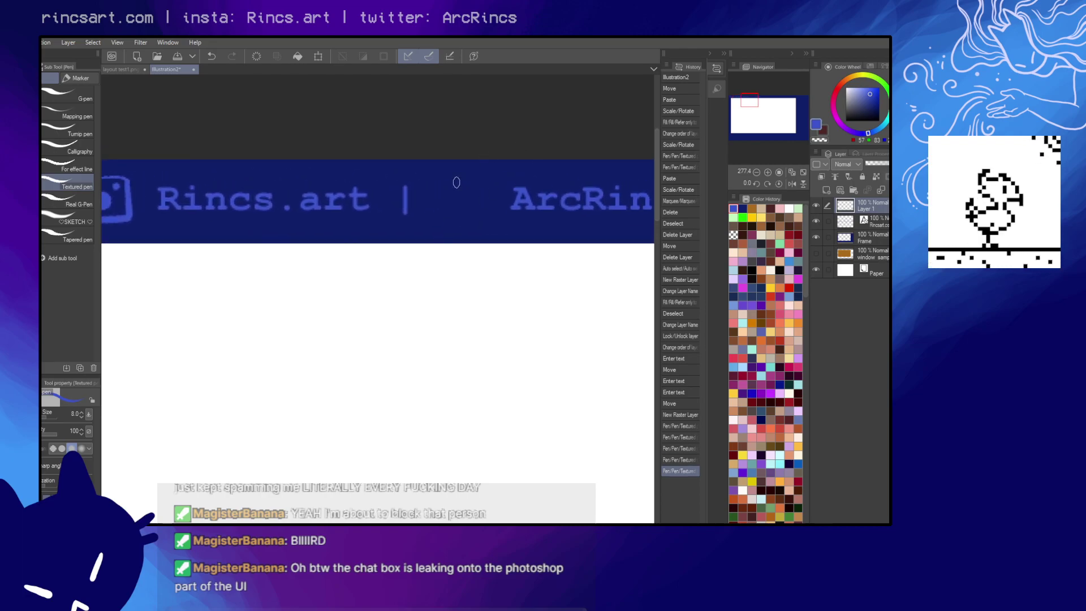
- Try to draw a Twitter bird icon in the gap between the second separator and ArcRincs
{"action": "mouse_move", "coordinate": [457, 182]}
{"action": "left_mouse_down"}
{"action": "mouse_move", "coordinate": [425, 192]}
{"action": "mouse_move", "coordinate": [474, 216]}
{"action": "mouse_move", "coordinate": [472, 188]}
{"action": "mouse_move", "coordinate": [439, 198]}
{"action": "mouse_move", "coordinate": [439, 179]}
{"action": "mouse_move", "coordinate": [425, 186]}
{"action": "mouse_move", "coordinate": [449, 183]}
{"action": "mouse_move", "coordinate": [430, 179]}
{"action": "mouse_move", "coordinate": [445, 197]}
{"action": "mouse_move", "coordinate": [446, 177]}
{"action": "mouse_move", "coordinate": [421, 189]}
{"action": "mouse_move", "coordinate": [440, 194]}
{"action": "mouse_move", "coordinate": [422, 186]}
{"action": "mouse_move", "coordinate": [441, 174]}
{"action": "mouse_move", "coordinate": [415, 187]}
{"action": "mouse_move", "coordinate": [444, 173]}
{"action": "mouse_move", "coordinate": [431, 184]}
{"action": "mouse_move", "coordinate": [473, 193]}
{"action": "mouse_move", "coordinate": [487, 179]}
{"action": "mouse_move", "coordinate": [481, 202]}
{"action": "mouse_move", "coordinate": [457, 217]}
{"action": "mouse_move", "coordinate": [450, 190]}
{"action": "mouse_move", "coordinate": [463, 211]}
{"action": "mouse_move", "coordinate": [468, 186]}
{"action": "mouse_move", "coordinate": [428, 183]}
{"action": "left_mouse_up"}
{"action": "key", "text": "ctrl+z"}
{"action": "key", "text": "c"}
{"action": "key", "text": "c"}
{"action": "key", "text": "c"}
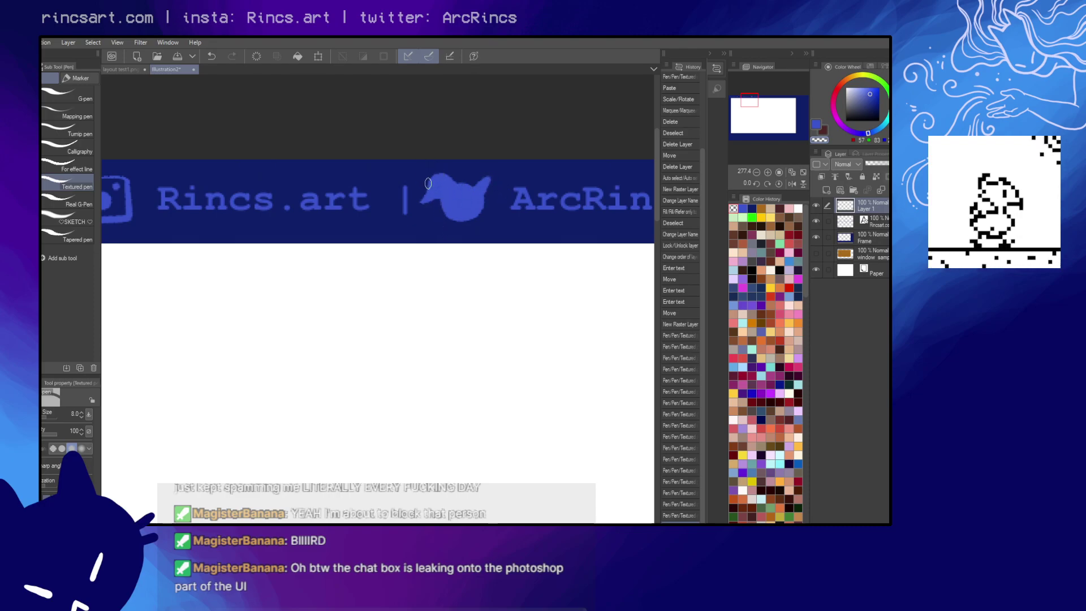
- Undo all strokes of the first bird drawing beside ArcRincs
{"action": "key", "text": "ctrl+z"}
{"action": "key", "text": "ctrl+z"}
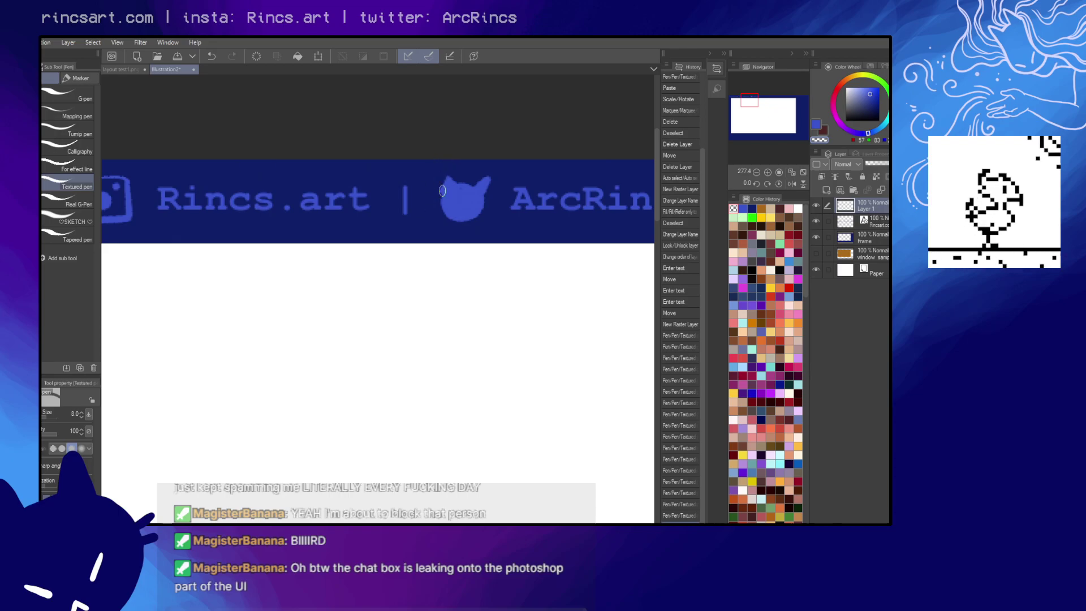
{"action": "key", "text": "ctrl+z"}
{"action": "key", "text": "ctrl+z"}
{"action": "key", "text": "ctrl+z"}
{"action": "key", "text": "ctrl+z"}
{"action": "key", "text": "ctrl+z"}
{"action": "key", "text": "ctrl+z"}
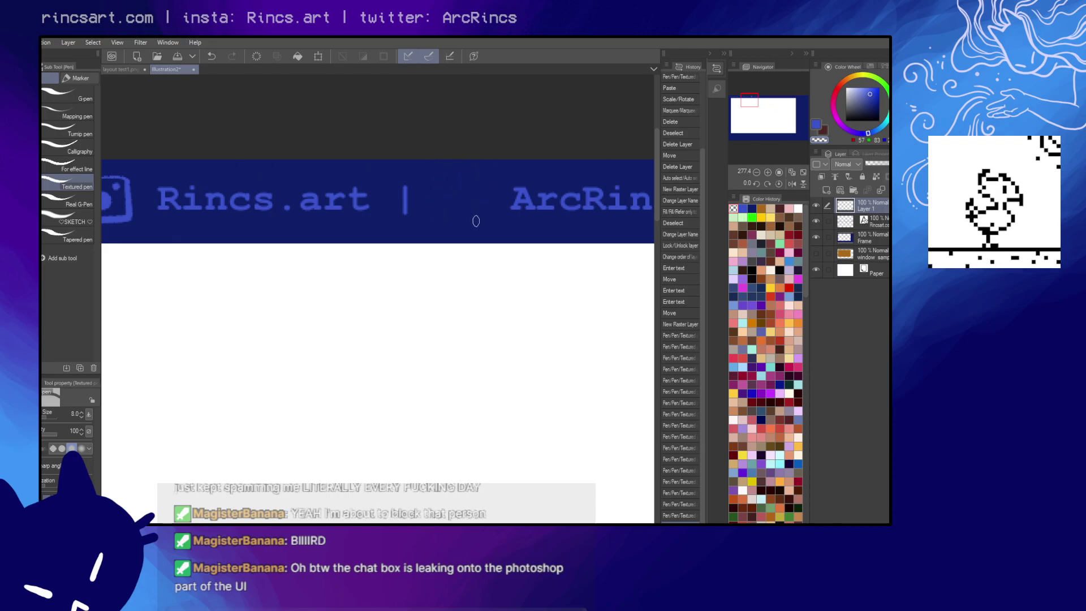
{"action": "key", "text": "ctrl+z"}
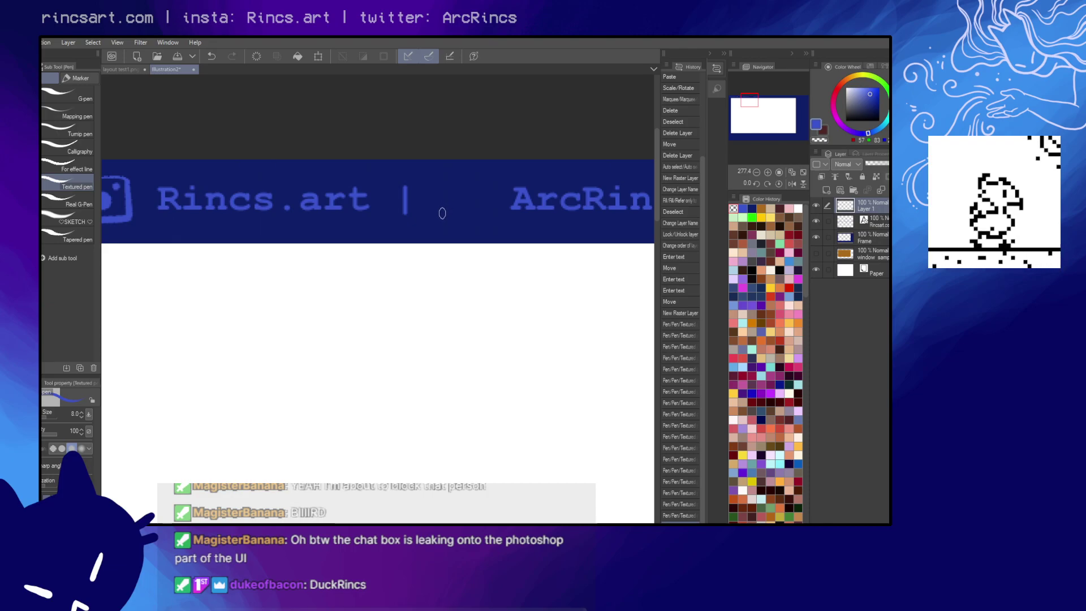
- Draw a solid Twitter bird silhouette before ArcRincs, shaping its wing, tail, head and beak in the text's blue
{"action": "mouse_move", "coordinate": [443, 214]}
{"action": "left_mouse_down"}
{"action": "mouse_move", "coordinate": [469, 211]}
{"action": "mouse_move", "coordinate": [472, 184]}
{"action": "mouse_move", "coordinate": [483, 192]}
{"action": "mouse_move", "coordinate": [470, 171]}
{"action": "mouse_move", "coordinate": [449, 200]}
{"action": "mouse_move", "coordinate": [463, 176]}
{"action": "mouse_move", "coordinate": [454, 195]}
{"action": "mouse_move", "coordinate": [431, 179]}
{"action": "mouse_move", "coordinate": [454, 195]}
{"action": "mouse_move", "coordinate": [437, 212]}
{"action": "mouse_move", "coordinate": [454, 216]}
{"action": "mouse_move", "coordinate": [468, 174]}
{"action": "mouse_move", "coordinate": [482, 190]}
{"action": "mouse_move", "coordinate": [486, 161]}
{"action": "mouse_move", "coordinate": [454, 183]}
{"action": "mouse_move", "coordinate": [477, 165]}
{"action": "mouse_move", "coordinate": [496, 197]}
{"action": "mouse_move", "coordinate": [483, 199]}
{"action": "mouse_move", "coordinate": [476, 165]}
{"action": "mouse_move", "coordinate": [488, 178]}
{"action": "mouse_move", "coordinate": [479, 168]}
{"action": "mouse_move", "coordinate": [486, 204]}
{"action": "mouse_move", "coordinate": [472, 217]}
{"action": "mouse_move", "coordinate": [437, 218]}
{"action": "left_mouse_up"}
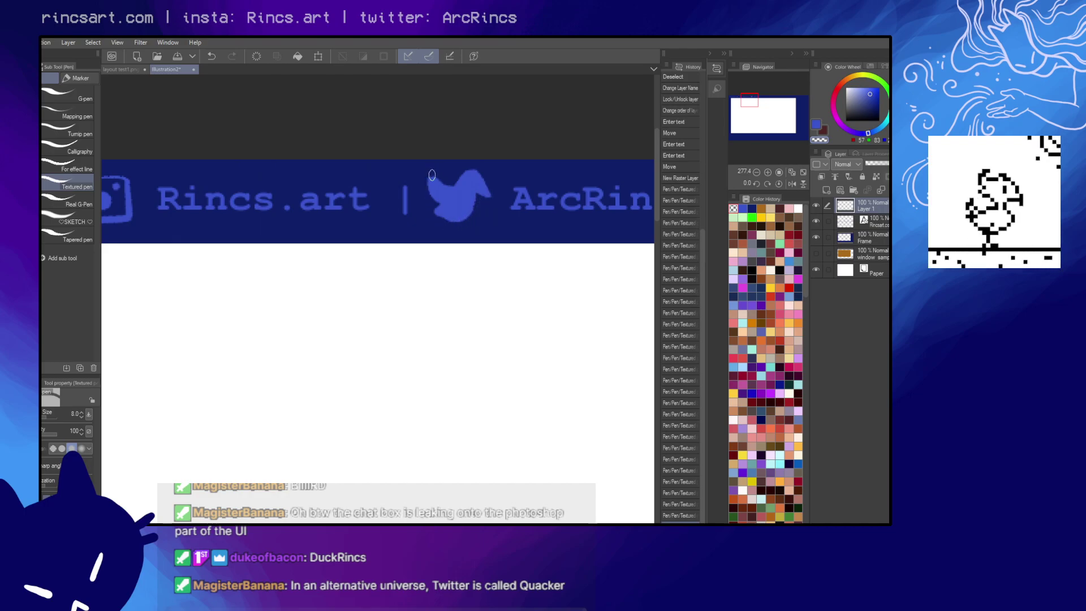
{"action": "mouse_move", "coordinate": [431, 175]}
{"action": "left_mouse_down"}
{"action": "mouse_move", "coordinate": [456, 184]}
{"action": "mouse_move", "coordinate": [437, 206]}
{"action": "left_mouse_up"}
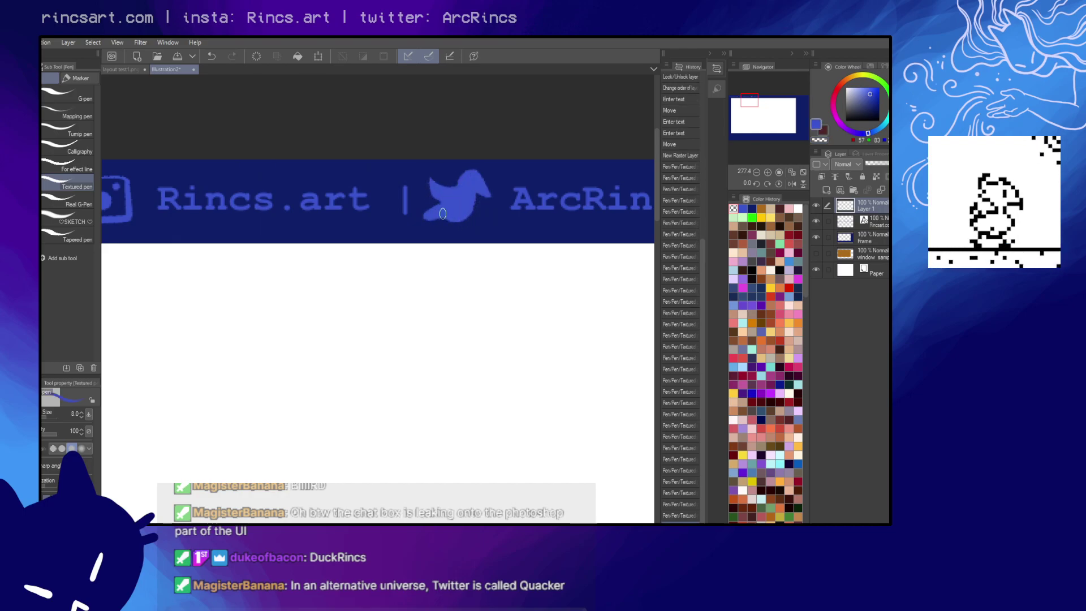
{"action": "mouse_move", "coordinate": [443, 214]}
{"action": "left_mouse_down"}
{"action": "mouse_move", "coordinate": [469, 195]}
{"action": "mouse_move", "coordinate": [452, 213]}
{"action": "mouse_move", "coordinate": [456, 188]}
{"action": "mouse_move", "coordinate": [428, 209]}
{"action": "mouse_move", "coordinate": [440, 188]}
{"action": "mouse_move", "coordinate": [431, 194]}
{"action": "mouse_move", "coordinate": [429, 177]}
{"action": "mouse_move", "coordinate": [434, 203]}
{"action": "mouse_move", "coordinate": [457, 194]}
{"action": "mouse_move", "coordinate": [433, 185]}
{"action": "mouse_move", "coordinate": [445, 208]}
{"action": "mouse_move", "coordinate": [464, 199]}
{"action": "mouse_move", "coordinate": [428, 179]}
{"action": "mouse_move", "coordinate": [441, 201]}
{"action": "mouse_move", "coordinate": [442, 229]}
{"action": "left_mouse_up"}
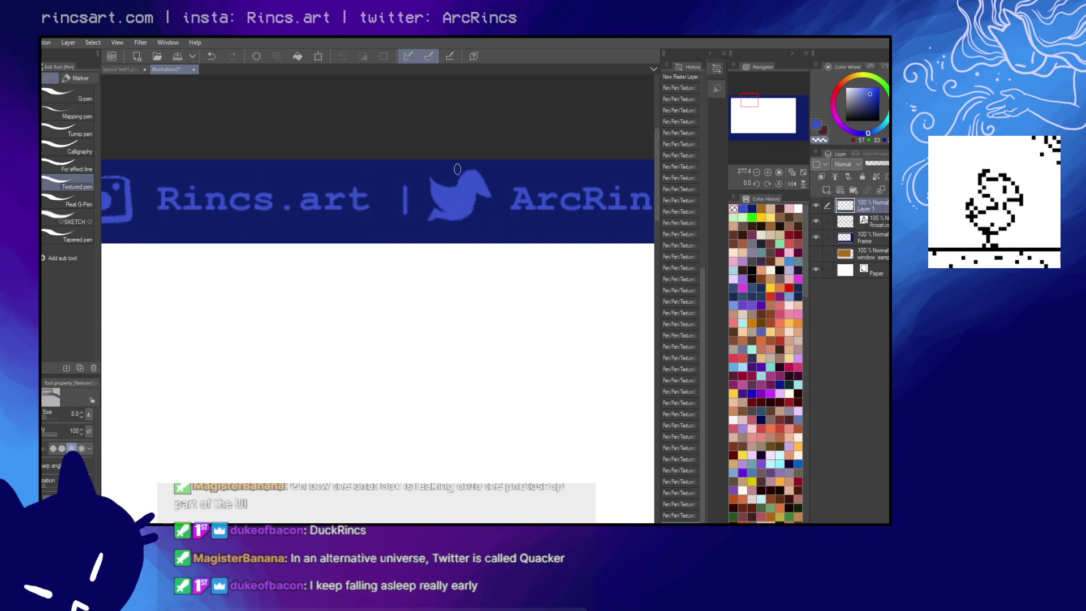
{"action": "mouse_move", "coordinate": [457, 170]}
{"action": "left_mouse_down"}
{"action": "mouse_move", "coordinate": [430, 176]}
{"action": "mouse_move", "coordinate": [431, 192]}
{"action": "mouse_move", "coordinate": [449, 187]}
{"action": "left_mouse_up"}
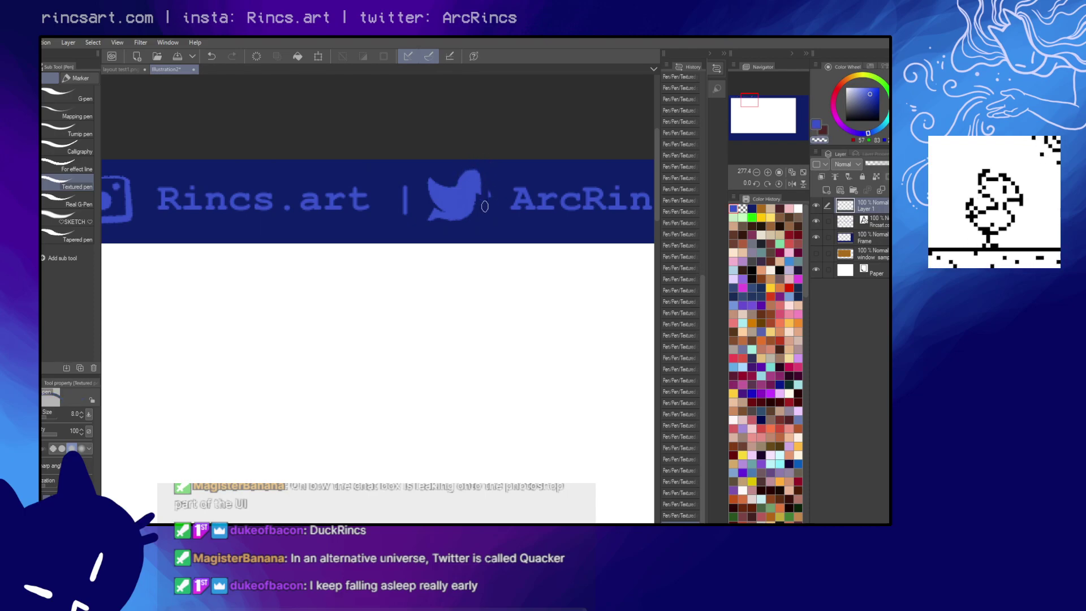
{"action": "mouse_move", "coordinate": [480, 199]}
{"action": "left_mouse_down"}
{"action": "mouse_move", "coordinate": [457, 188]}
{"action": "mouse_move", "coordinate": [464, 175]}
{"action": "mouse_move", "coordinate": [481, 194]}
{"action": "mouse_move", "coordinate": [465, 213]}
{"action": "mouse_move", "coordinate": [486, 176]}
{"action": "left_mouse_up"}
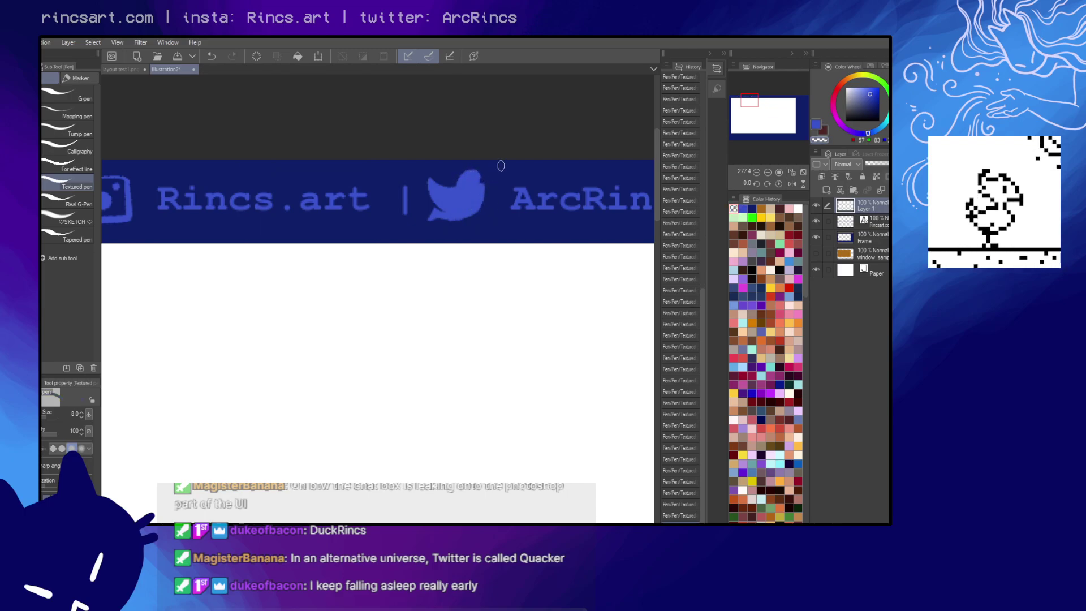
{"action": "key", "text": "ctrl+z"}
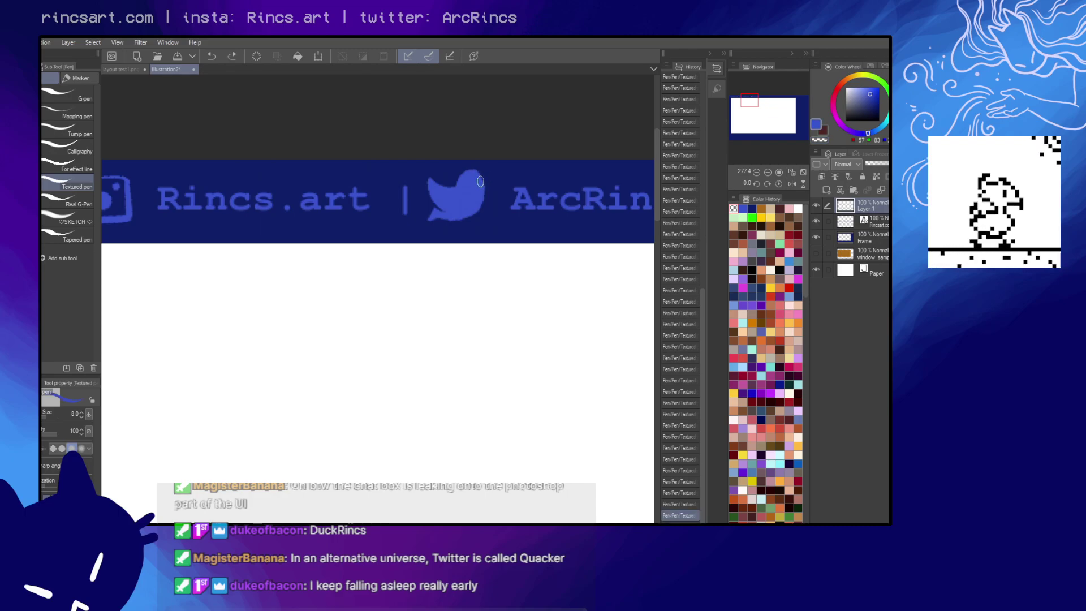
{"action": "left_click_drag", "start_coordinate": [481, 178], "coordinate": [490, 174]}
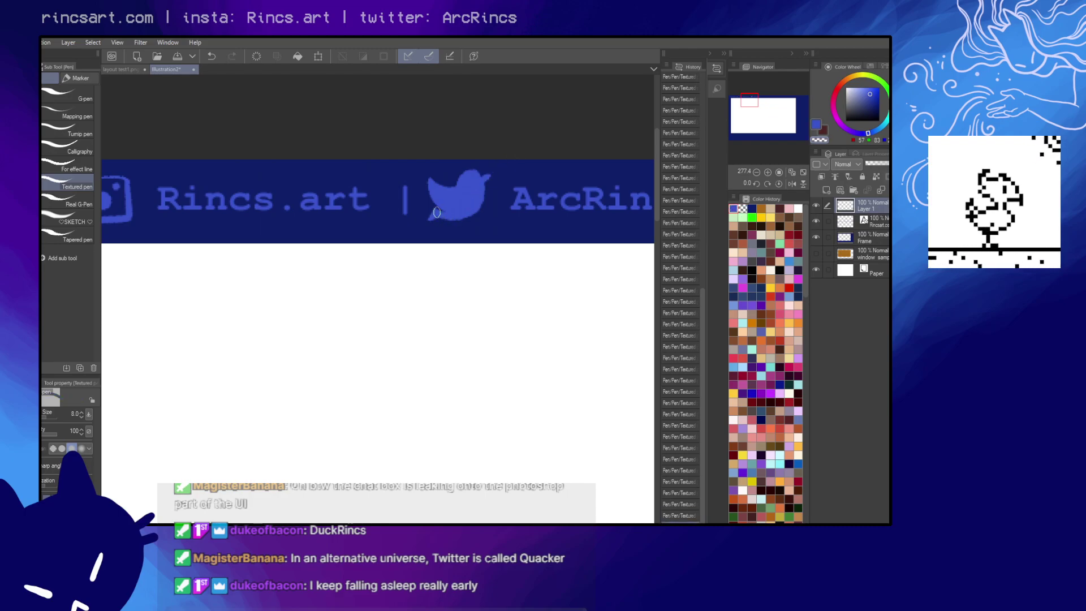
{"action": "mouse_move", "coordinate": [436, 212]}
{"action": "left_mouse_down"}
{"action": "mouse_move", "coordinate": [426, 225]}
{"action": "mouse_move", "coordinate": [449, 211]}
{"action": "mouse_move", "coordinate": [453, 222]}
{"action": "left_mouse_up"}
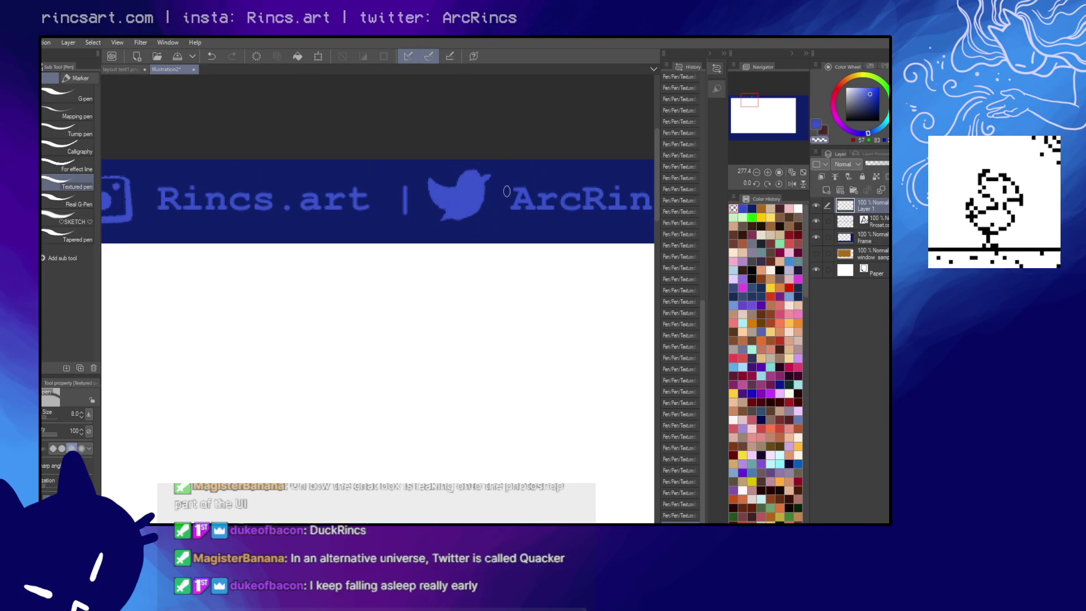
- Lasso the bird icon, nudge it slightly towards ArcRincs, and clear the selection
{"action": "key", "text": "m"}
{"action": "mouse_move", "coordinate": [485, 238]}
{"action": "left_mouse_down"}
{"action": "mouse_move", "coordinate": [412, 145]}
{"action": "mouse_move", "coordinate": [473, 160]}
{"action": "mouse_move", "coordinate": [482, 151]}
{"action": "left_mouse_up"}
{"action": "left_click", "coordinate": [488, 210]}
{"action": "left_click", "coordinate": [79, 133]}
{"action": "key", "text": "k"}
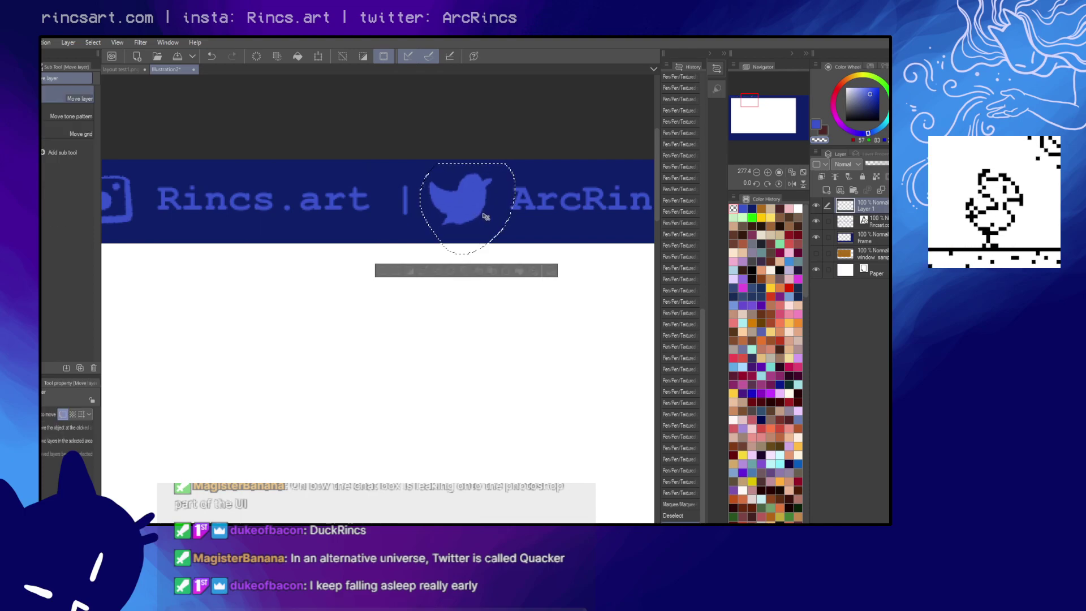
{"action": "left_click_drag", "start_coordinate": [485, 217], "coordinate": [486, 208]}
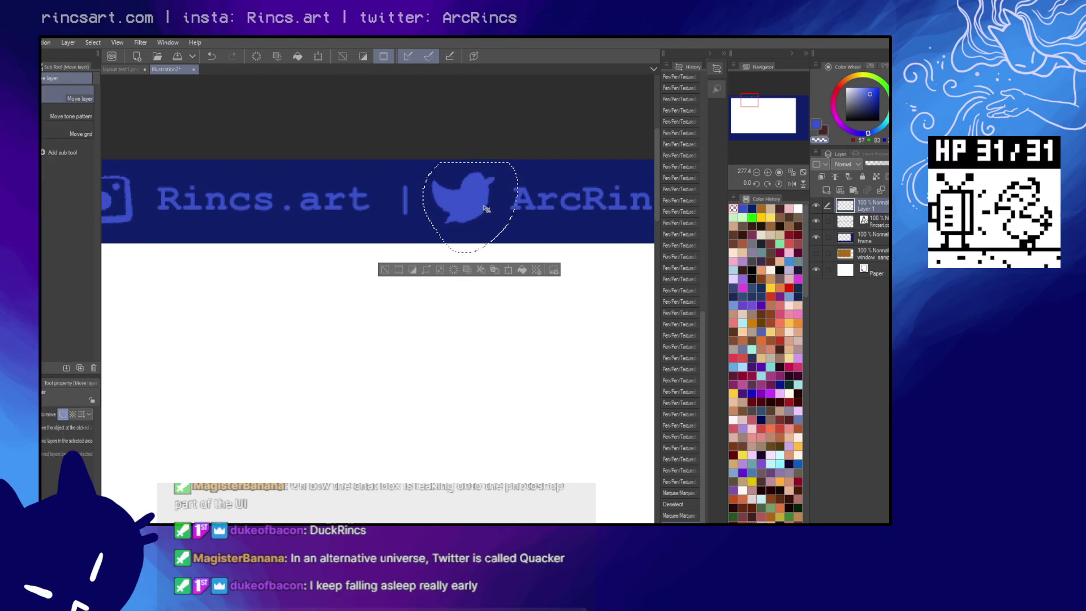
{"action": "key", "text": "ctrl+d"}
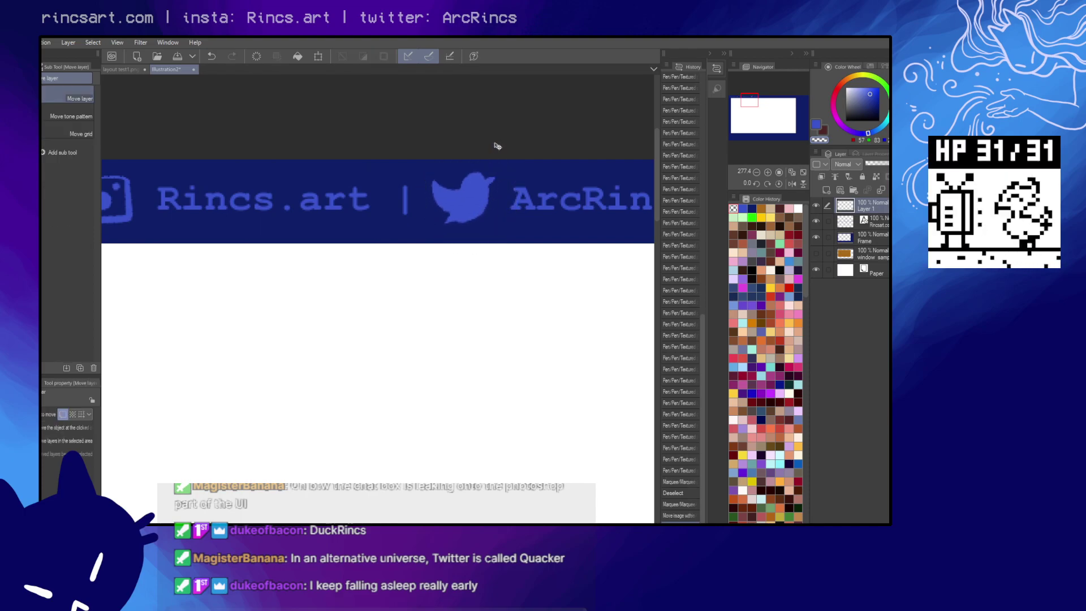
- Refine the bird's beak and body outline with the Textured pen, alternating between the blue and transparent colours
{"action": "key", "text": "p"}
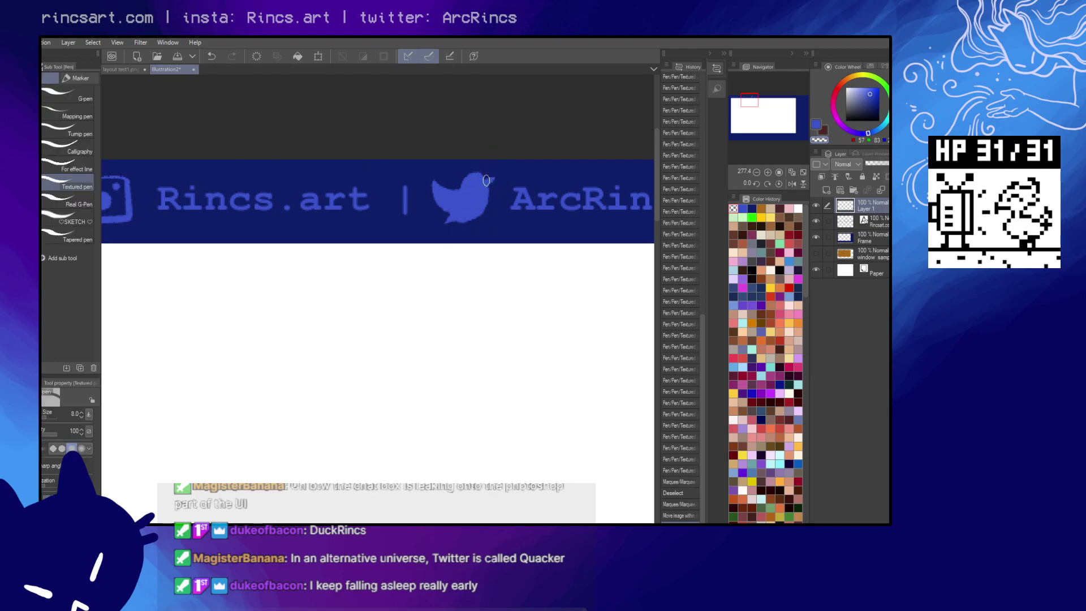
{"action": "key", "text": "ctrl+d"}
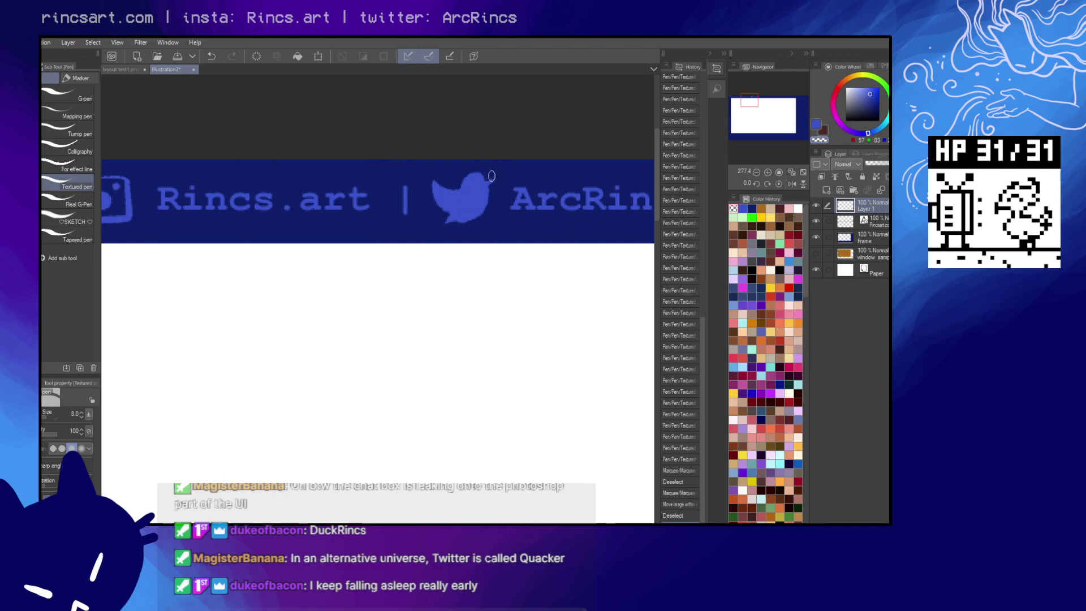
{"action": "key", "text": "c"}
{"action": "left_click_drag", "start_coordinate": [497, 175], "coordinate": [506, 165]}
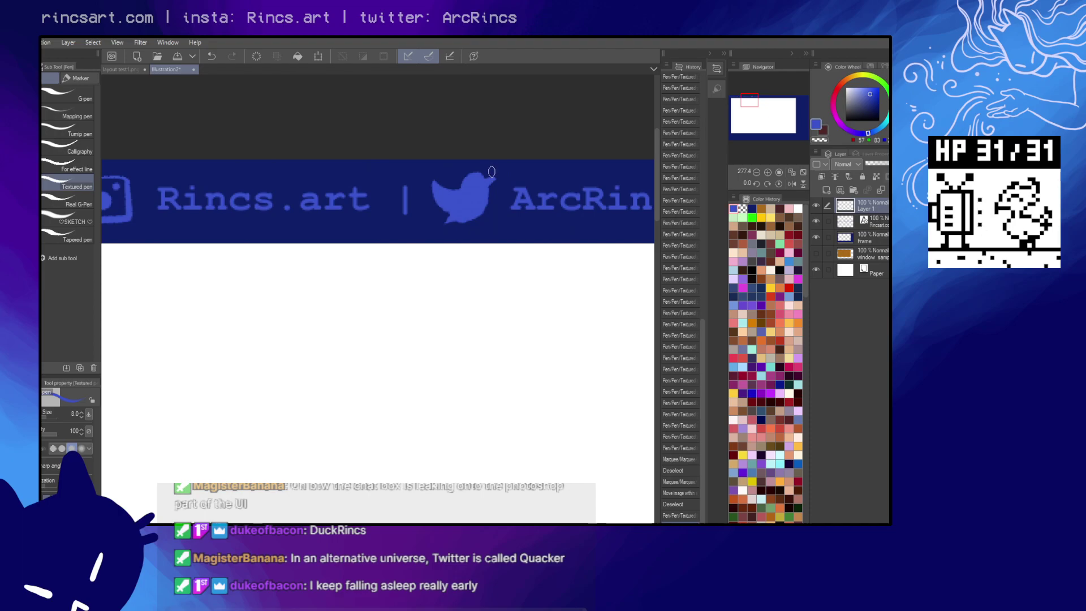
{"action": "key", "text": "c"}
{"action": "mouse_move", "coordinate": [499, 174]}
{"action": "left_mouse_down"}
{"action": "mouse_move", "coordinate": [455, 213]}
{"action": "mouse_move", "coordinate": [442, 206]}
{"action": "mouse_move", "coordinate": [458, 214]}
{"action": "mouse_move", "coordinate": [470, 195]}
{"action": "mouse_move", "coordinate": [436, 197]}
{"action": "mouse_move", "coordinate": [449, 211]}
{"action": "mouse_move", "coordinate": [456, 184]}
{"action": "mouse_move", "coordinate": [434, 204]}
{"action": "mouse_move", "coordinate": [448, 215]}
{"action": "mouse_move", "coordinate": [435, 201]}
{"action": "mouse_move", "coordinate": [445, 214]}
{"action": "mouse_move", "coordinate": [444, 186]}
{"action": "mouse_move", "coordinate": [432, 185]}
{"action": "mouse_move", "coordinate": [460, 212]}
{"action": "mouse_move", "coordinate": [445, 221]}
{"action": "mouse_move", "coordinate": [492, 181]}
{"action": "mouse_move", "coordinate": [516, 181]}
{"action": "mouse_move", "coordinate": [444, 211]}
{"action": "left_mouse_up"}
{"action": "key", "text": "c"}
{"action": "key", "text": "c"}
{"action": "key", "text": "c"}
{"action": "key", "text": "c"}
{"action": "key", "text": "c"}
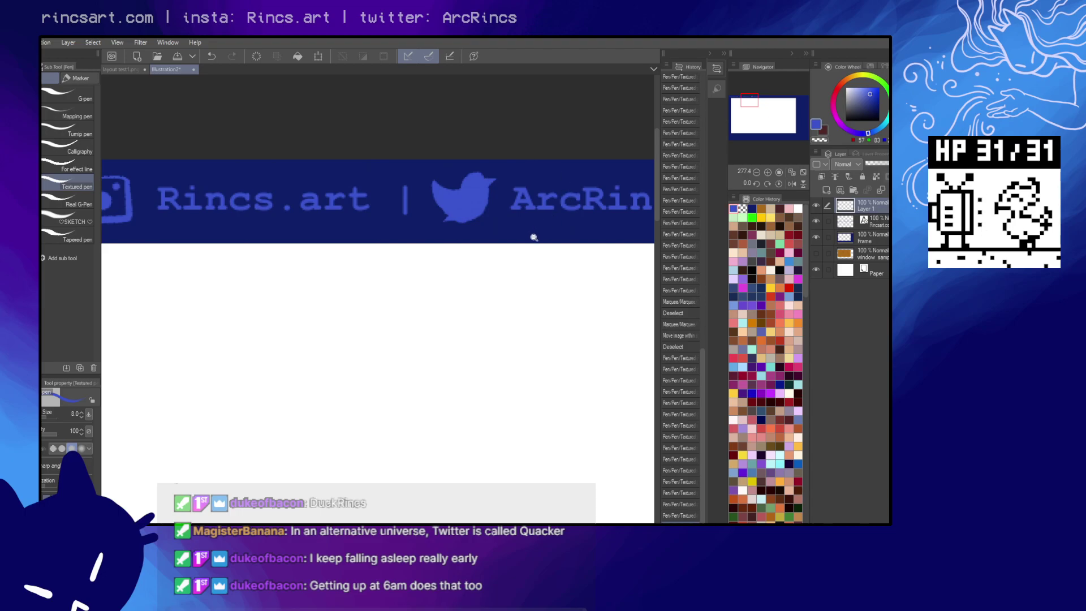
- Slim the bird's beak and reshape its head, wing and tail with small erasing and painting strokes
{"action": "scroll", "coordinate": [534, 236], "scroll_direction": "down", "scroll_amount": 5}
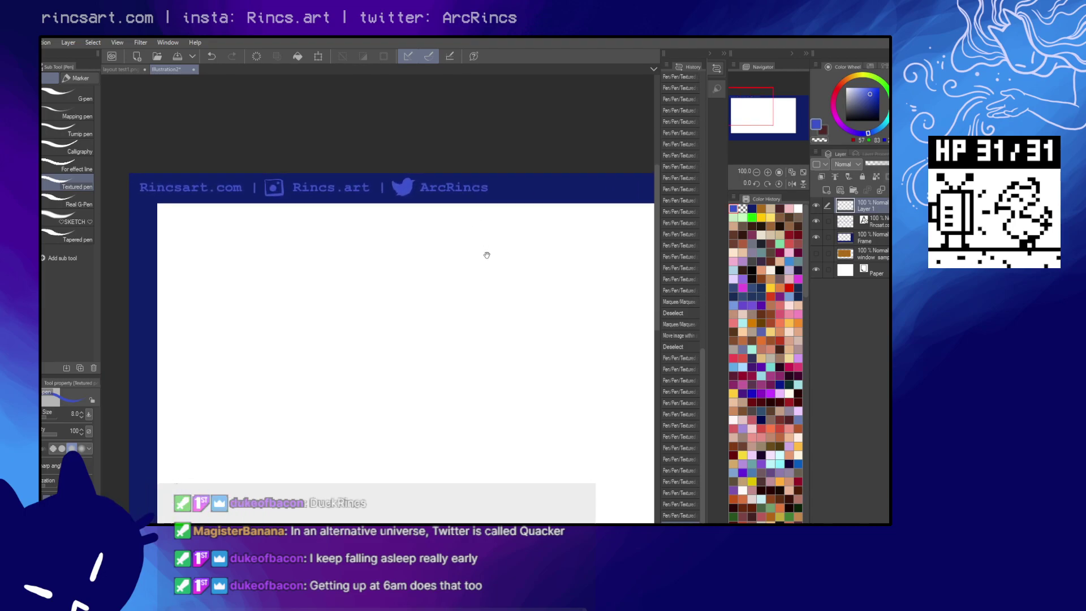
{"action": "scroll", "coordinate": [485, 252], "scroll_direction": "down", "scroll_amount": 2}
{"action": "scroll", "coordinate": [538, 288], "scroll_direction": "up", "scroll_amount": 1}
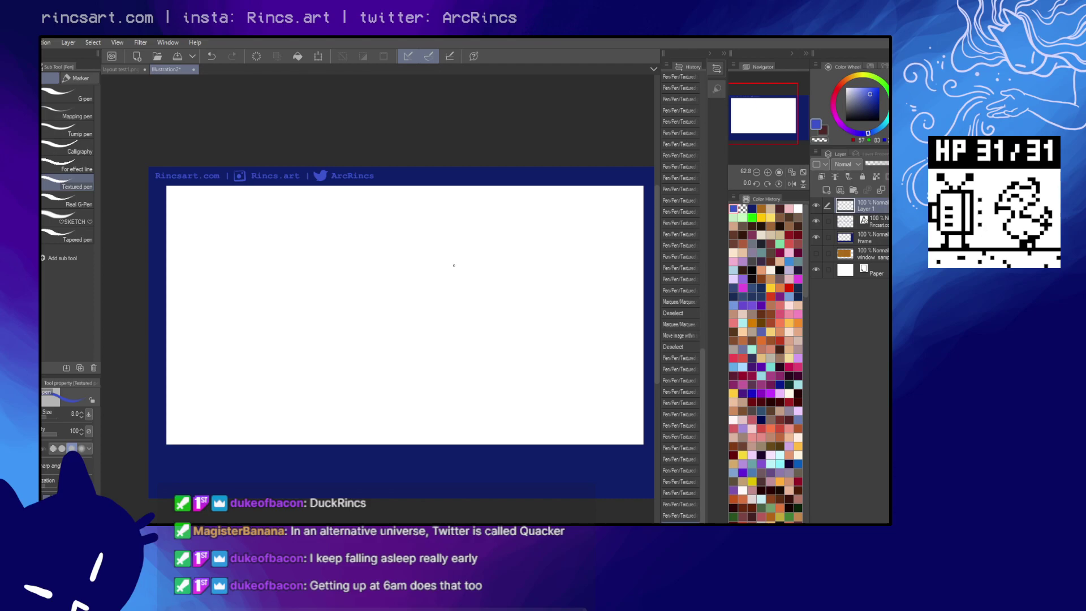
{"action": "scroll", "coordinate": [354, 188], "scroll_direction": "up", "scroll_amount": 4}
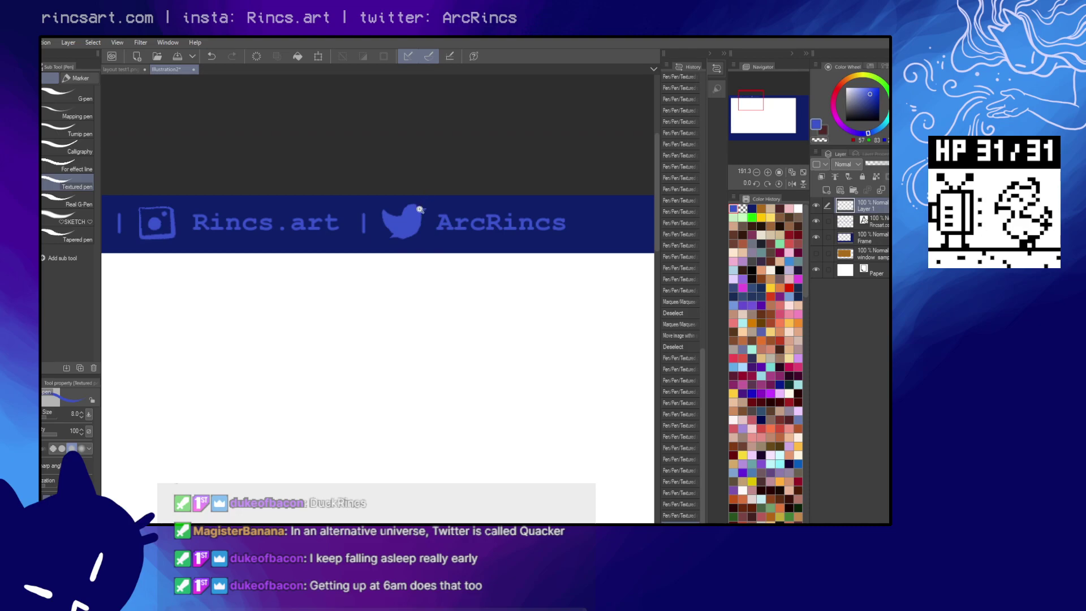
{"action": "scroll", "coordinate": [428, 211], "scroll_direction": "up", "scroll_amount": 1}
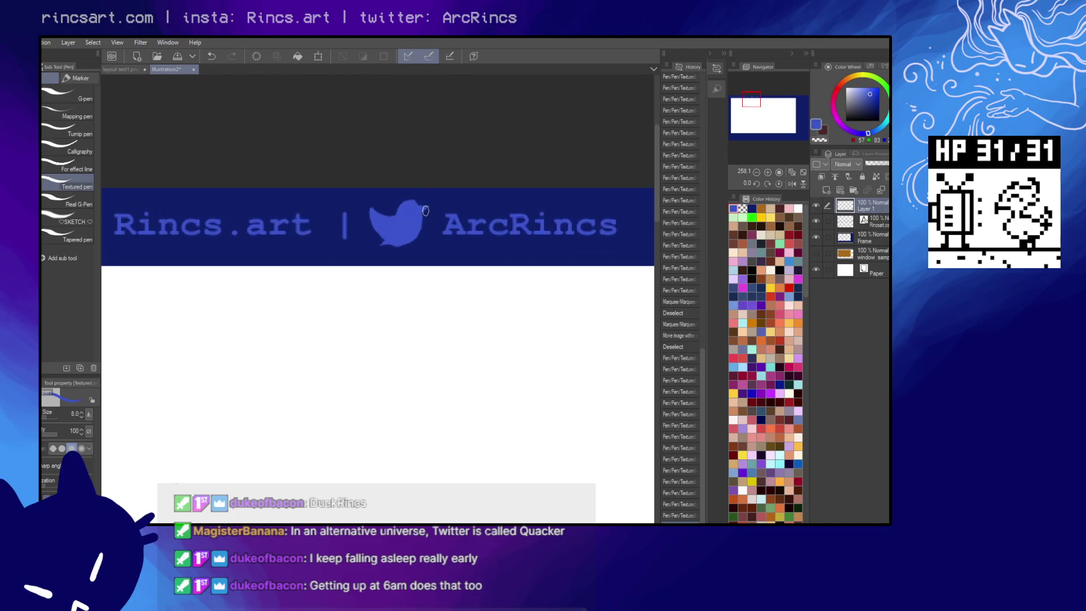
{"action": "key", "text": "c"}
{"action": "left_click", "coordinate": [424, 203]}
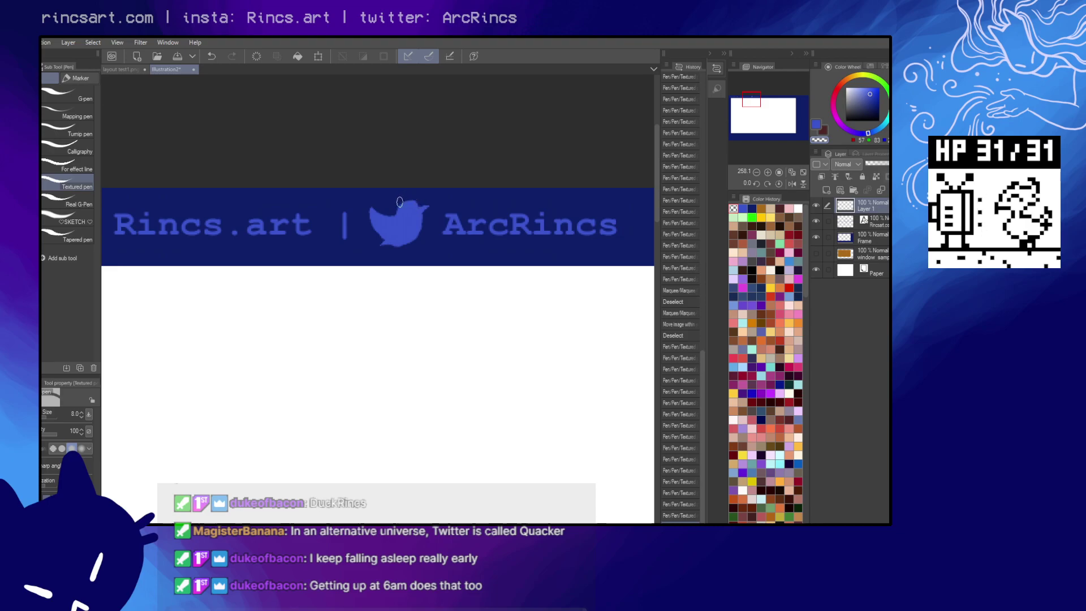
{"action": "mouse_move", "coordinate": [399, 204]}
{"action": "left_mouse_down"}
{"action": "mouse_move", "coordinate": [417, 192]}
{"action": "mouse_move", "coordinate": [424, 229]}
{"action": "mouse_move", "coordinate": [407, 250]}
{"action": "mouse_move", "coordinate": [380, 240]}
{"action": "mouse_move", "coordinate": [406, 244]}
{"action": "left_mouse_up"}
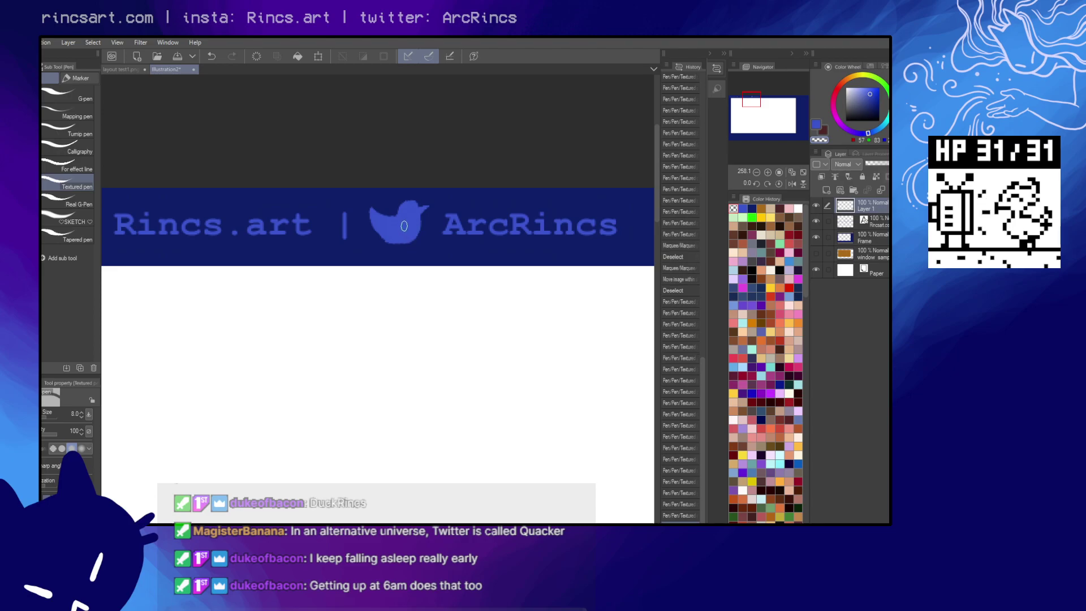
{"action": "mouse_move", "coordinate": [370, 202]}
{"action": "left_mouse_down"}
{"action": "mouse_move", "coordinate": [400, 203]}
{"action": "mouse_move", "coordinate": [371, 205]}
{"action": "mouse_move", "coordinate": [369, 217]}
{"action": "mouse_move", "coordinate": [396, 245]}
{"action": "mouse_move", "coordinate": [430, 223]}
{"action": "mouse_move", "coordinate": [416, 241]}
{"action": "mouse_move", "coordinate": [397, 226]}
{"action": "mouse_move", "coordinate": [429, 216]}
{"action": "mouse_move", "coordinate": [377, 245]}
{"action": "mouse_move", "coordinate": [404, 225]}
{"action": "mouse_move", "coordinate": [374, 250]}
{"action": "left_mouse_up"}
{"action": "key", "text": "c"}
{"action": "key", "text": "c"}
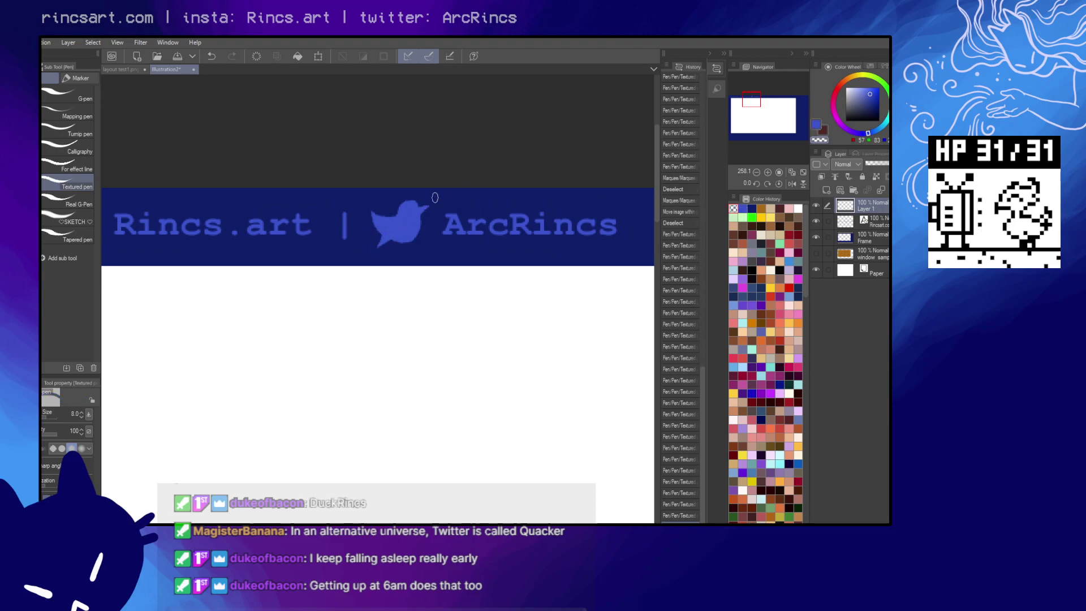
- Touch up the edge where the bird's head meets its beak
{"action": "key", "text": "c"}
{"action": "left_click_drag", "start_coordinate": [416, 209], "coordinate": [415, 201]}
{"action": "key", "text": "c"}
{"action": "key", "text": "c"}
{"action": "scroll", "coordinate": [504, 241], "scroll_direction": "down", "scroll_amount": 6}
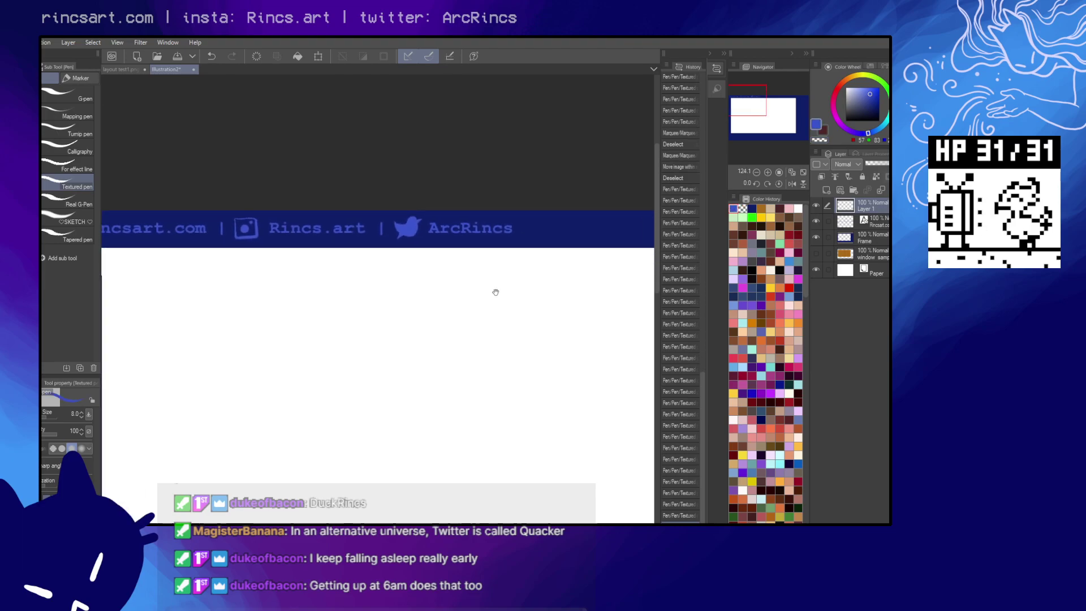
- Refine the underside and tail of the bird icon with small Textured pen touches, alternating between the drawing colour and transparent
{"action": "left_click_drag", "start_coordinate": [462, 294], "coordinate": [456, 286]}
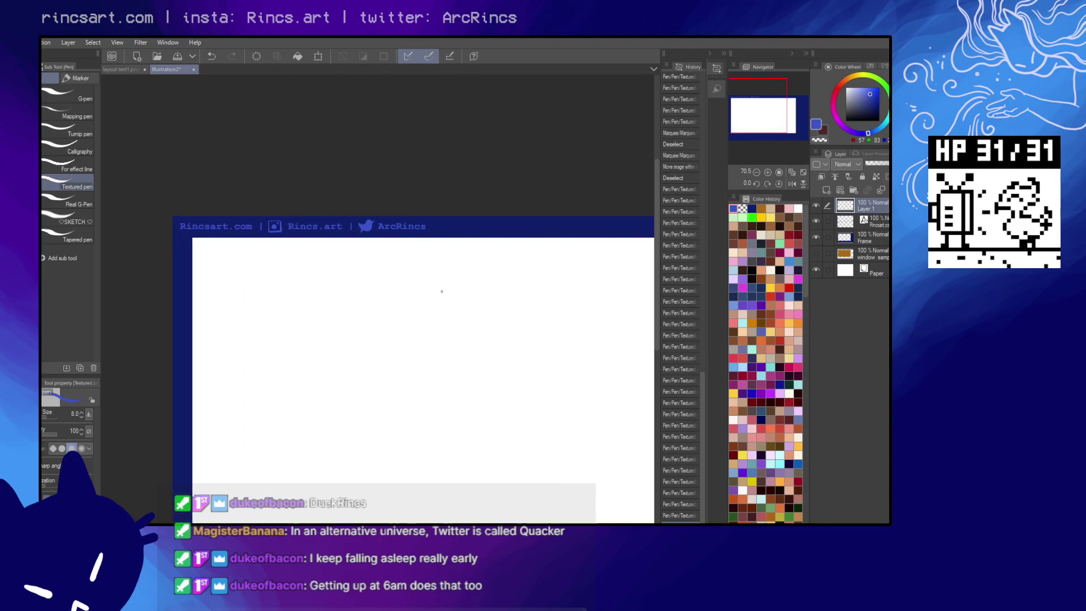
{"action": "scroll", "coordinate": [414, 273], "scroll_direction": "up", "scroll_amount": 4}
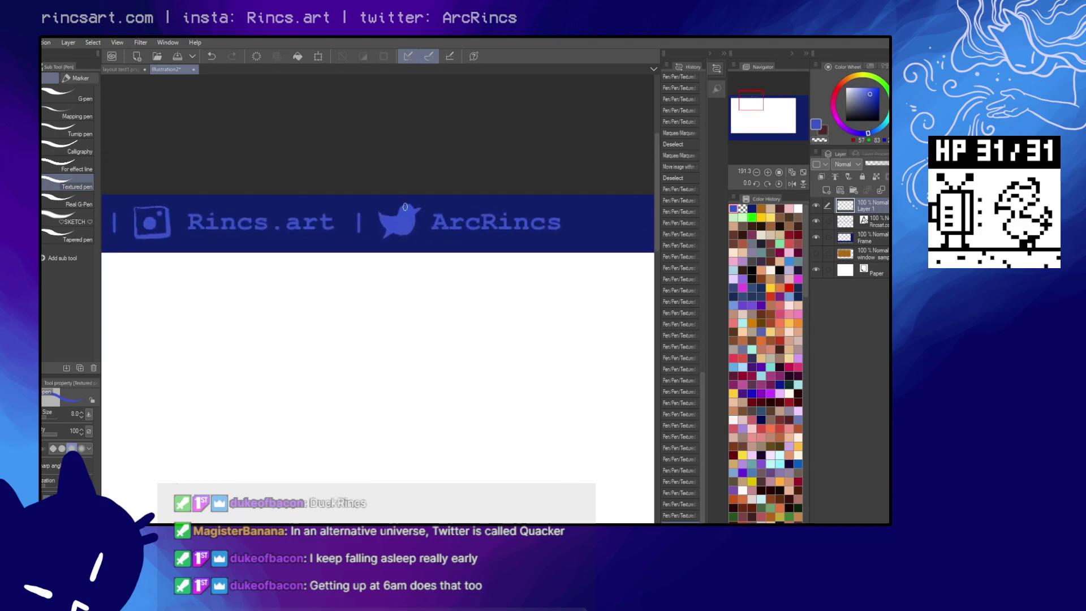
{"action": "left_click", "coordinate": [390, 239]}
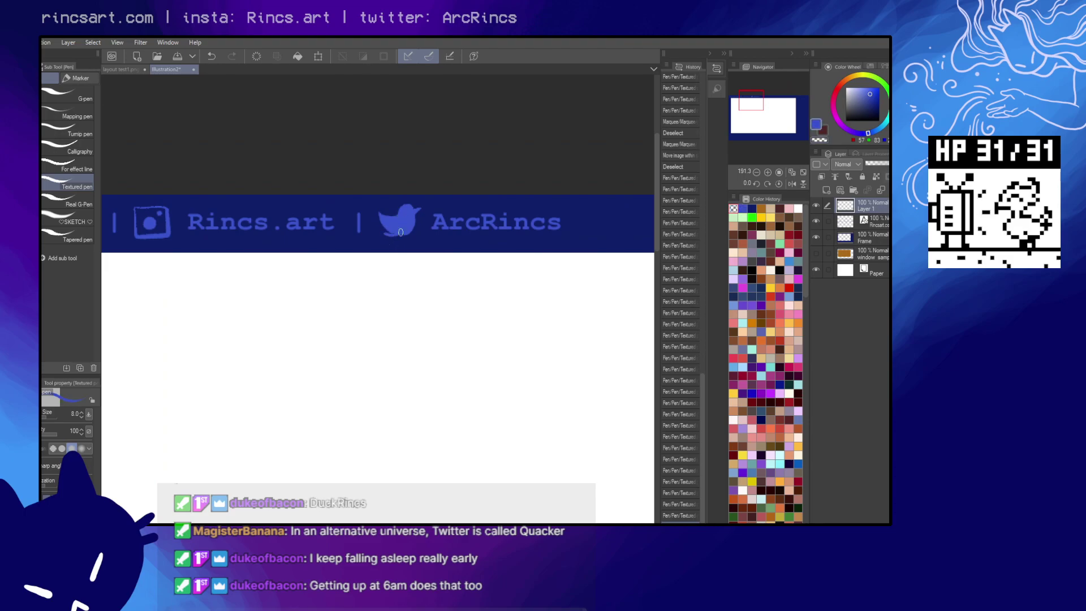
{"action": "left_click", "coordinate": [387, 232]}
{"action": "key", "text": "c"}
{"action": "left_click", "coordinate": [383, 232]}
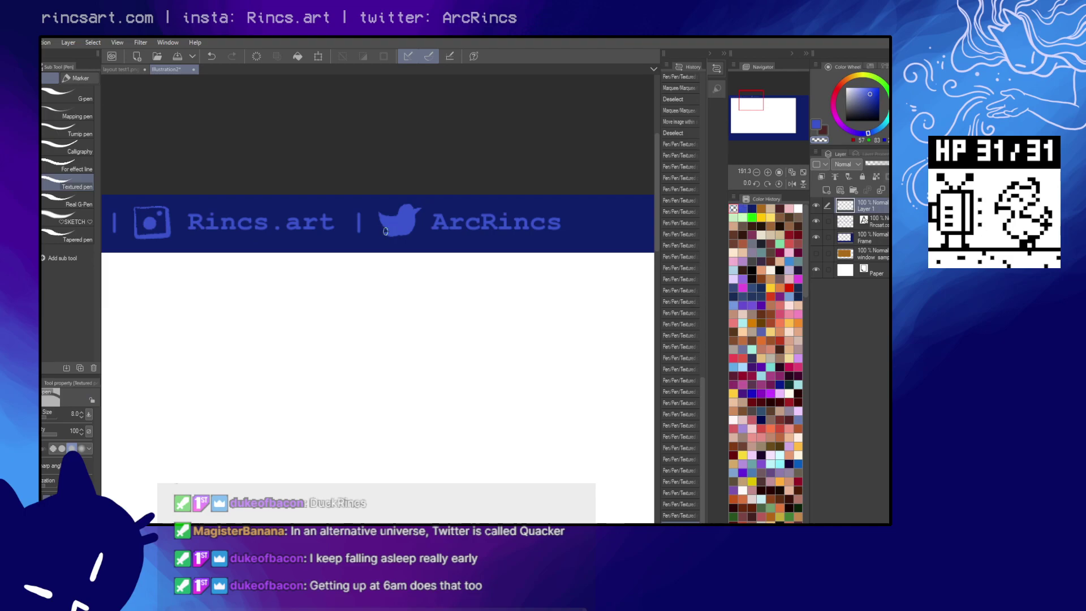
{"action": "left_click", "coordinate": [384, 233]}
{"action": "key", "text": "c"}
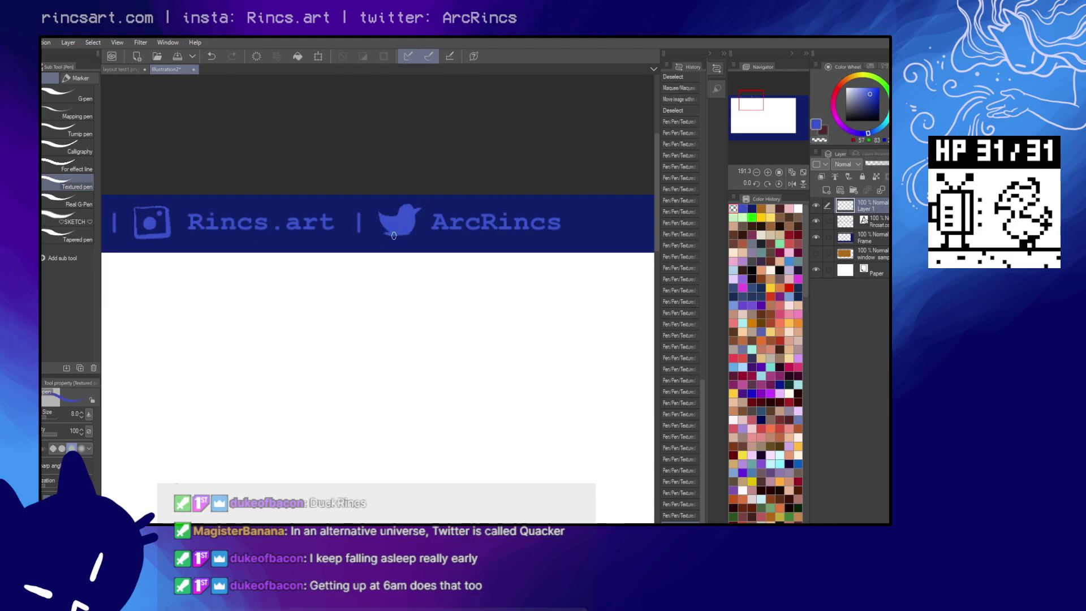
{"action": "left_click", "coordinate": [399, 235]}
- Rename the layer holding the hand-drawn icons to "sm icons"
{"action": "scroll", "coordinate": [478, 318], "scroll_direction": "down", "scroll_amount": 4}
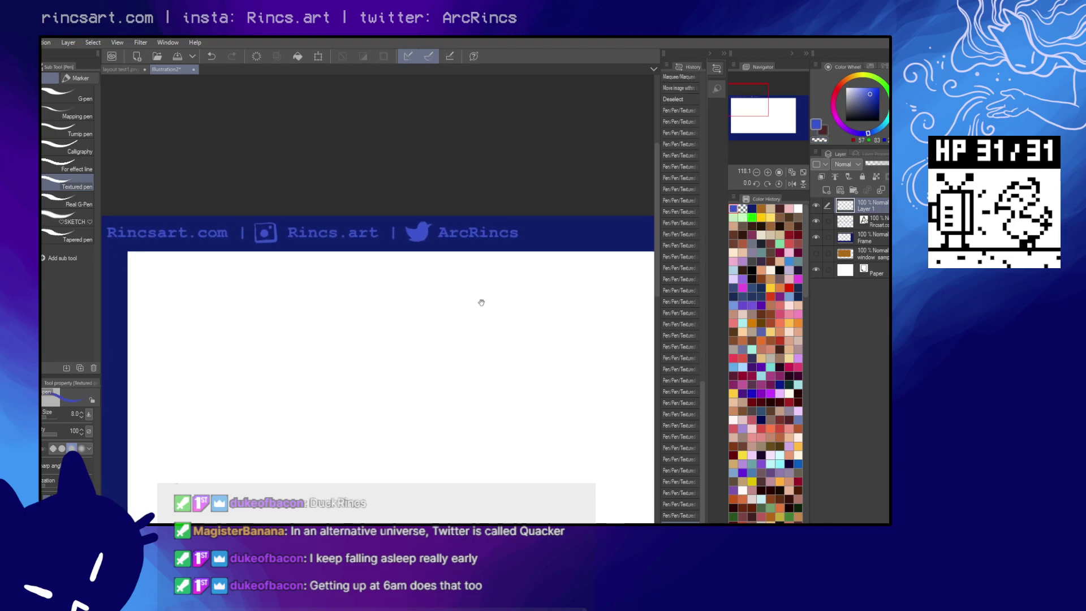
{"action": "scroll", "coordinate": [487, 264], "scroll_direction": "down", "scroll_amount": 3}
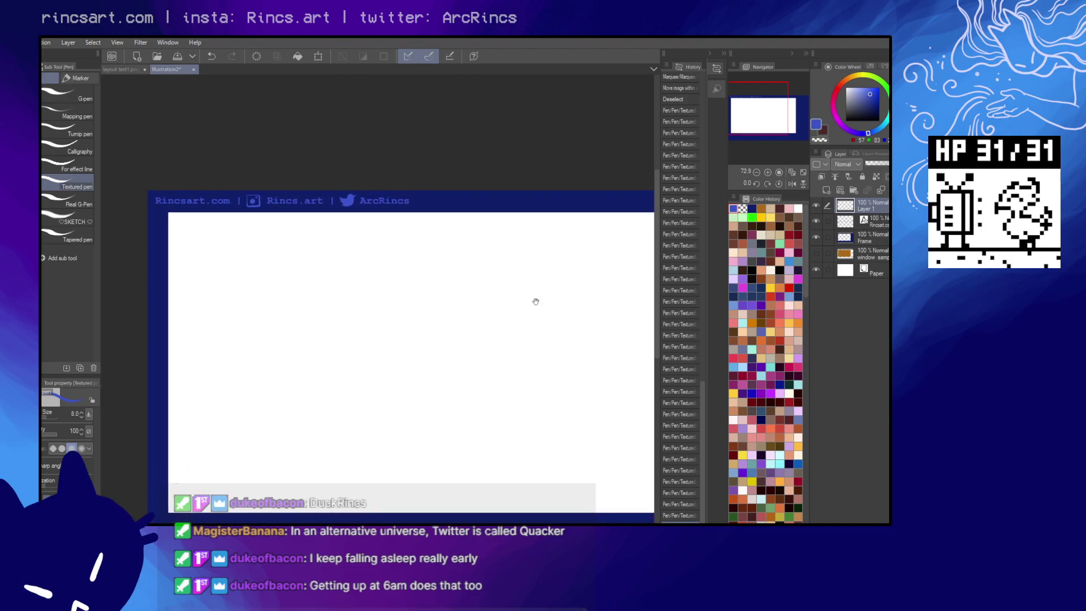
{"action": "scroll", "coordinate": [513, 288], "scroll_direction": "down", "scroll_amount": 2}
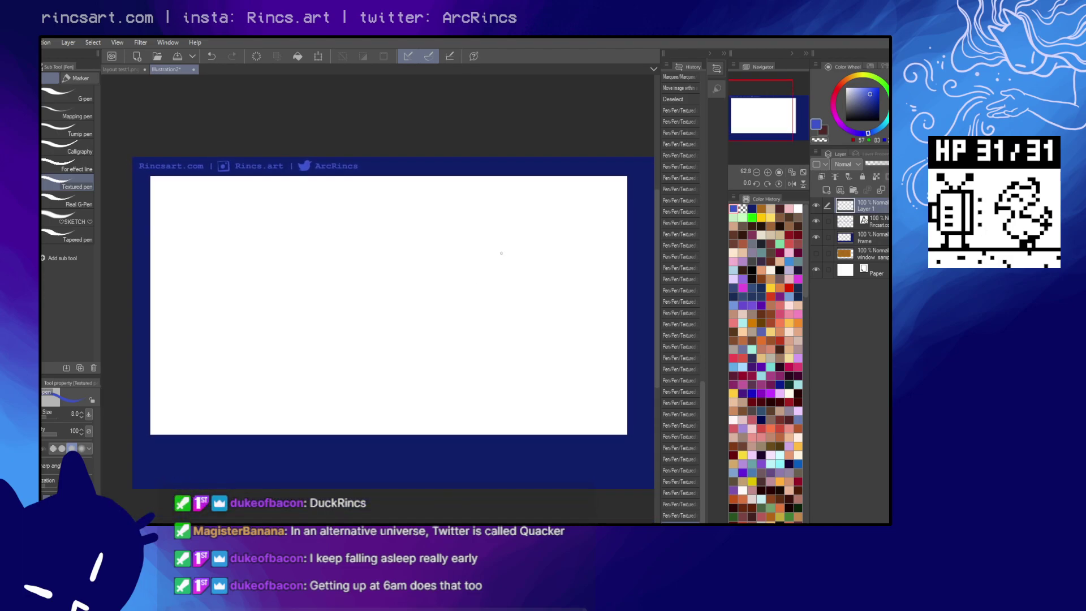
{"action": "scroll", "coordinate": [570, 282], "scroll_direction": "down", "scroll_amount": 1}
{"action": "left_click_drag", "start_coordinate": [555, 296], "coordinate": [534, 311]}
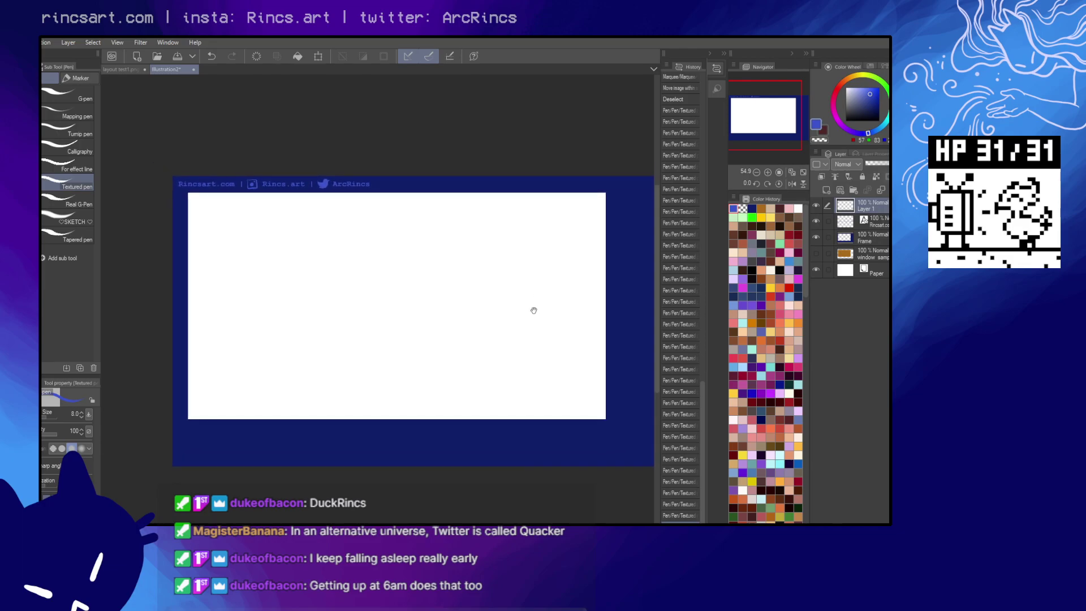
{"action": "double_click", "coordinate": [865, 210]}
{"action": "type", "text": "sm icons"}
{"action": "key", "text": "Return"}
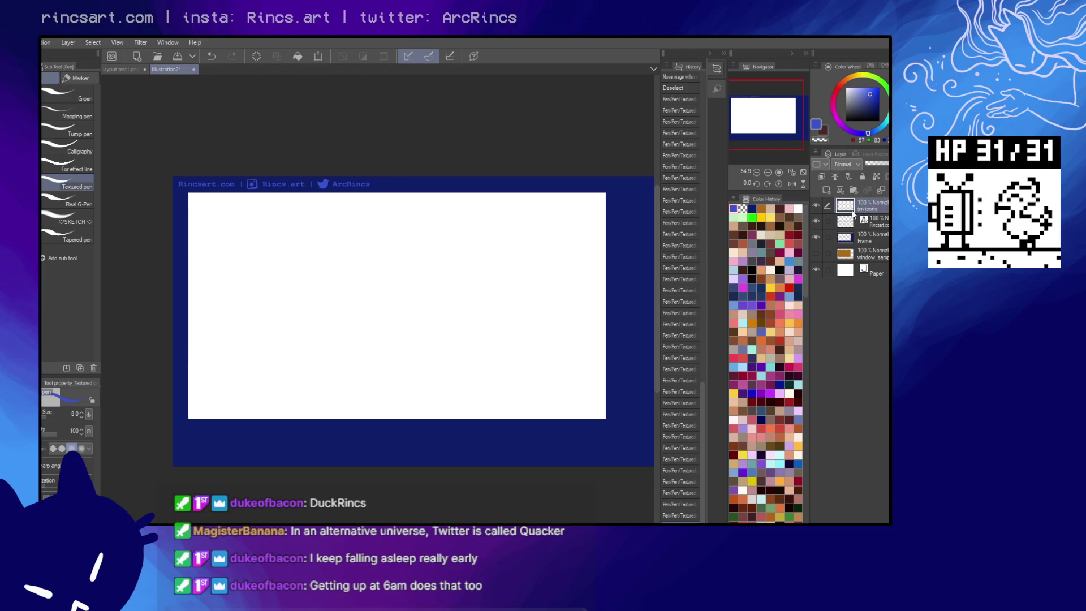
- Create a layer folder named "socMed" and move the sm icons layer and the social-handle text layer into it
{"action": "left_click", "coordinate": [855, 191]}
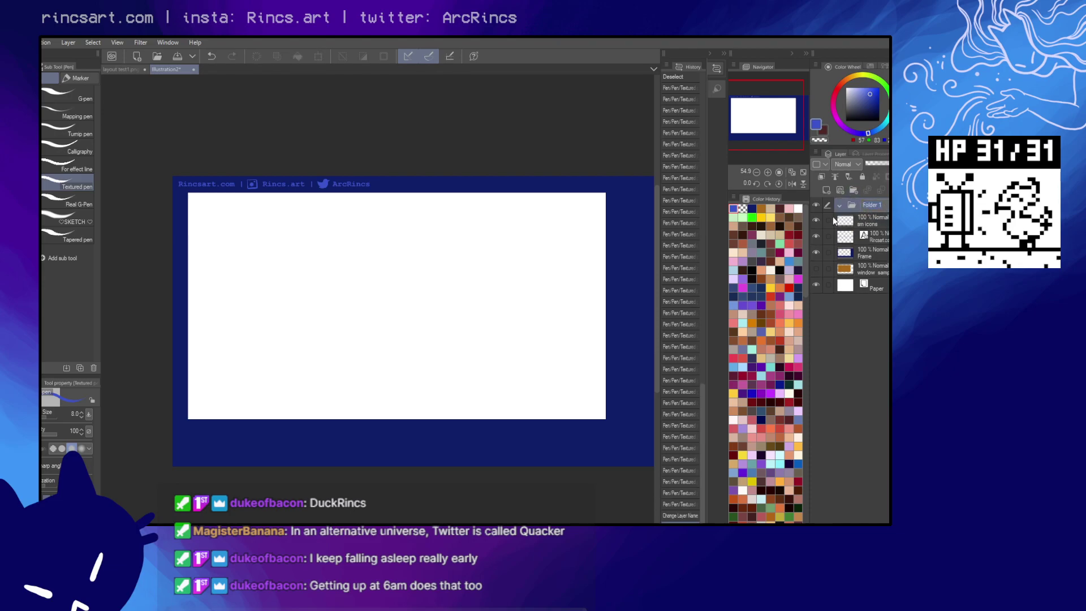
{"action": "type", "text": "socMed"}
{"action": "key", "text": "Return"}
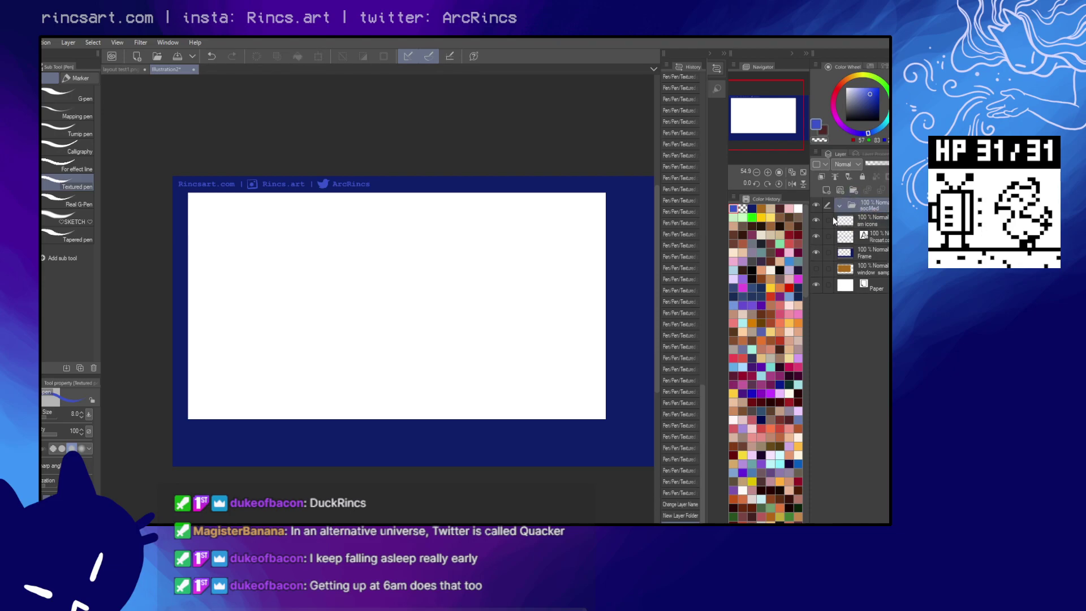
{"action": "left_click", "coordinate": [873, 223]}
{"action": "left_click", "coordinate": [881, 239], "text": "ctrl"}
{"action": "left_click_drag", "start_coordinate": [869, 223], "coordinate": [875, 204]}
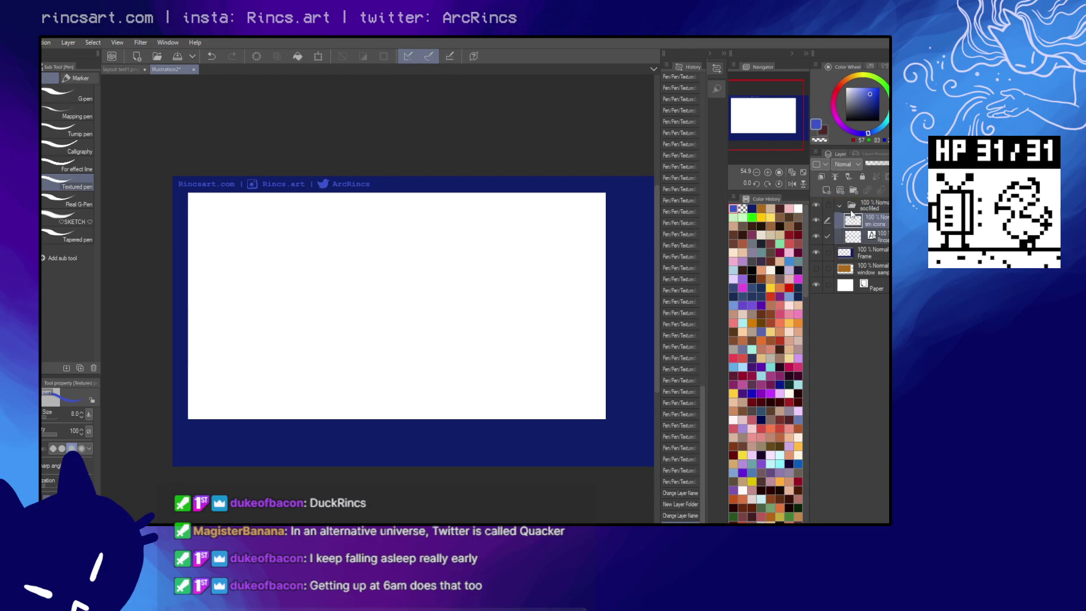
- Shift the socMed folder's contents so the text line starts at the white window's left edge, and lock the folder
{"action": "scroll", "coordinate": [333, 220], "scroll_direction": "up", "scroll_amount": 2}
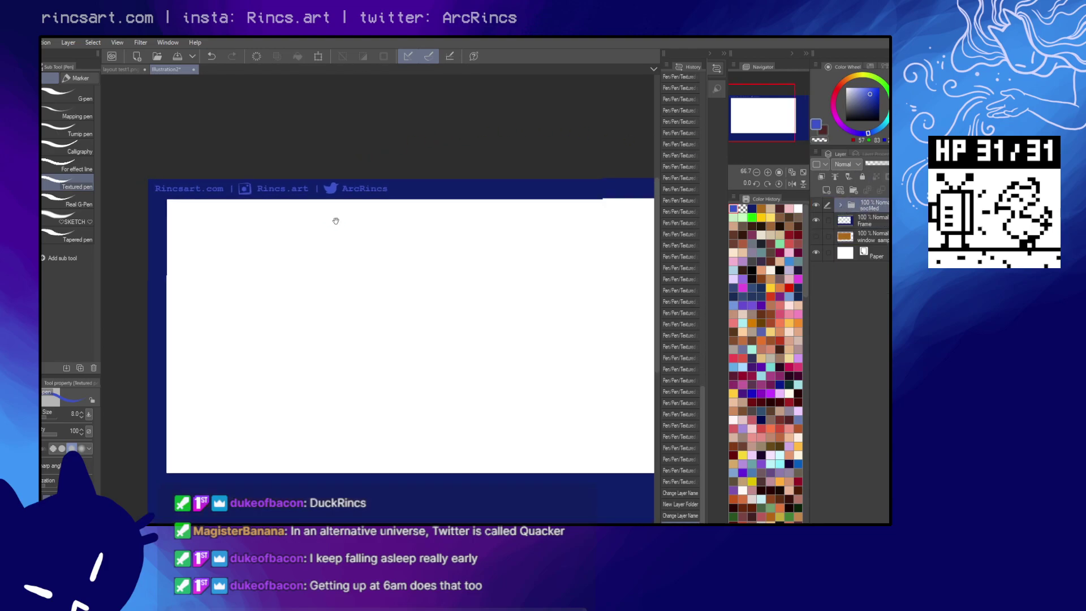
{"action": "key", "text": "k"}
{"action": "left_click_drag", "start_coordinate": [375, 232], "coordinate": [382, 227]}
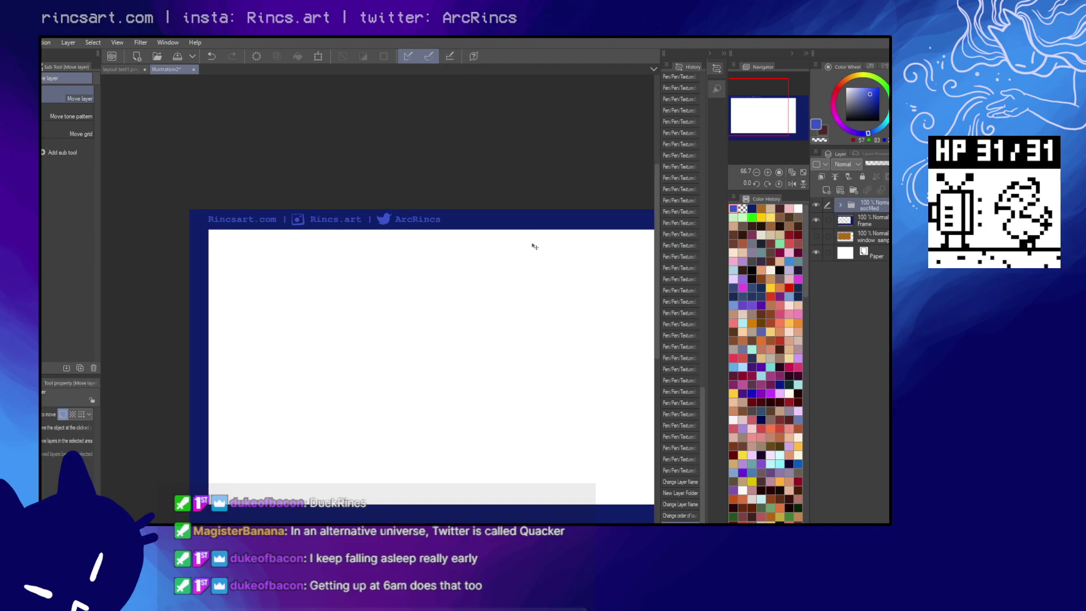
{"action": "key", "text": "ctrl+z"}
{"action": "key", "text": "ctrl+z"}
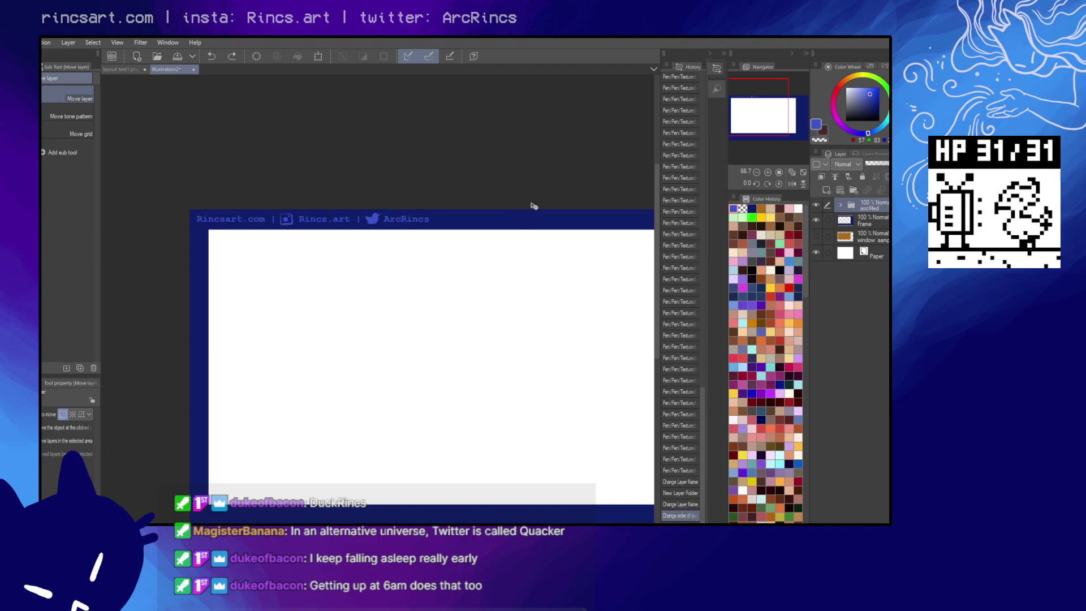
{"action": "left_click_drag", "start_coordinate": [390, 235], "coordinate": [404, 232]}
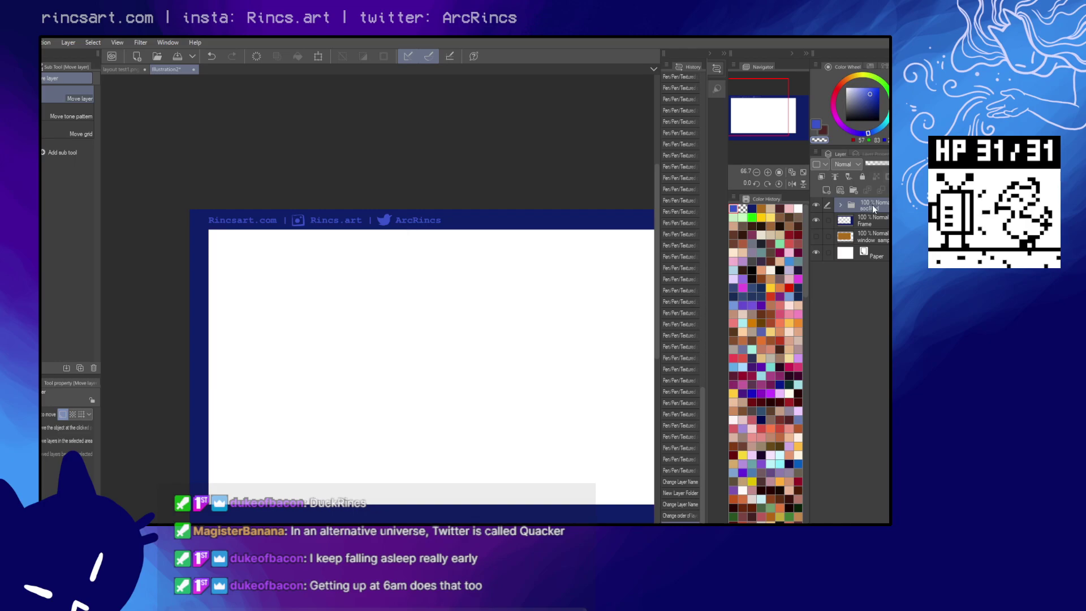
{"action": "left_click", "coordinate": [863, 177]}
{"action": "left_click_drag", "start_coordinate": [485, 222], "coordinate": [419, 257]}
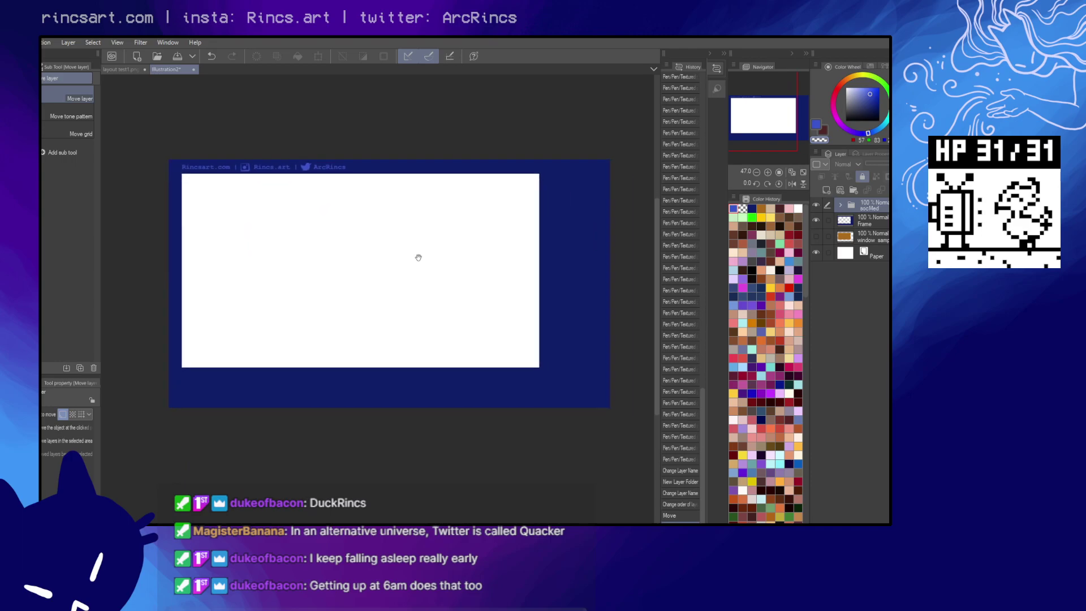
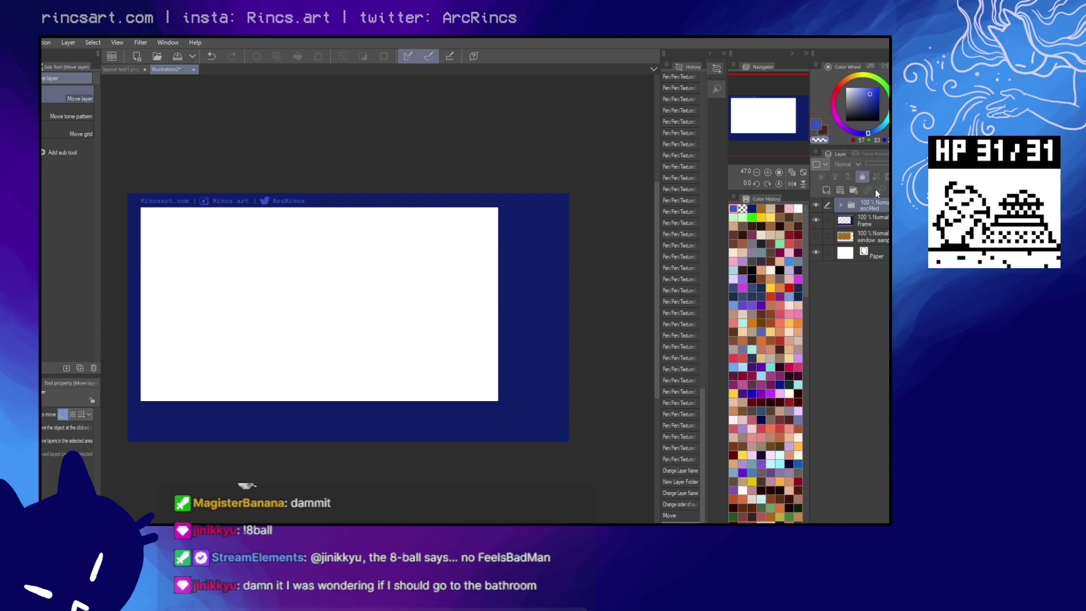
- Lock the transparent pixels of the Frame layer, discarding a test pen stroke and an empty new layer
{"action": "left_click", "coordinate": [874, 225]}
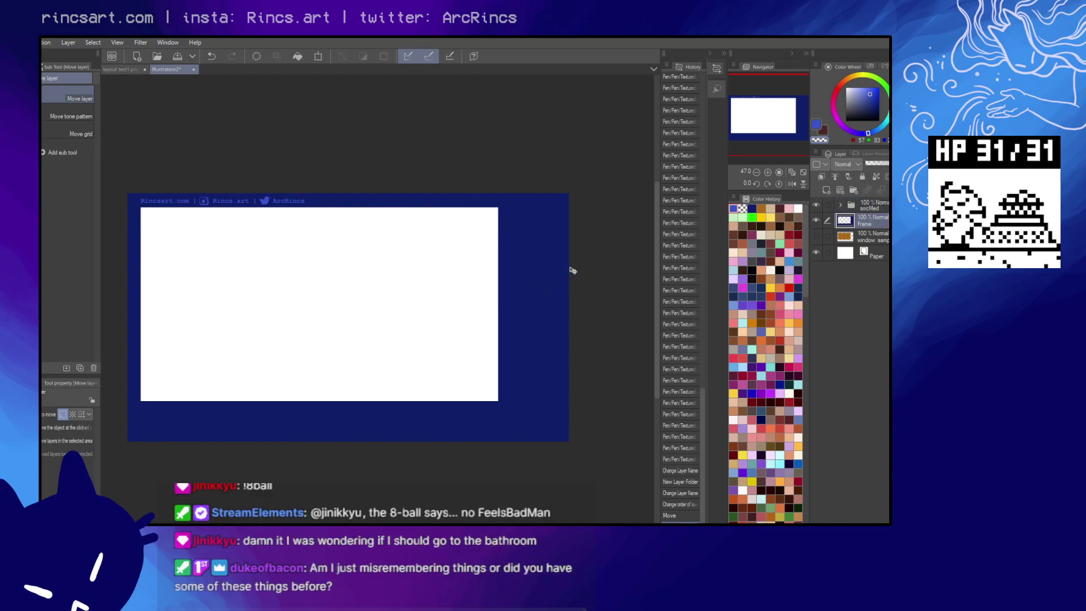
{"action": "key", "text": "p"}
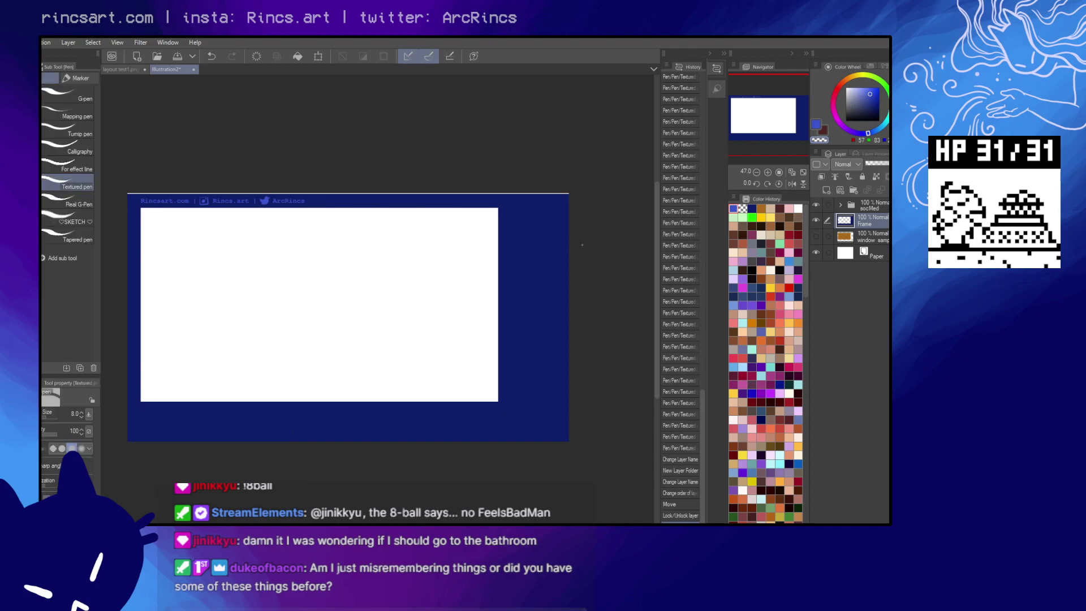
{"action": "key", "text": "ctrl+z"}
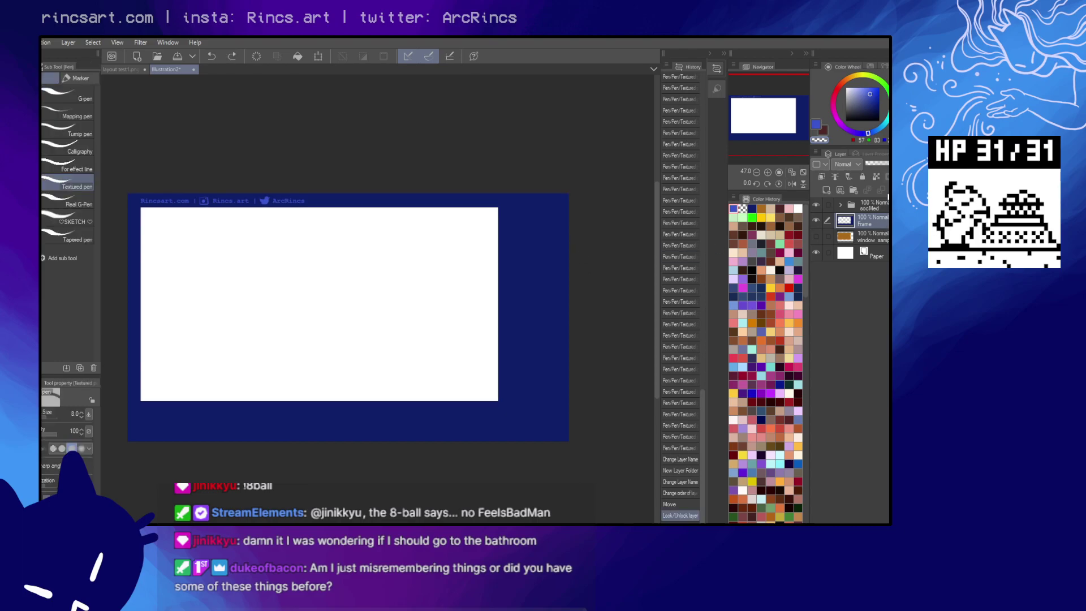
{"action": "left_click", "coordinate": [874, 180]}
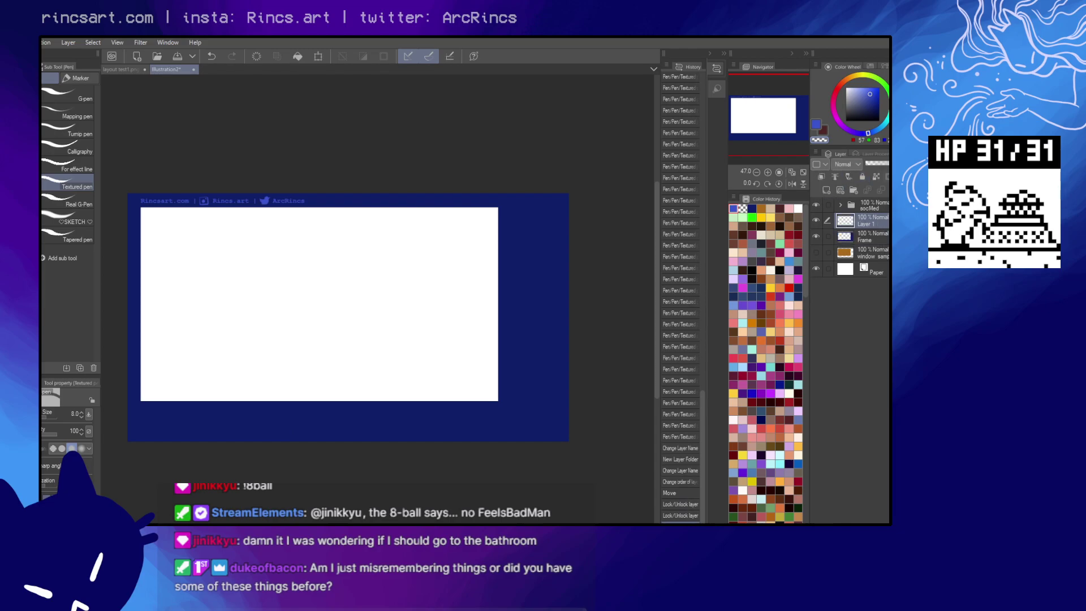
{"action": "left_click", "coordinate": [879, 191]}
{"action": "key", "text": "Return"}
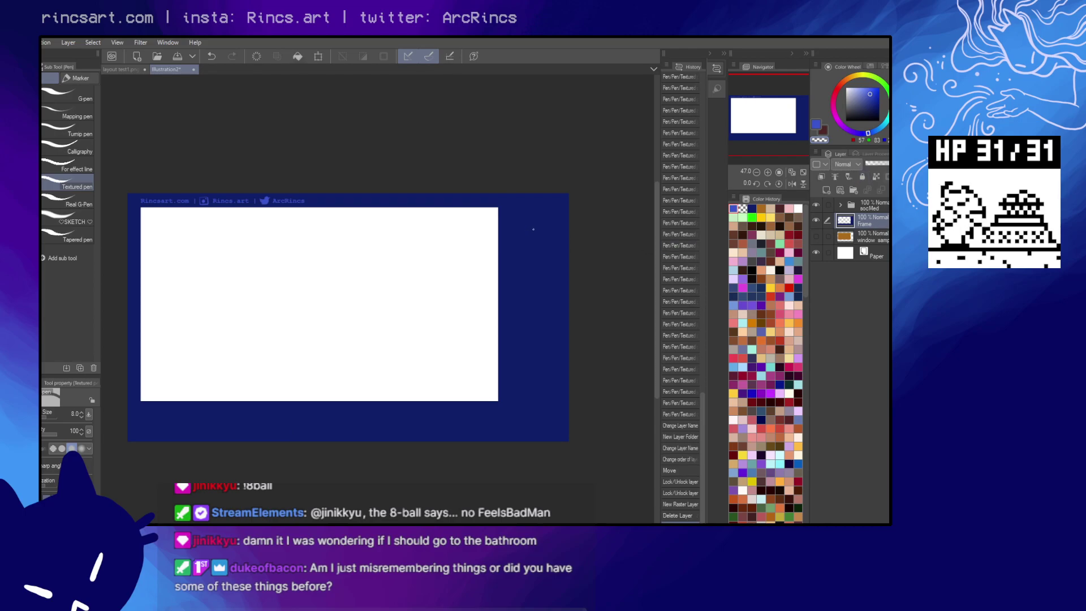
{"action": "left_click", "coordinate": [876, 177]}
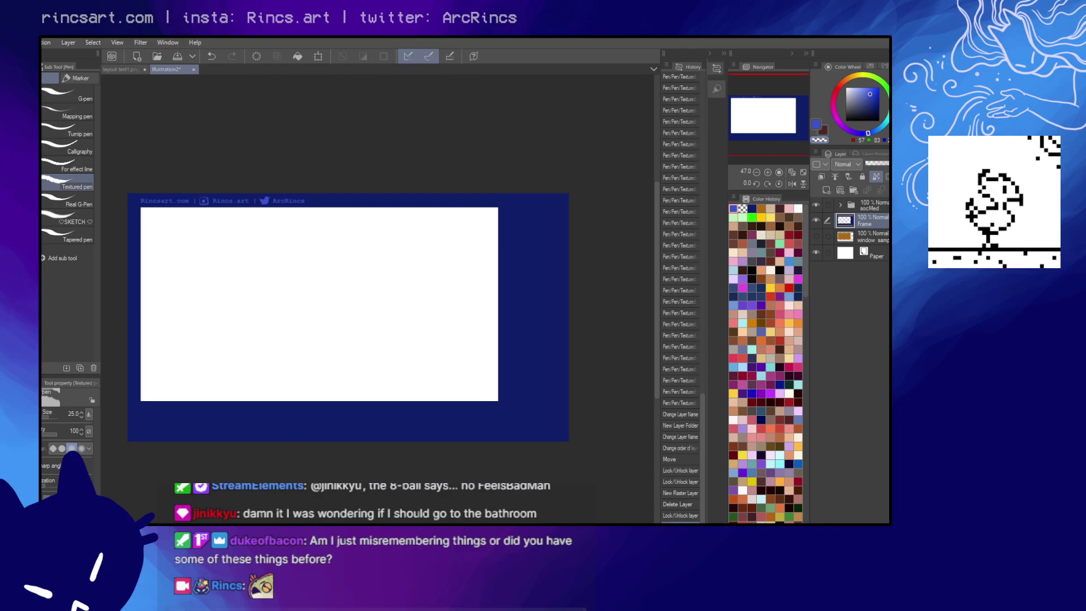
- Switch to the browser, look over the StreamElements default and custom chat commands pages, and return to Clip Studio Paint
{"action": "key", "text": "alt+Tab"}
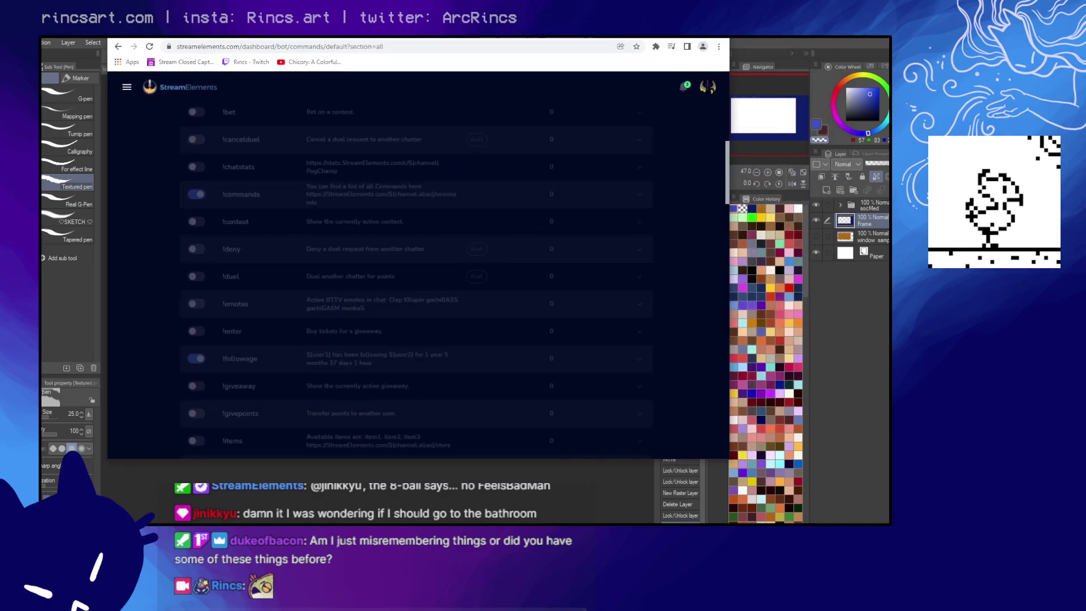
{"action": "key", "text": "alt+Left"}
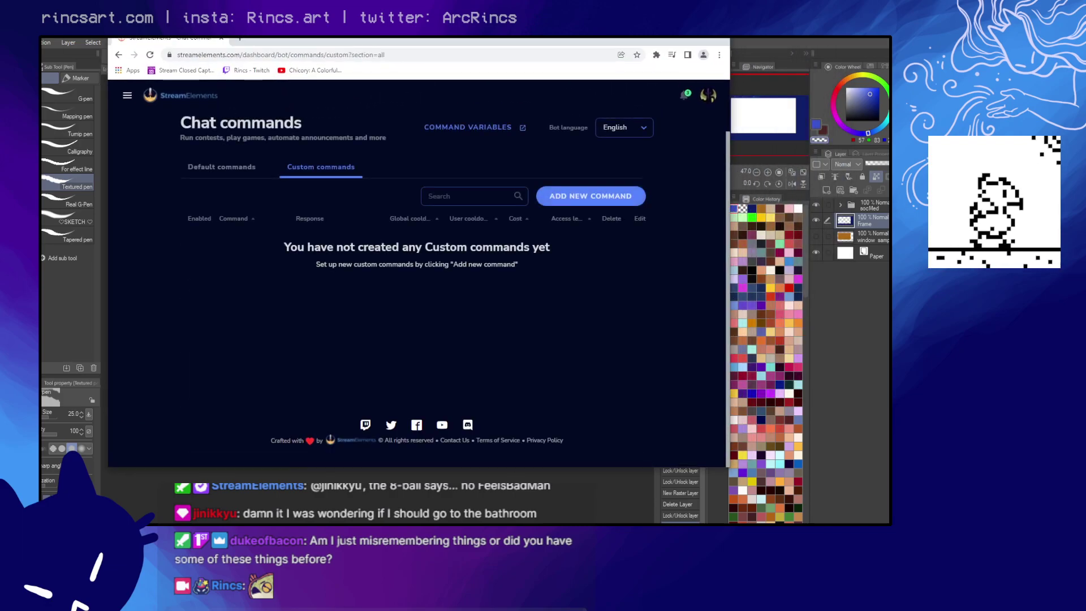
{"action": "key", "text": "alt+Left"}
{"action": "key", "text": "alt+Right"}
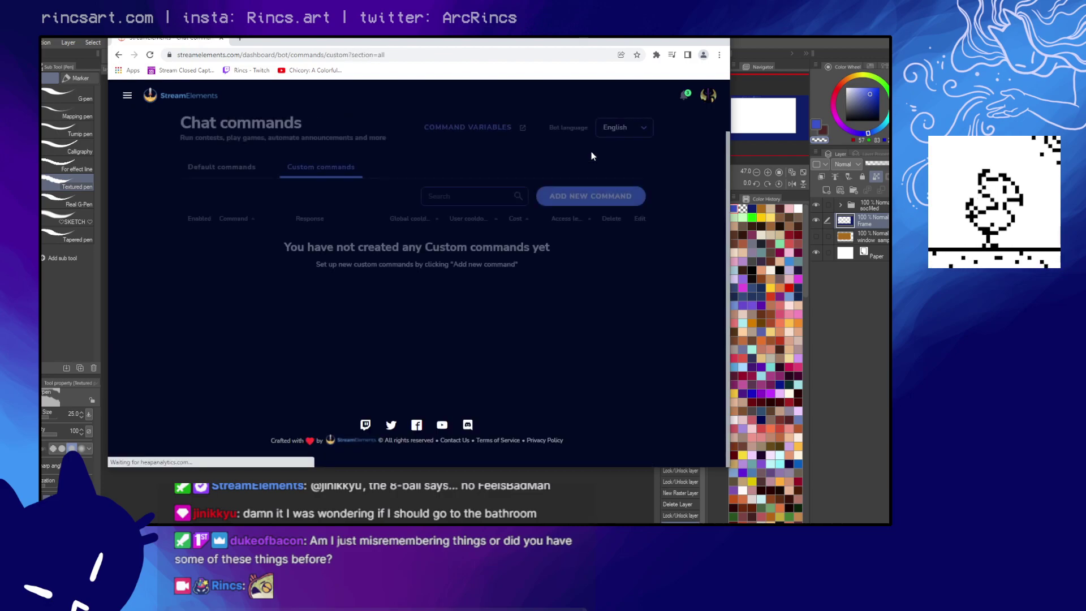
{"action": "key", "text": "alt+Left"}
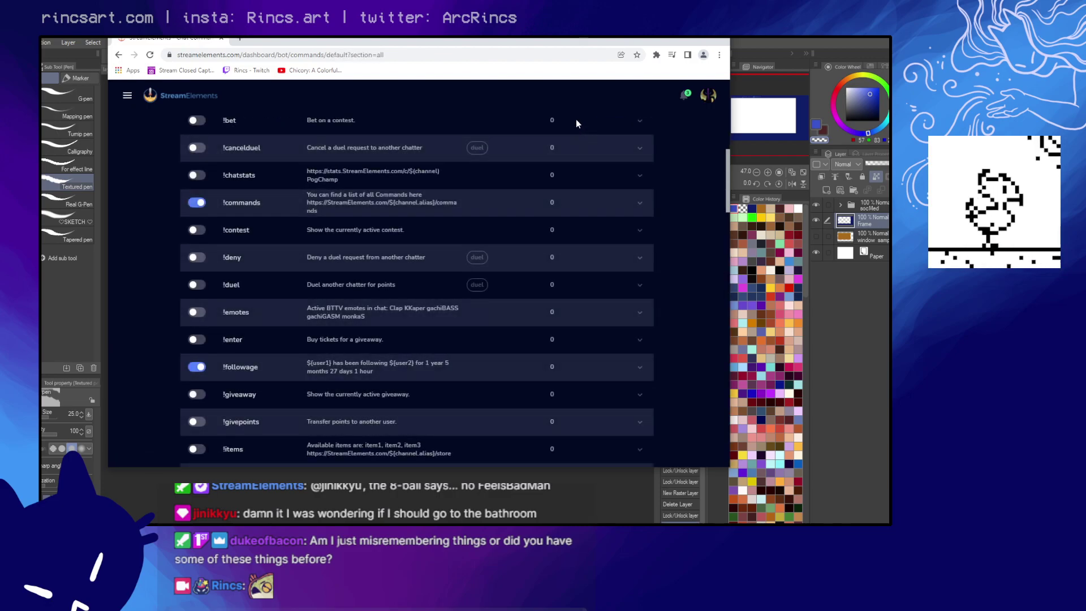
{"action": "key", "text": "alt+Right"}
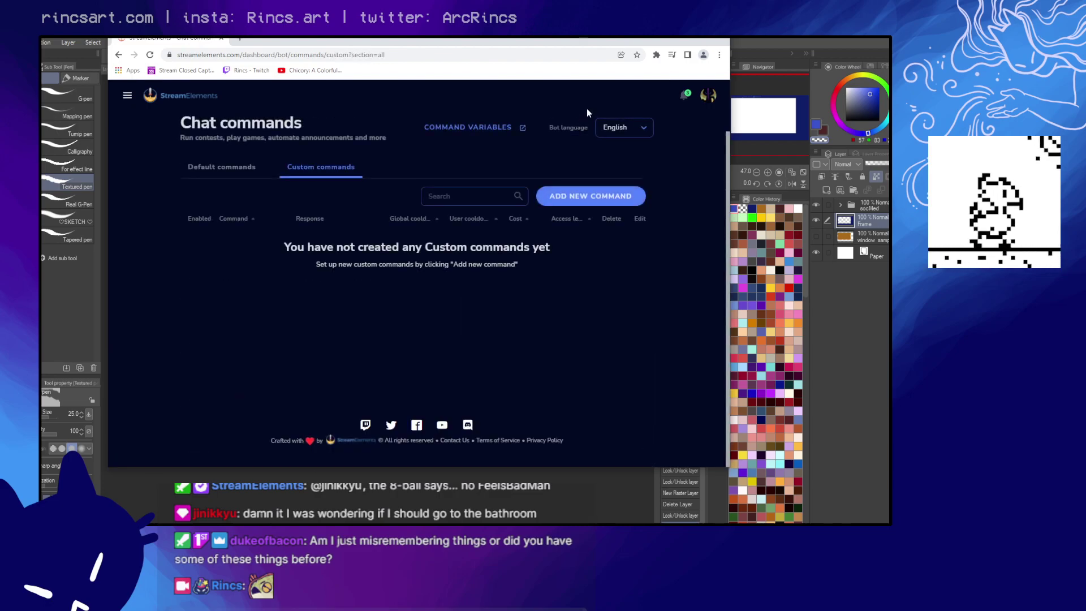
{"action": "key", "text": "alt+Left"}
{"action": "key", "text": "alt+Right"}
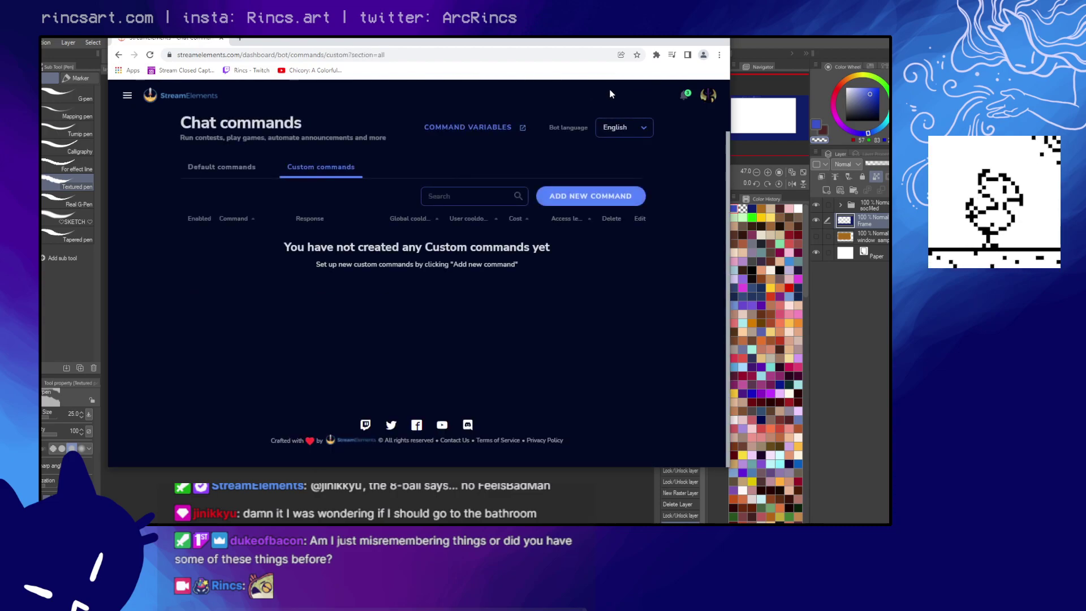
{"action": "key", "text": "alt+Left"}
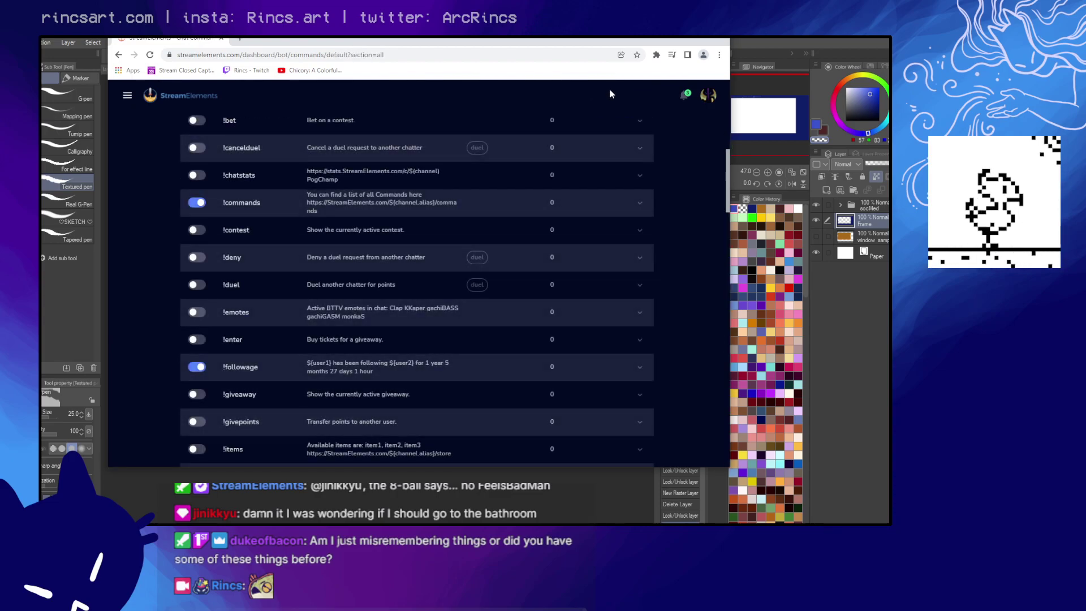
{"action": "key", "text": "alt+Right"}
{"action": "key", "text": "alt+Left"}
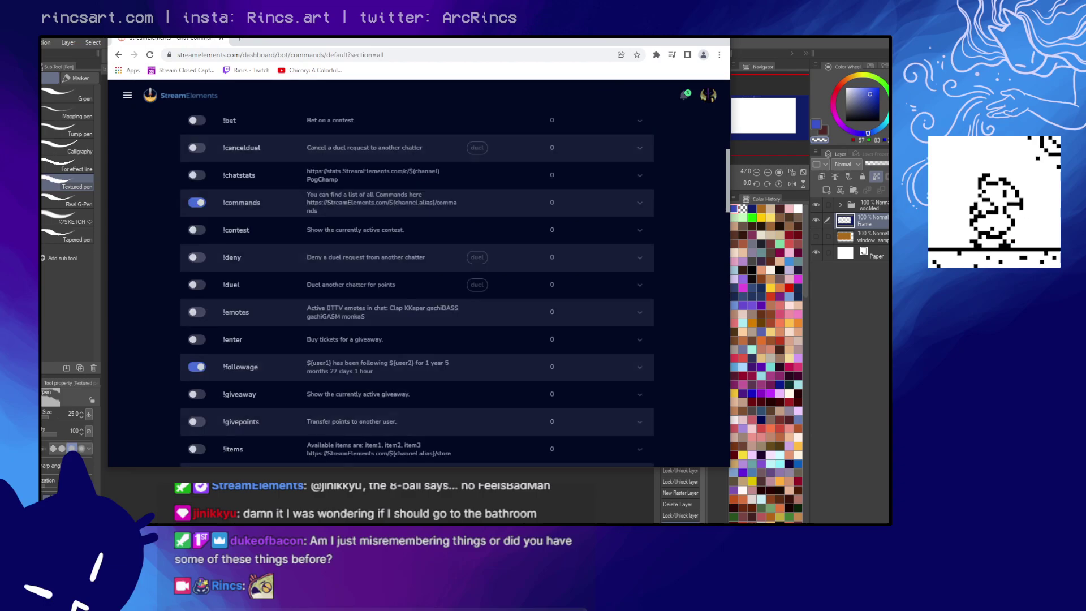
{"action": "key", "text": "alt+Right"}
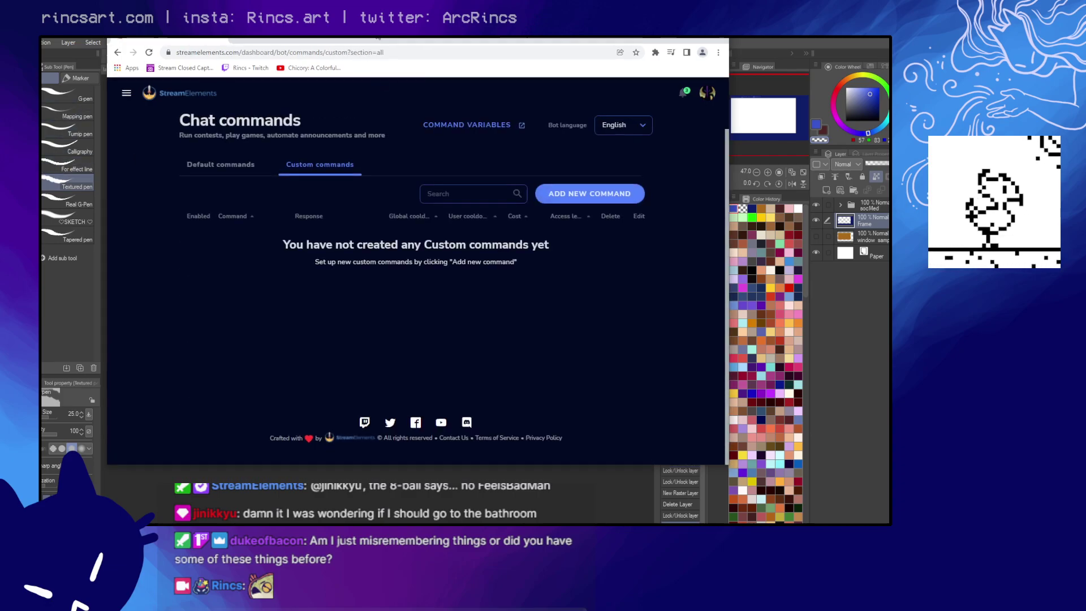
{"action": "key", "text": "alt+Tab"}
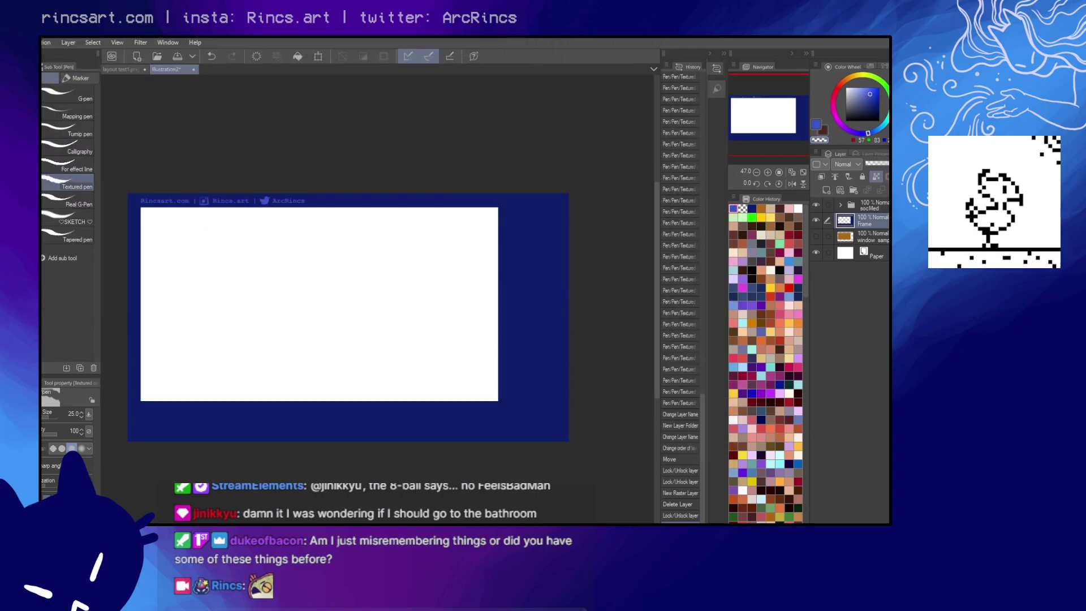